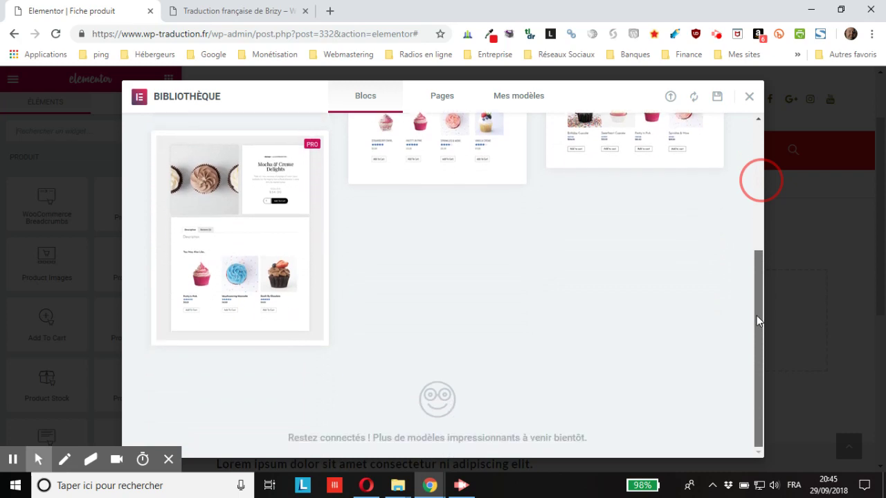
# - Insert the Dark Chocolate Double Trouble single-product block from the template library into the product page template
pyautogui.scroll(4, 521, 306)
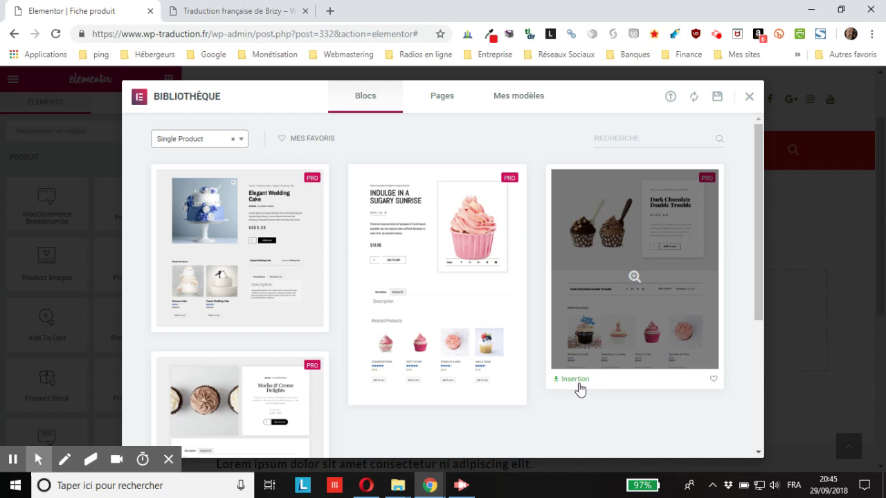
pyautogui.click(574, 379)
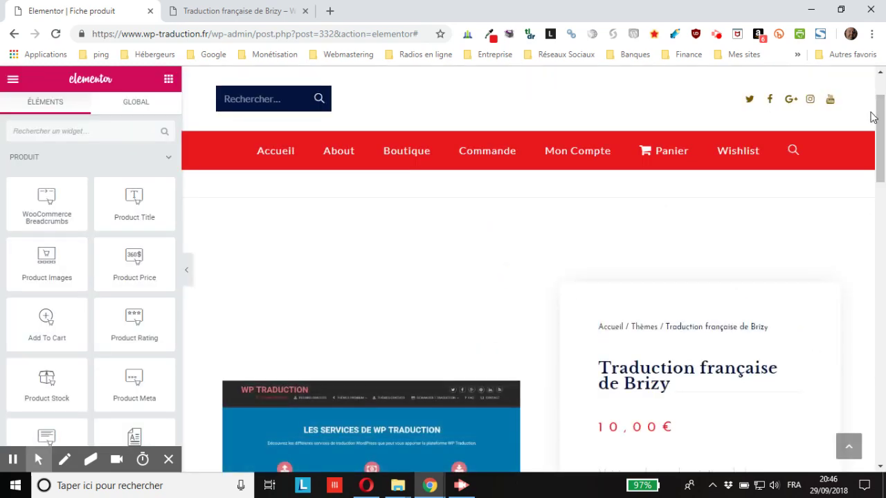
pyautogui.scroll(-5, 702, 219)
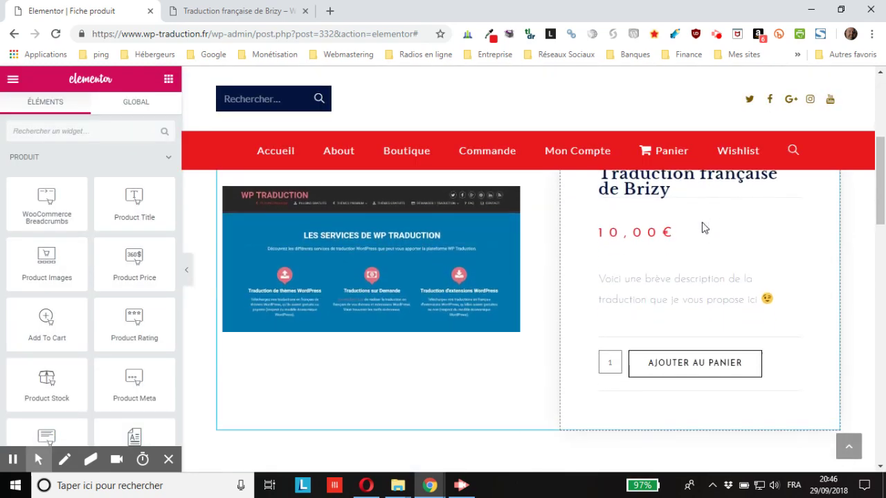
pyautogui.scroll(-2, 699, 229)
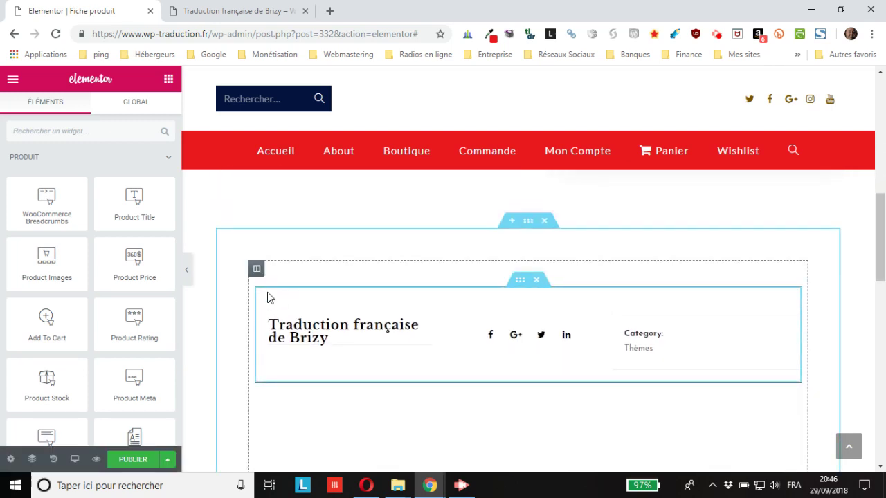
# - Open a live preview of the template and examine the whole product page down to the footer
pyautogui.click(168, 459)
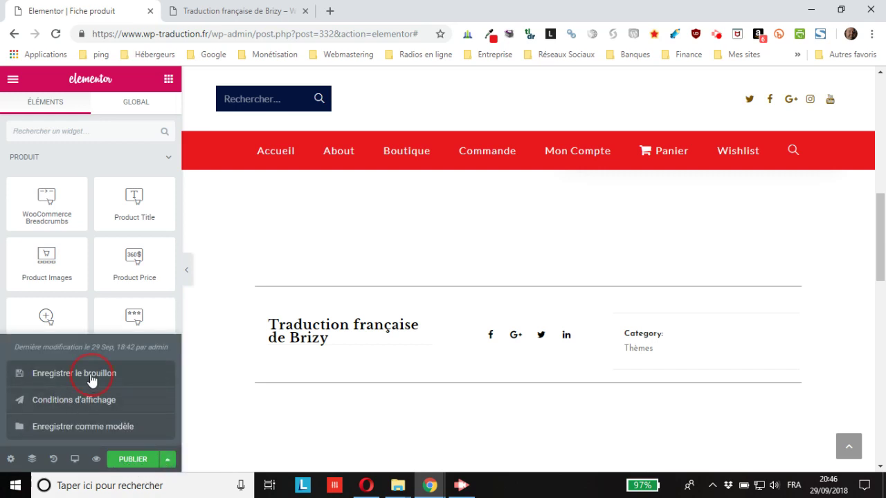
pyautogui.click(96, 461)
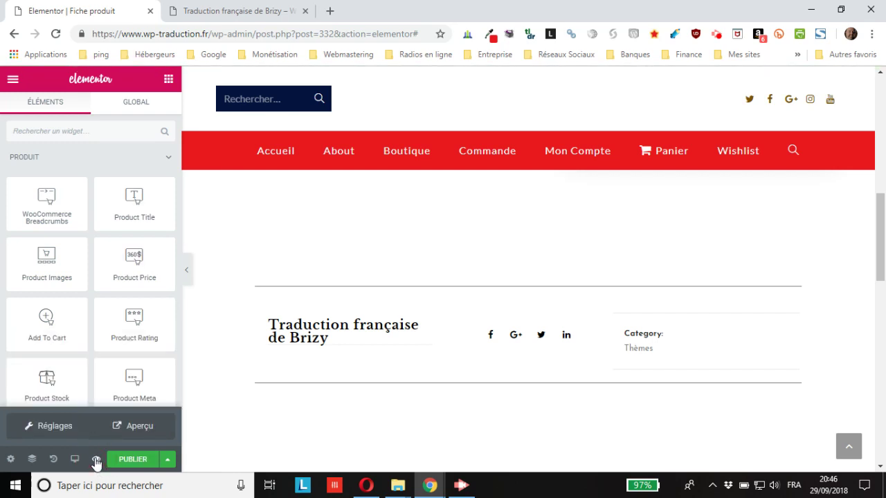
pyautogui.click(132, 433)
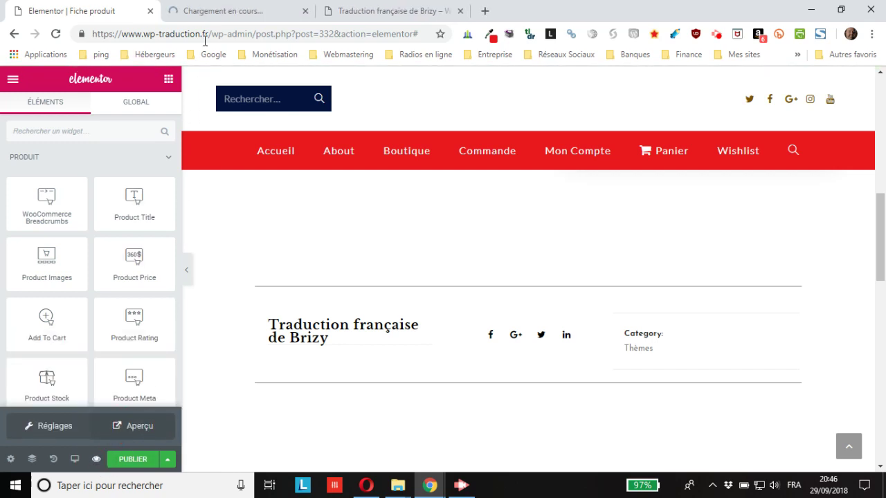
pyautogui.click(216, 12)
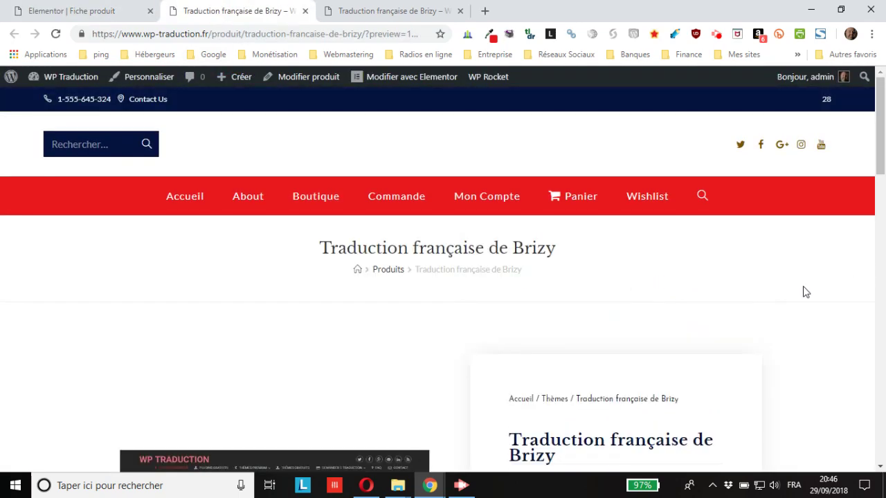
pyautogui.scroll(-6, 791, 297)
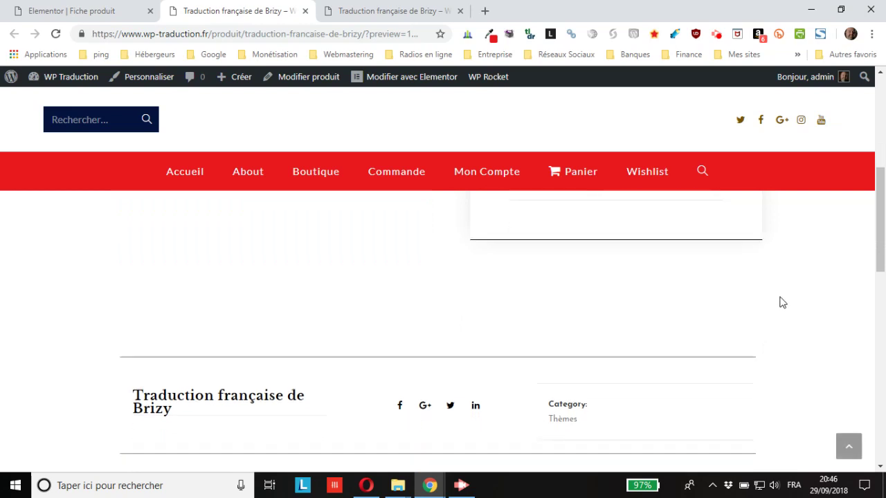
pyautogui.scroll(-5, 727, 312)
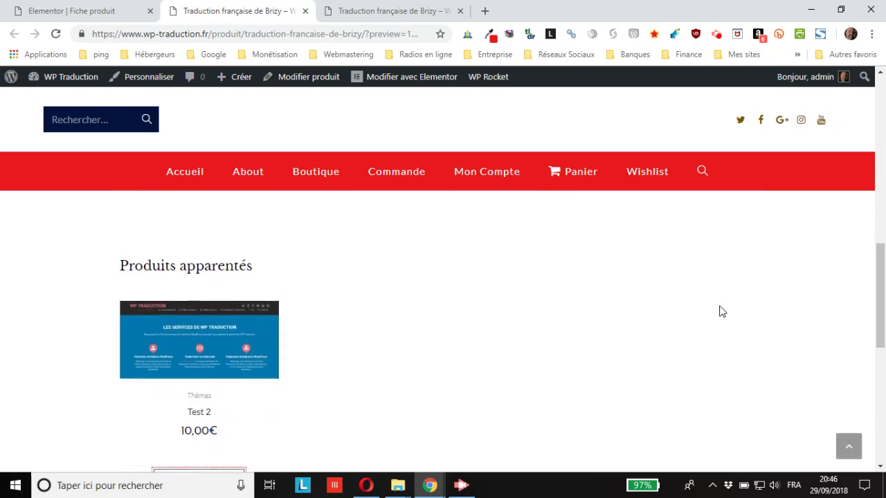
pyautogui.scroll(-2, 722, 312)
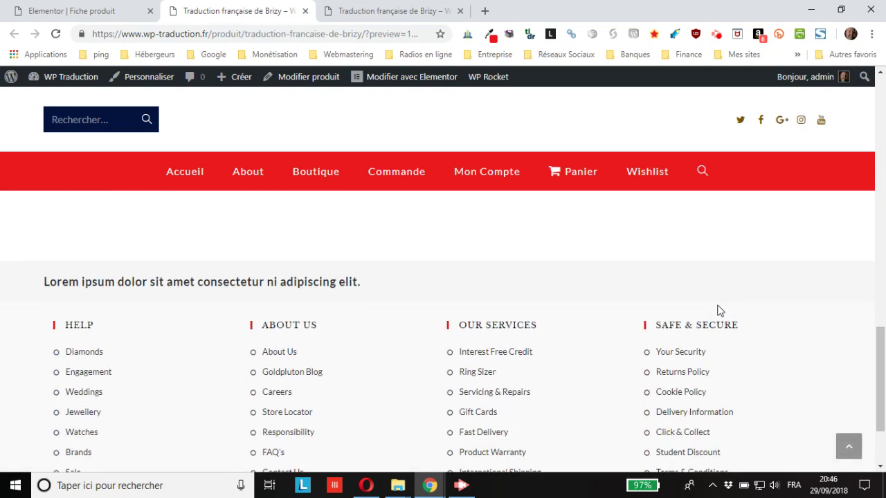
pyautogui.scroll(8, 722, 311)
pyautogui.scroll(10, 720, 310)
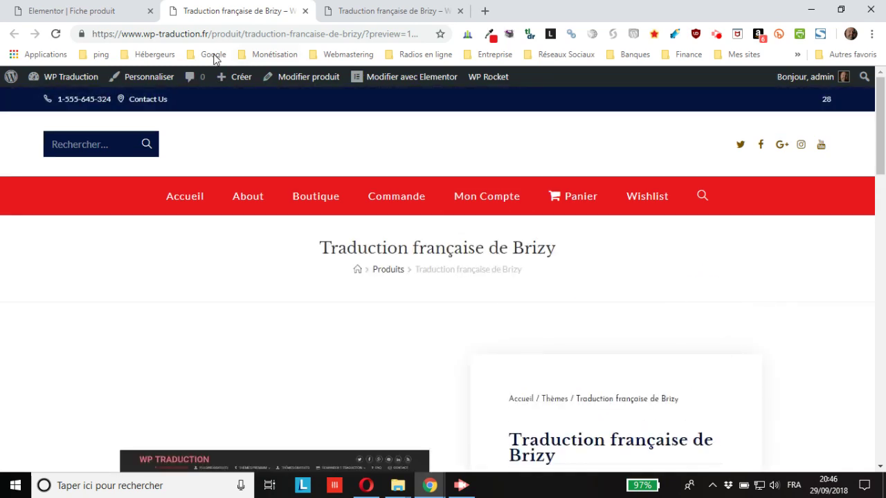
# - Return to the Elementor editor and examine the inserted sections, from the product image and price block to the related products
pyautogui.click(101, 12)
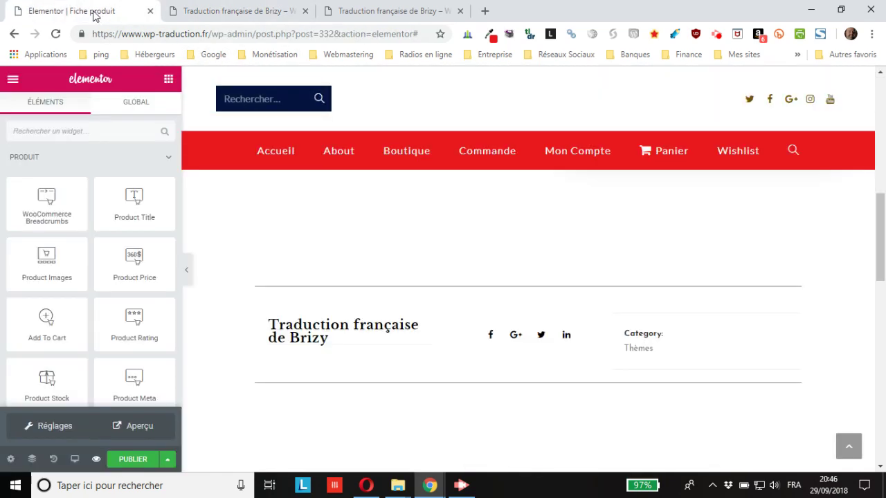
pyautogui.scroll(10, 348, 263)
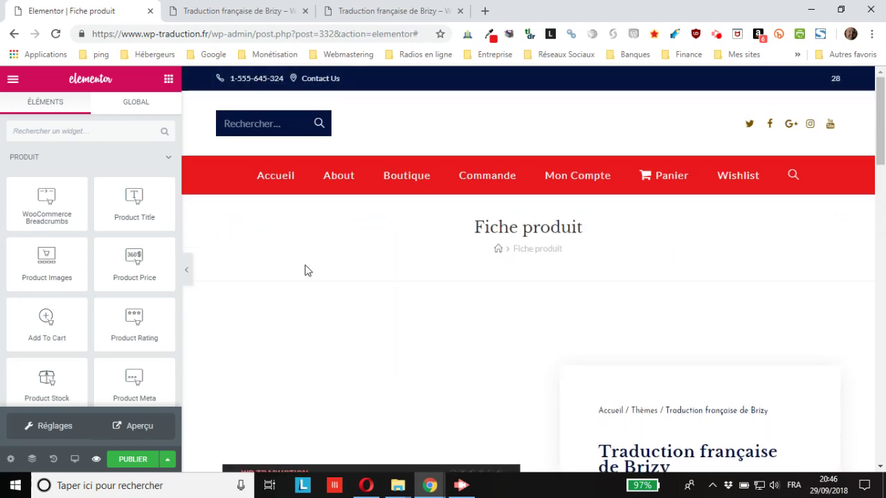
pyautogui.scroll(-10, 308, 271)
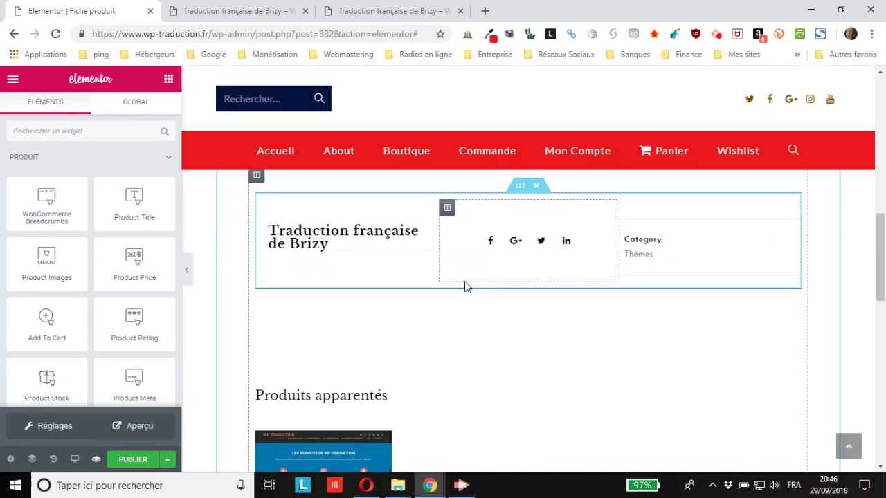
pyautogui.scroll(10, 464, 281)
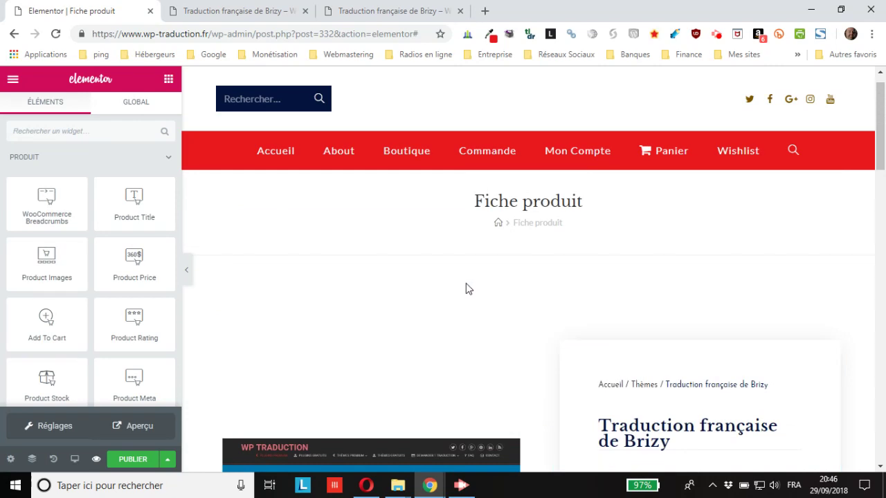
pyautogui.scroll(1, 466, 288)
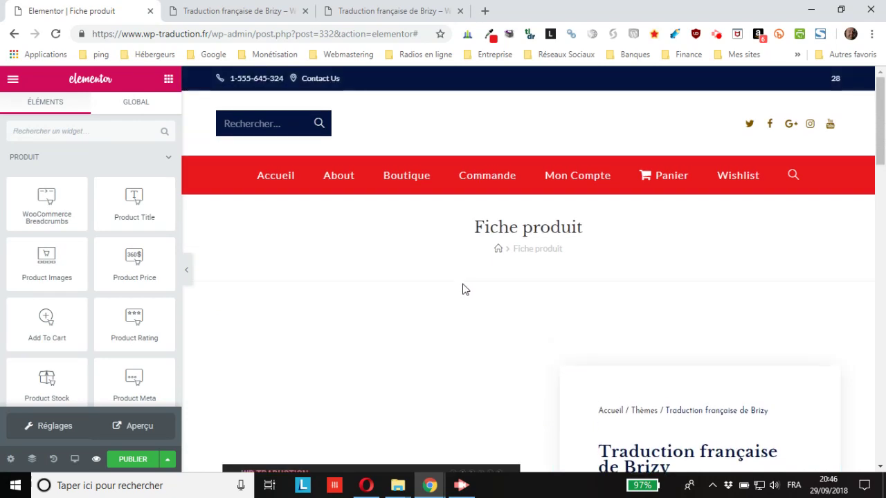
pyautogui.rightClick(567, 276)
pyautogui.click(498, 272)
pyautogui.click(483, 332)
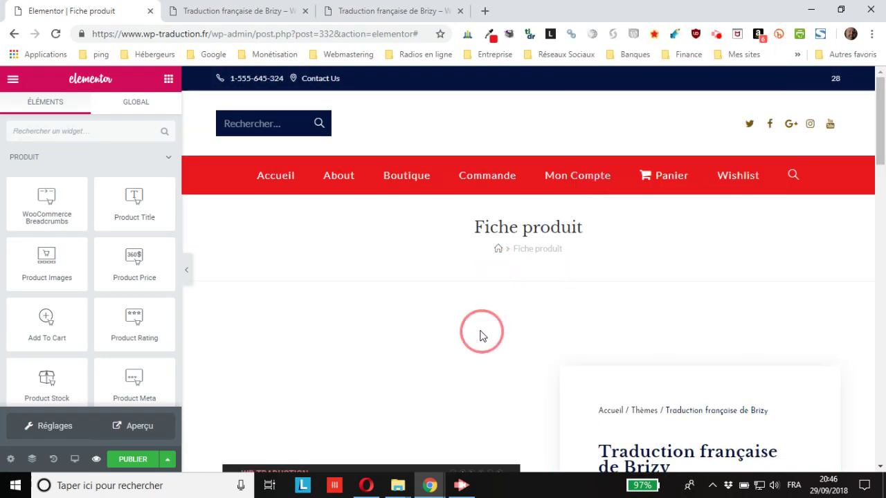
pyautogui.scroll(-1, 349, 330)
pyautogui.scroll(-2, 348, 329)
pyautogui.scroll(1, 347, 322)
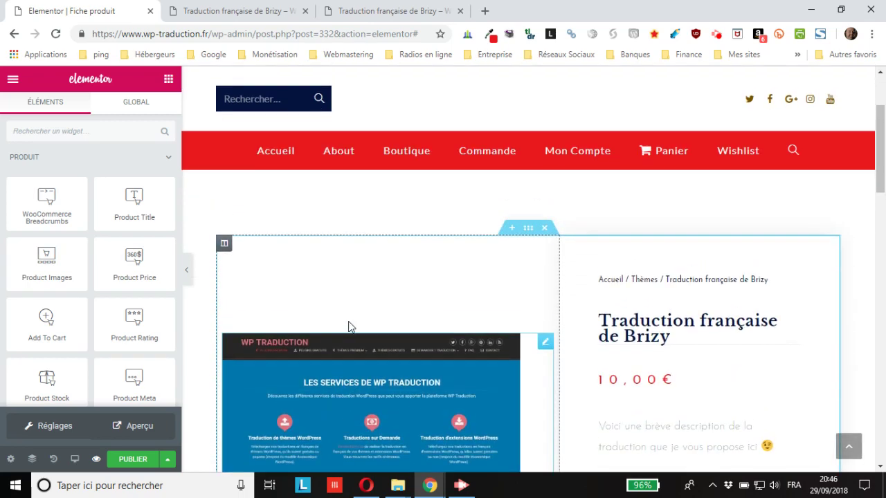
pyautogui.scroll(-3, 348, 321)
pyautogui.scroll(-4, 348, 324)
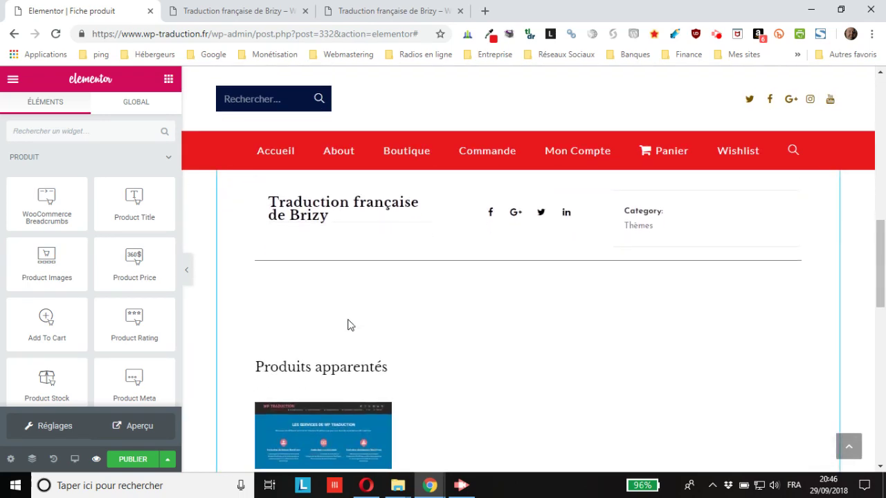
pyautogui.scroll(5, 348, 323)
pyautogui.scroll(4, 545, 320)
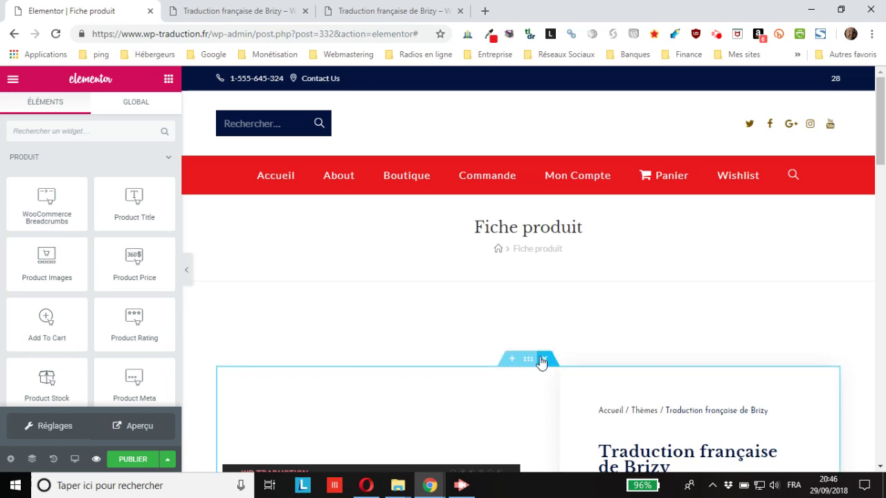
# - Delete both sections of the inserted product block, leaving the template canvas empty
pyautogui.rightClick(538, 362)
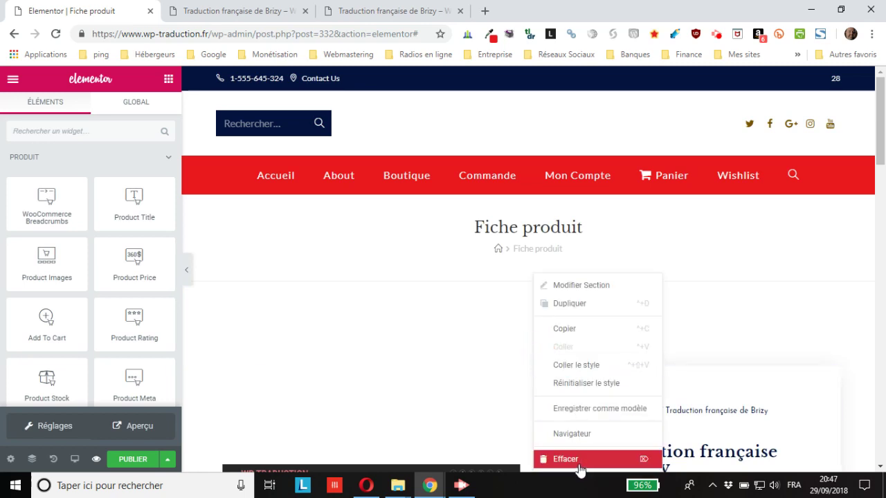
pyautogui.click(580, 460)
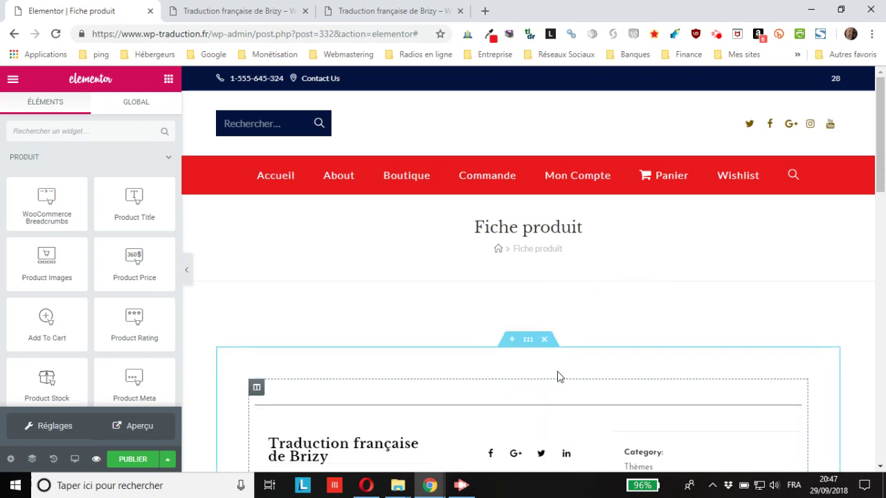
pyautogui.rightClick(546, 344)
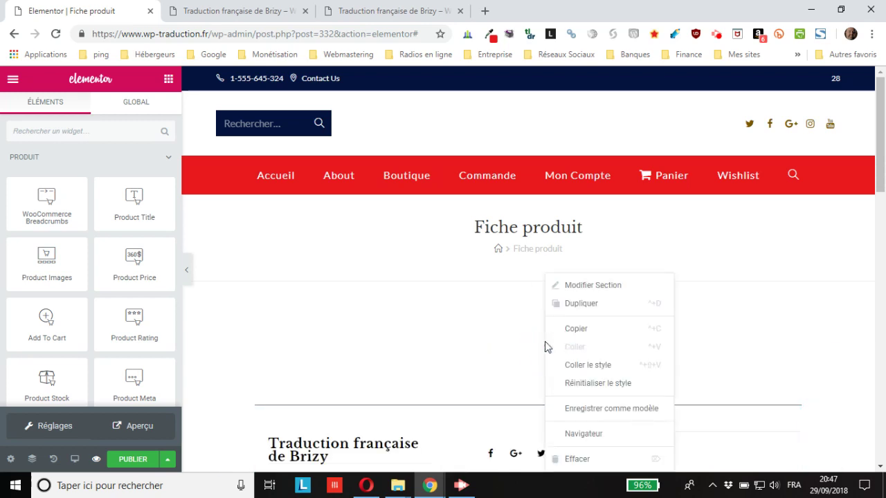
pyautogui.click(575, 459)
pyautogui.scroll(-4, 548, 346)
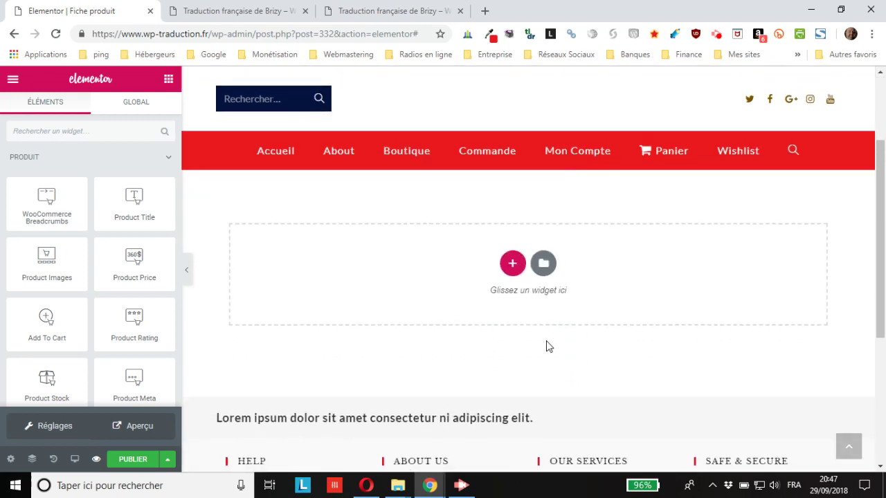
pyautogui.scroll(2, 545, 346)
pyautogui.scroll(2, 543, 348)
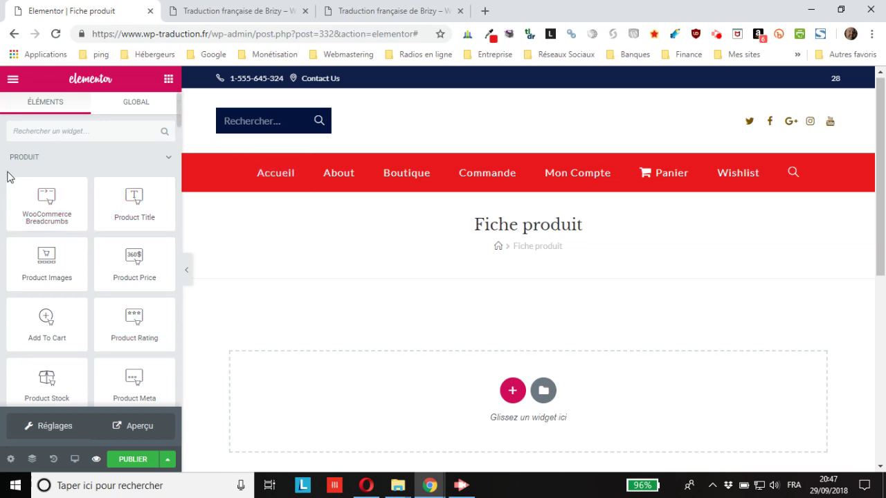
# - Collapse the widget categories to review the list, and expand the Produit category again
pyautogui.click(143, 162)
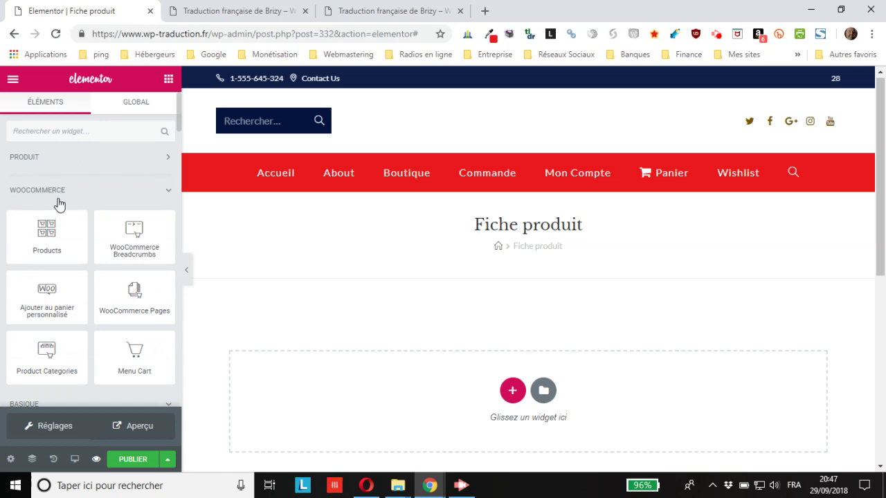
pyautogui.click(47, 191)
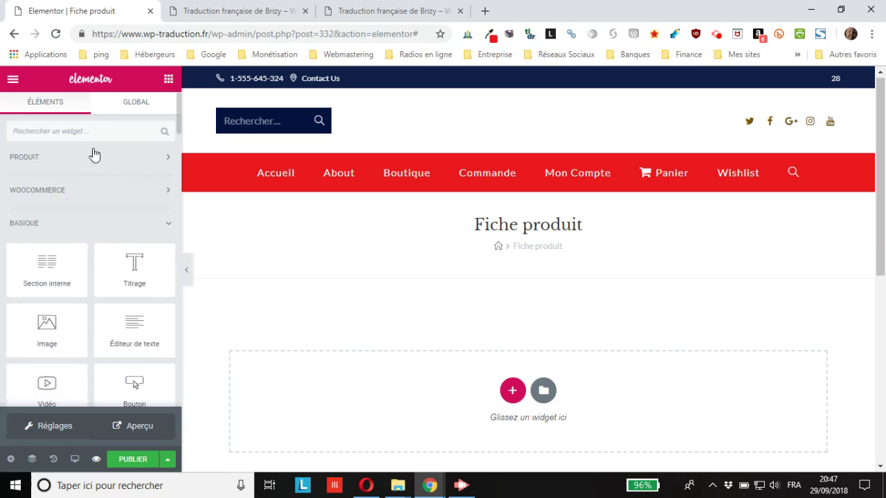
pyautogui.click(30, 224)
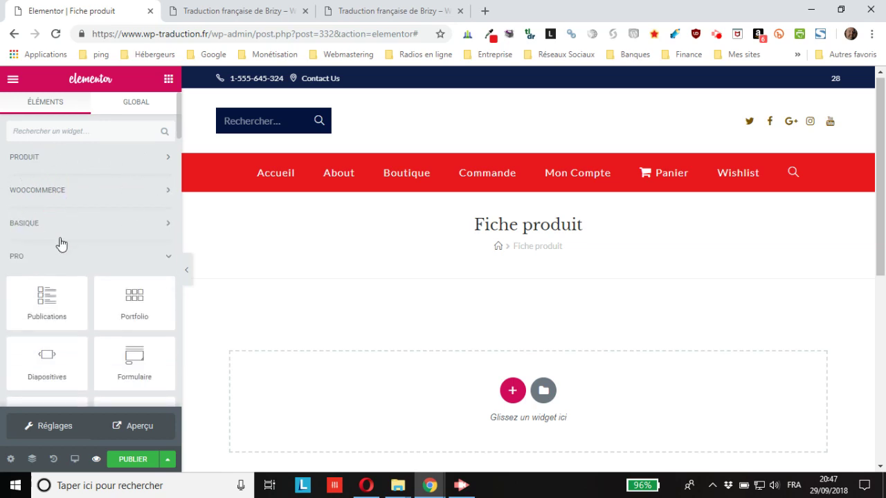
pyautogui.click(47, 266)
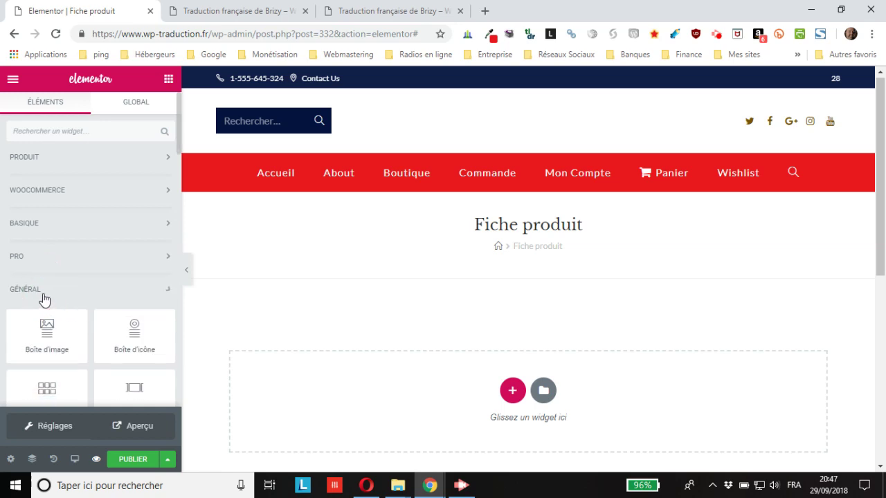
pyautogui.scroll(-1, 34, 305)
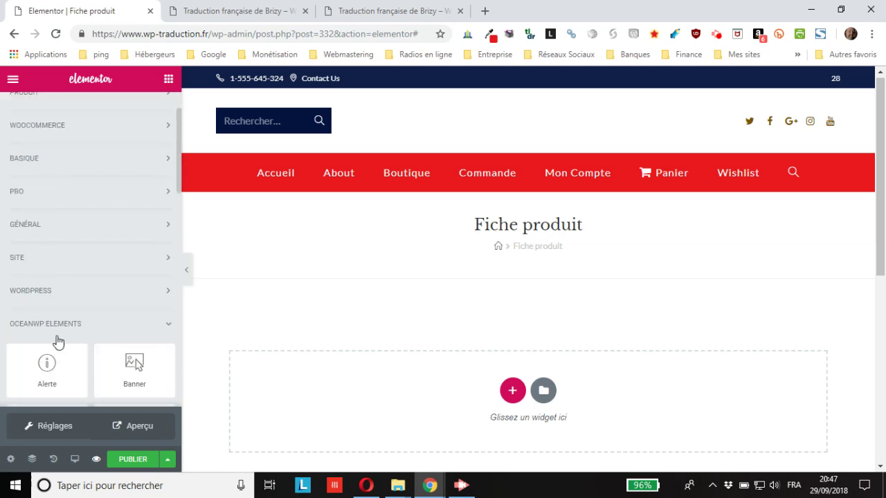
pyautogui.click(40, 332)
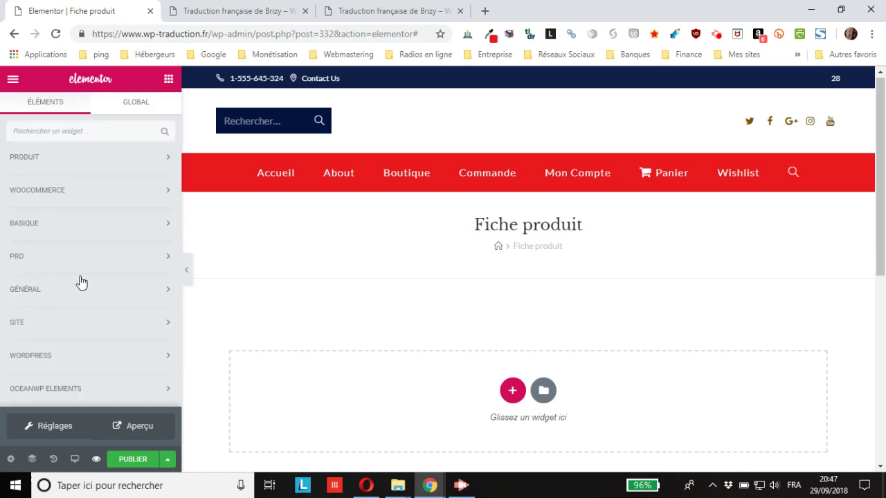
pyautogui.click(26, 161)
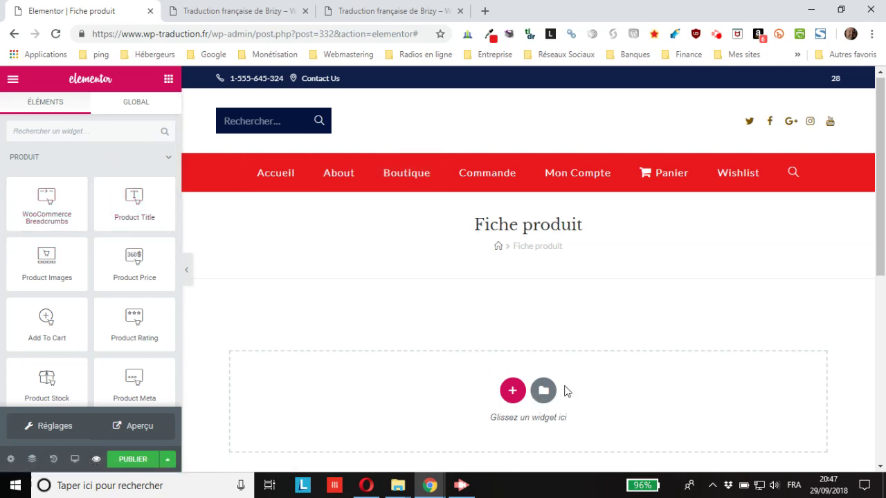
# - Add a new section with two equal columns to the empty template
pyautogui.click(513, 391)
pyautogui.click(338, 428)
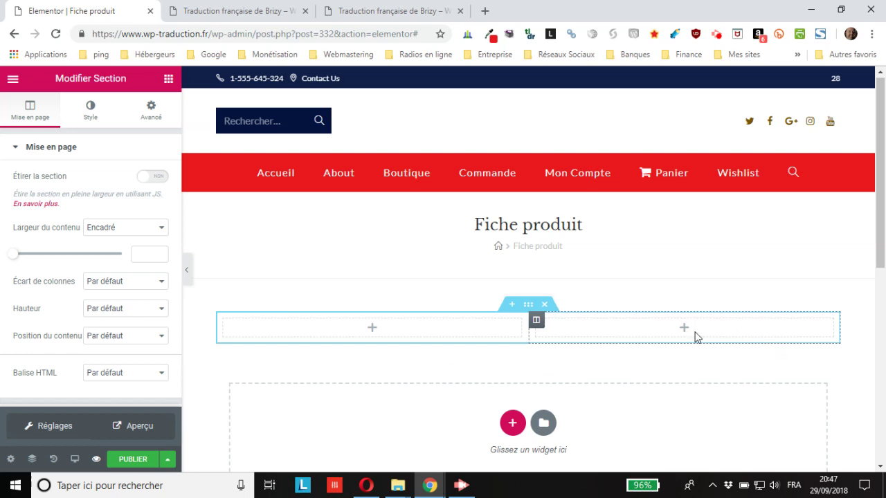
# - Close the product preview of the deleted block and examine the original product page, from the gallery to the price and cart area
pyautogui.click(201, 11)
pyautogui.scroll(-4, 482, 246)
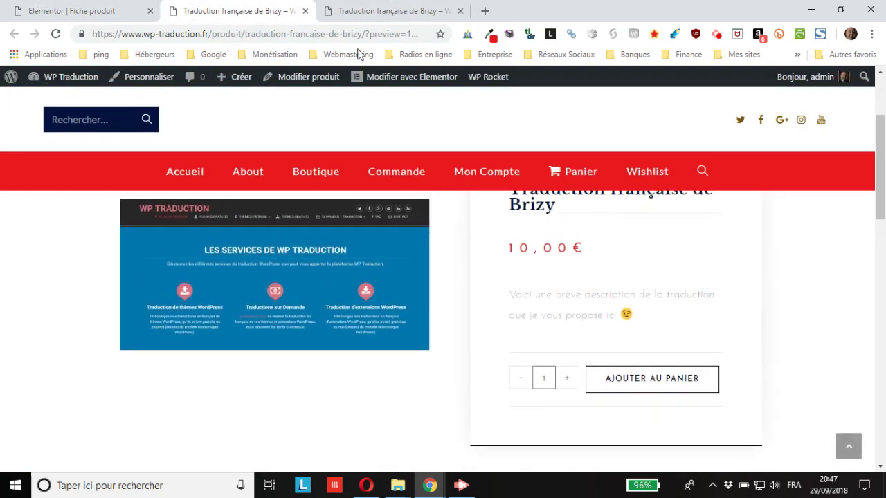
pyautogui.click(304, 11)
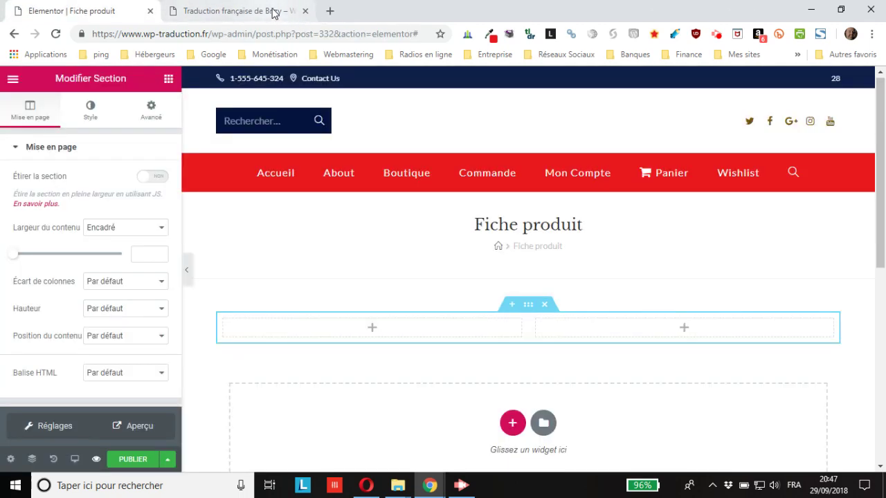
pyautogui.click(272, 12)
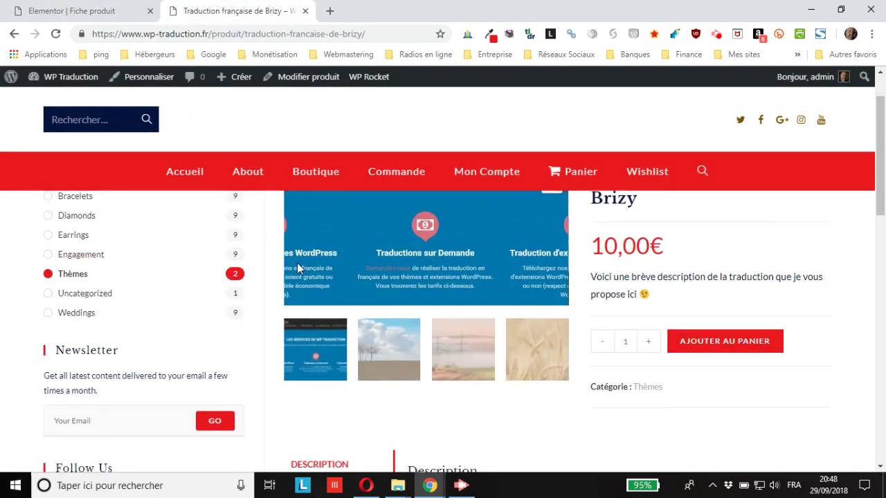
pyautogui.scroll(3, 123, 339)
pyautogui.scroll(-3, 418, 336)
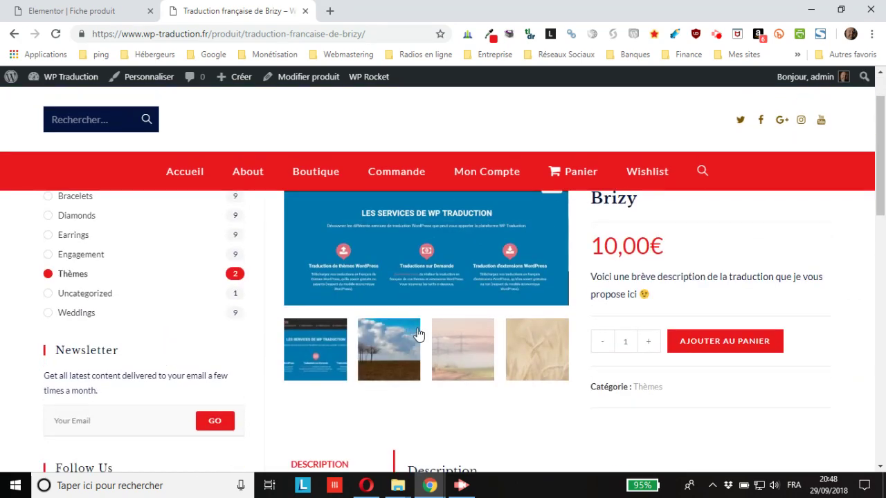
pyautogui.scroll(3, 519, 346)
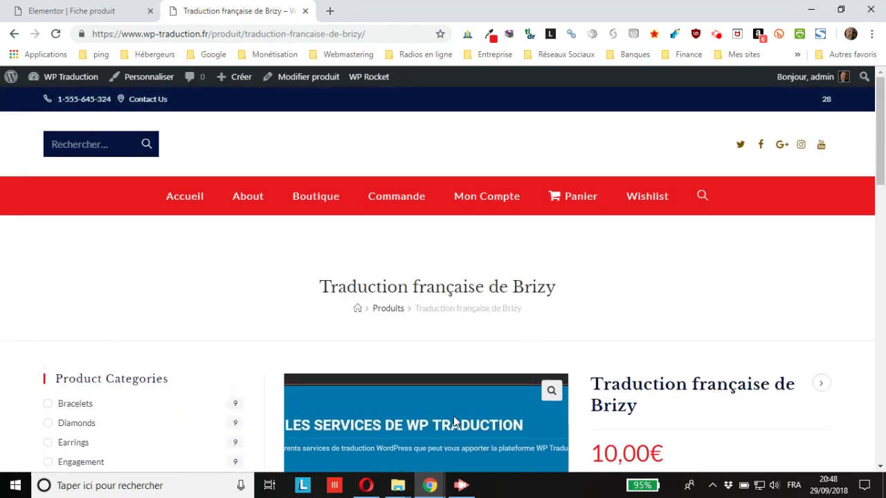
pyautogui.scroll(-3, 805, 372)
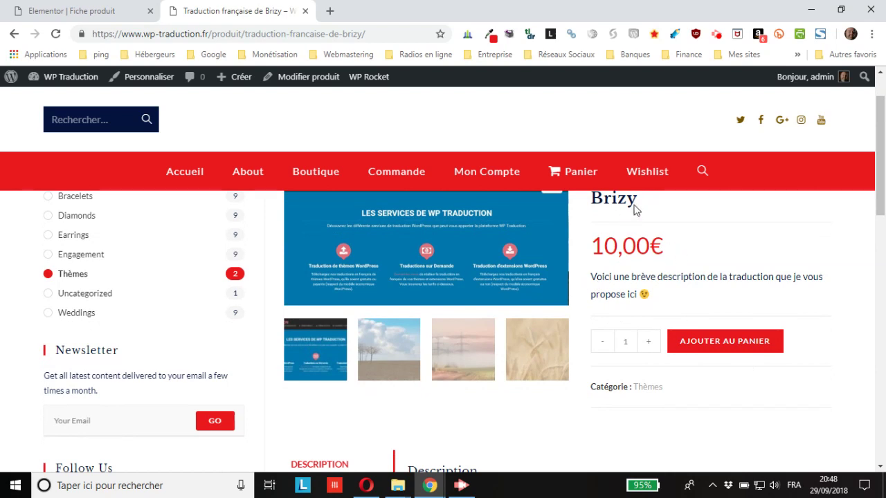
# - Return to the Elementor editor and add a Product Images widget to the section's second column
pyautogui.click(97, 12)
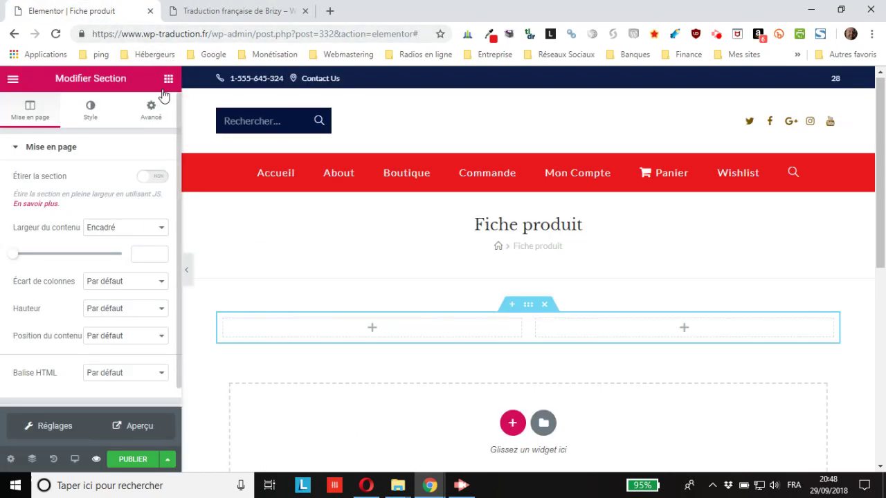
pyautogui.click(169, 80)
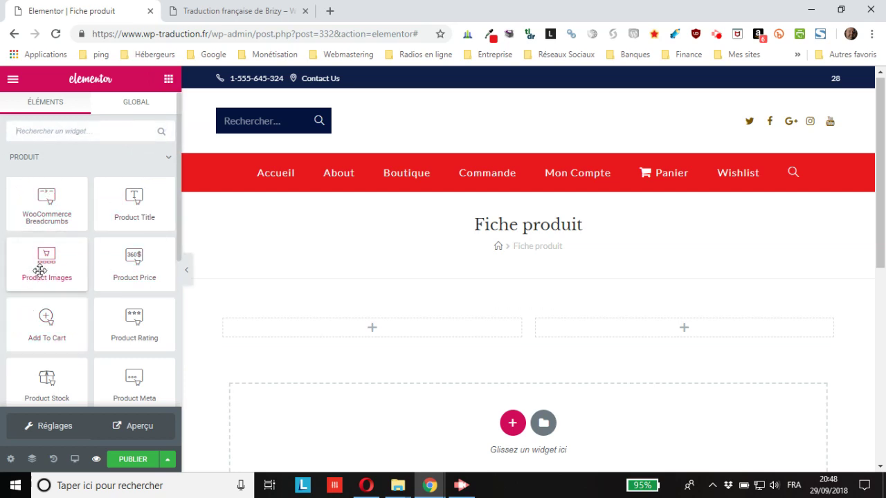
pyautogui.moveTo(45, 260); pyautogui.dragTo(663, 327)
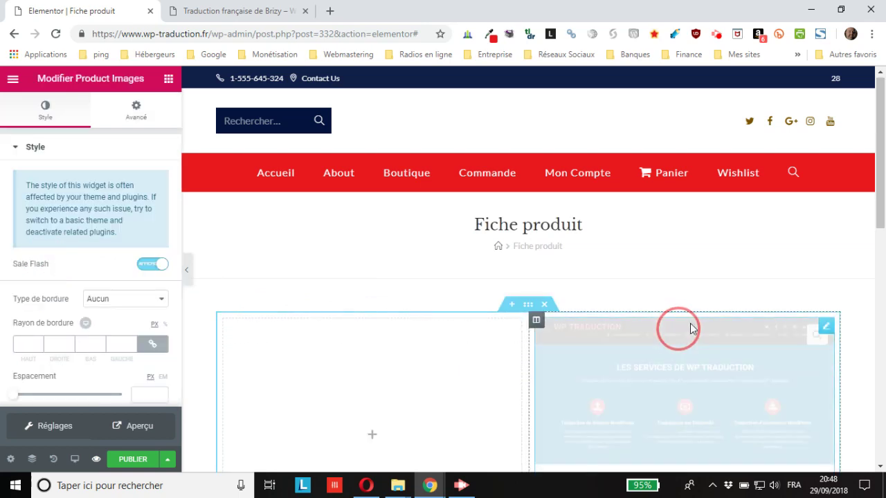
pyautogui.scroll(-3, 781, 370)
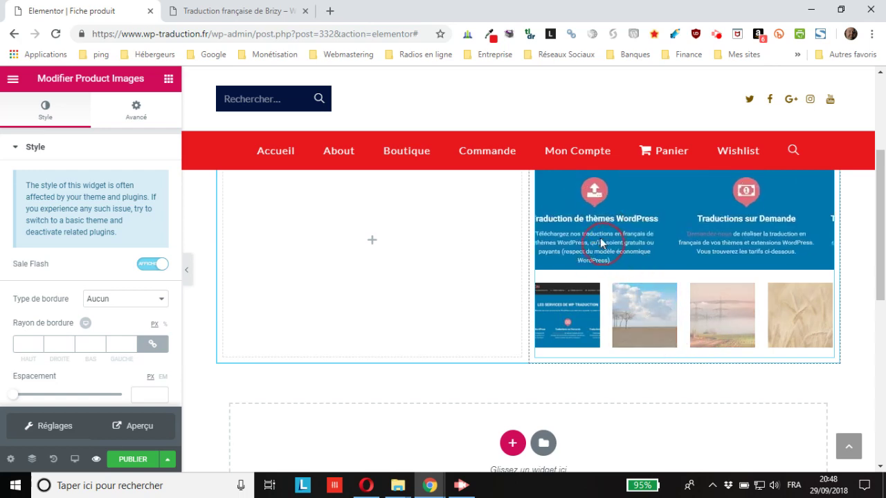
pyautogui.scroll(2, 344, 434)
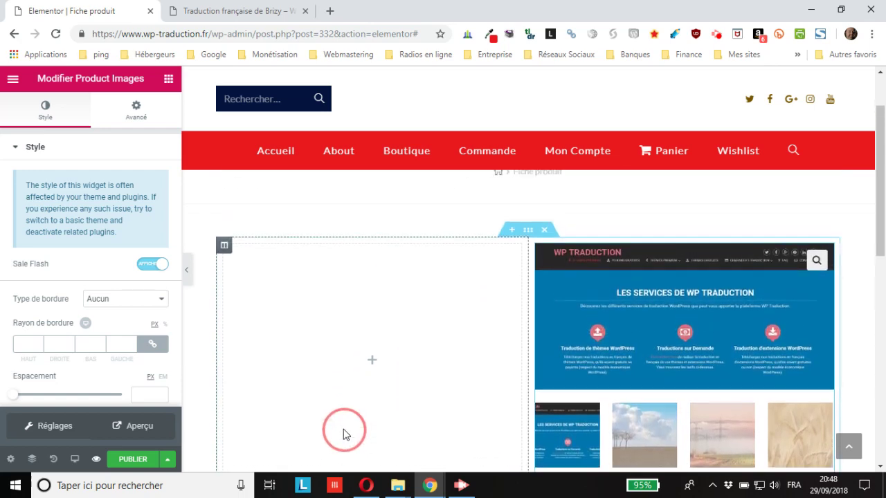
# - Examine the title, image gallery and price layout on the original product page, and return to the Elementor editor
pyautogui.click(241, 11)
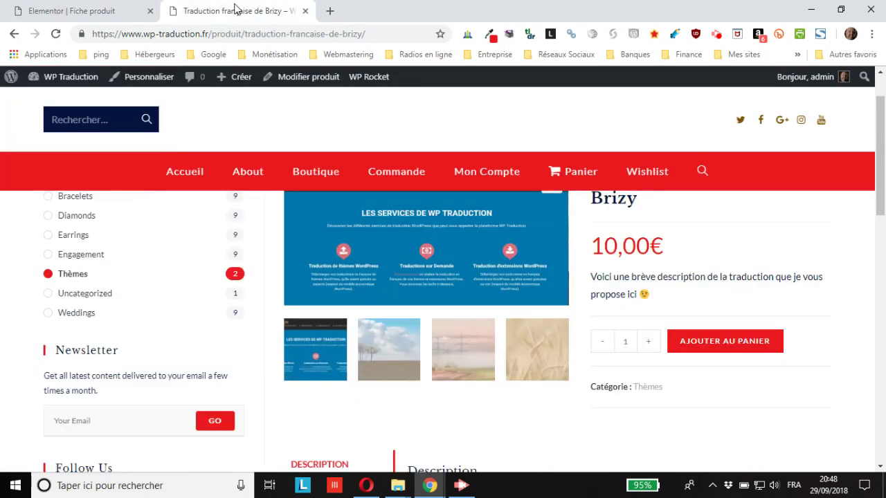
pyautogui.scroll(3, 625, 263)
pyautogui.scroll(-3, 625, 270)
pyautogui.scroll(3, 616, 223)
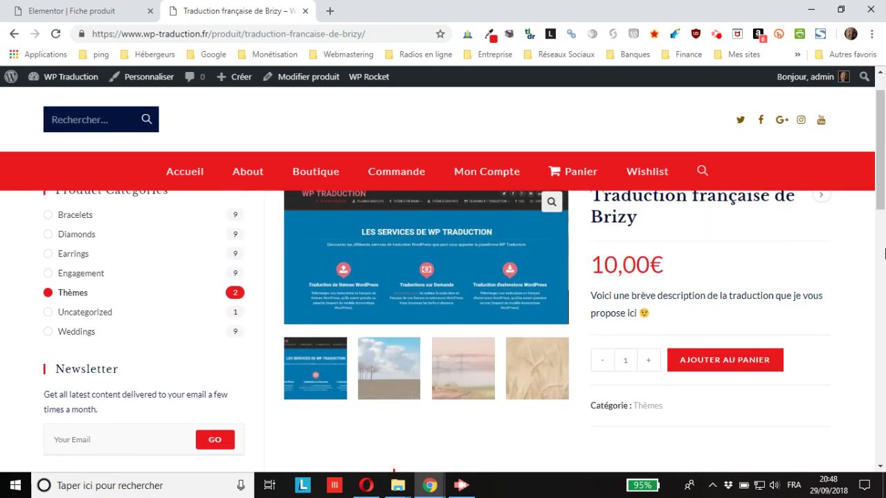
pyautogui.moveTo(883, 166)
pyautogui.mouseDown()
pyautogui.moveTo(883, 174)
pyautogui.moveTo(884, 164)
pyautogui.mouseUp()
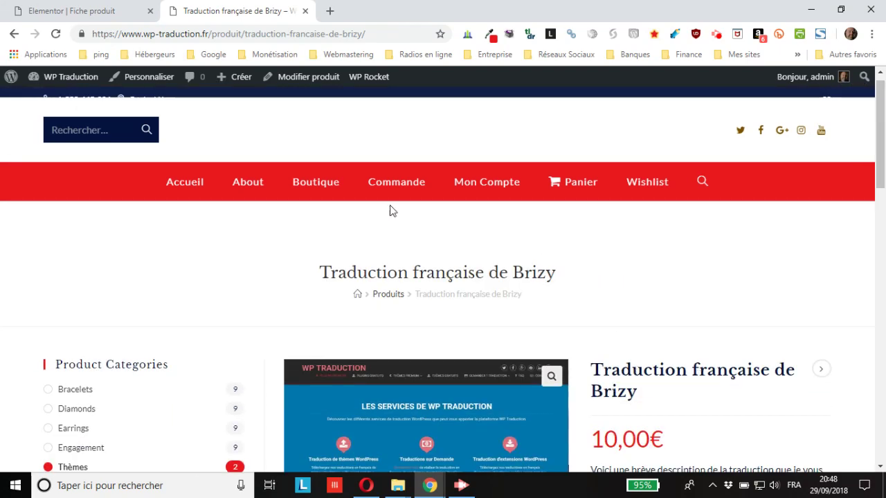
pyautogui.click(59, 8)
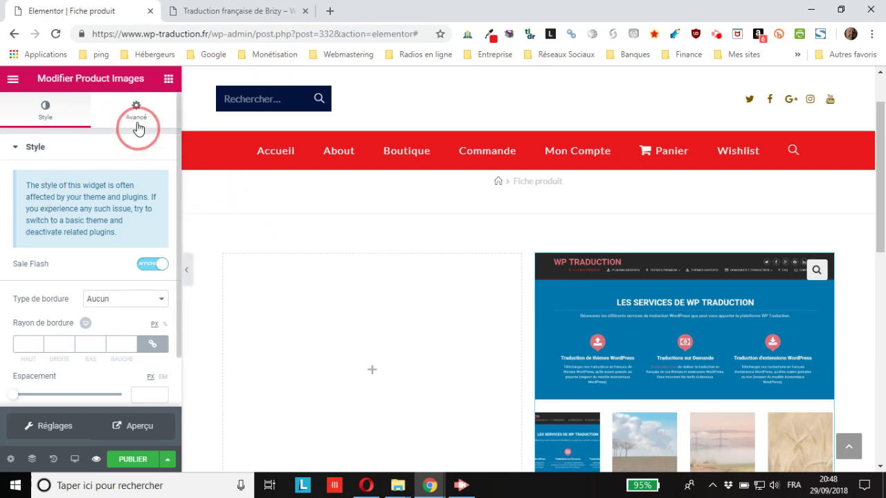
# - Collapse the Produit category and look through the widgets in the Général and WordPress categories
pyautogui.click(164, 88)
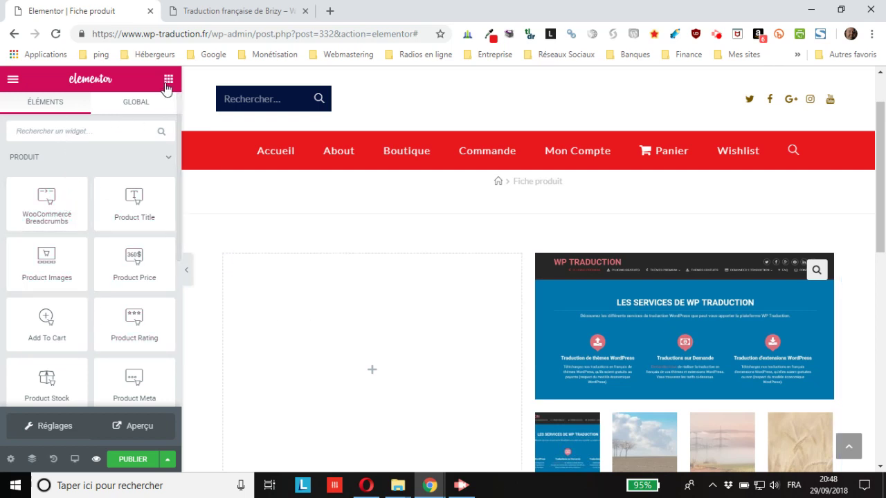
pyautogui.click(147, 161)
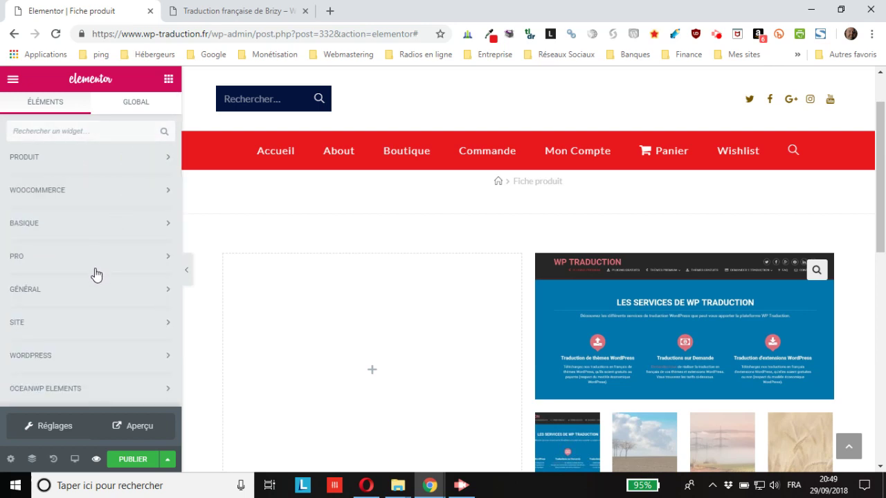
pyautogui.click(44, 293)
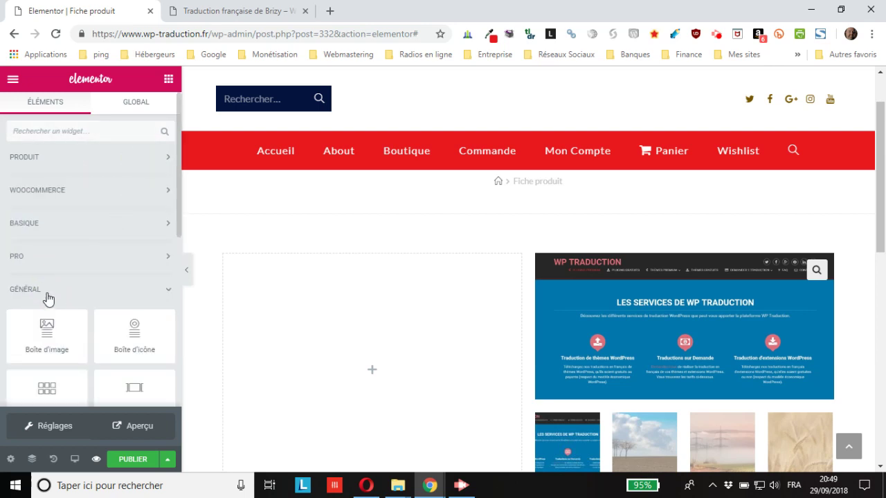
pyautogui.scroll(-1, 52, 341)
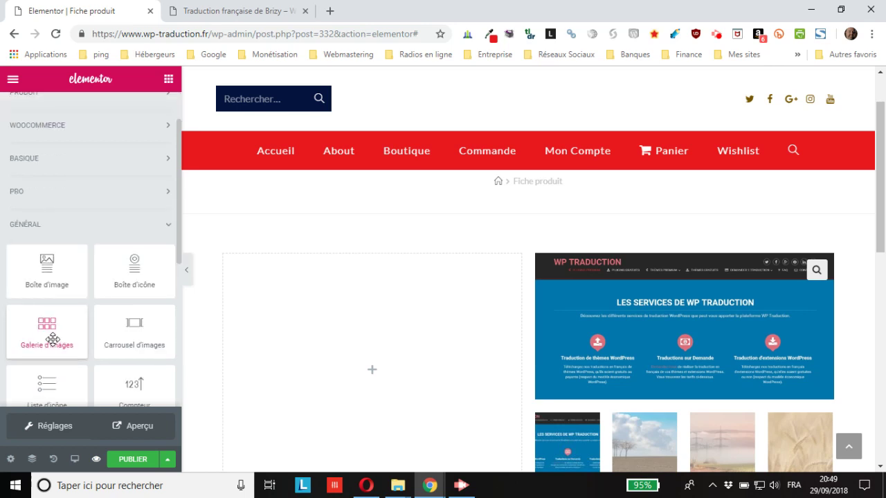
pyautogui.scroll(-1, 115, 313)
pyautogui.scroll(2, 113, 312)
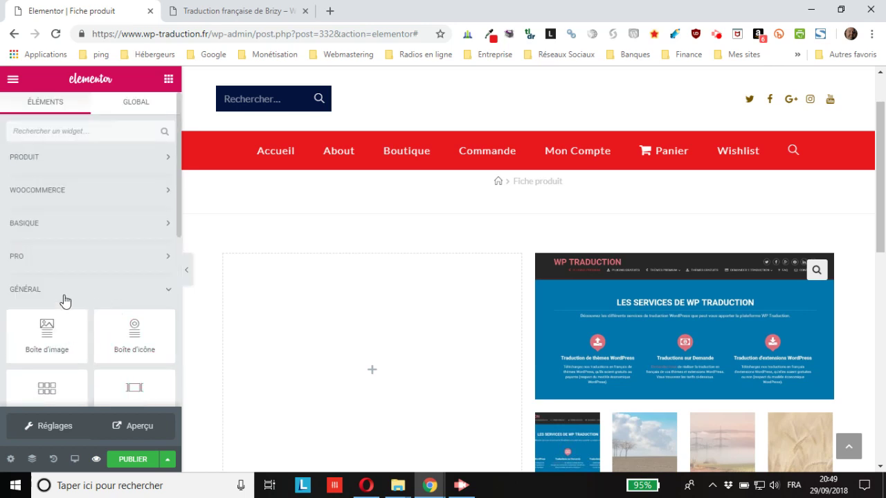
pyautogui.click(37, 298)
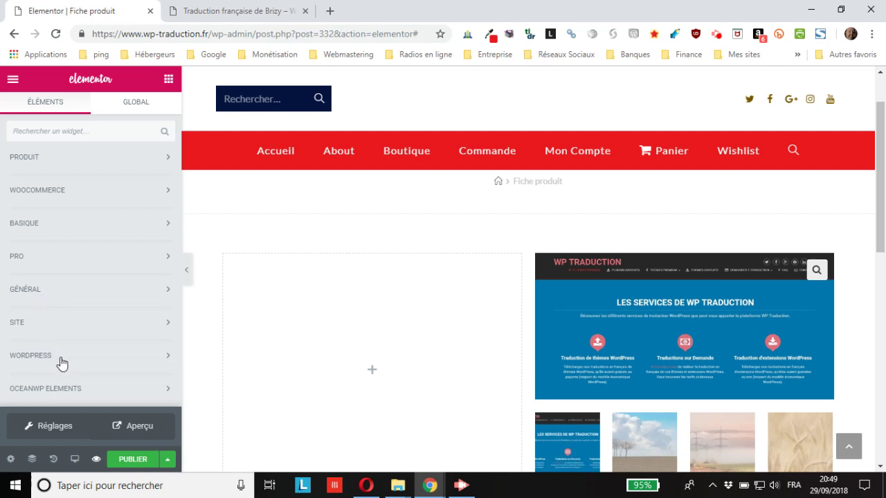
pyautogui.click(84, 358)
pyautogui.scroll(-1, 81, 346)
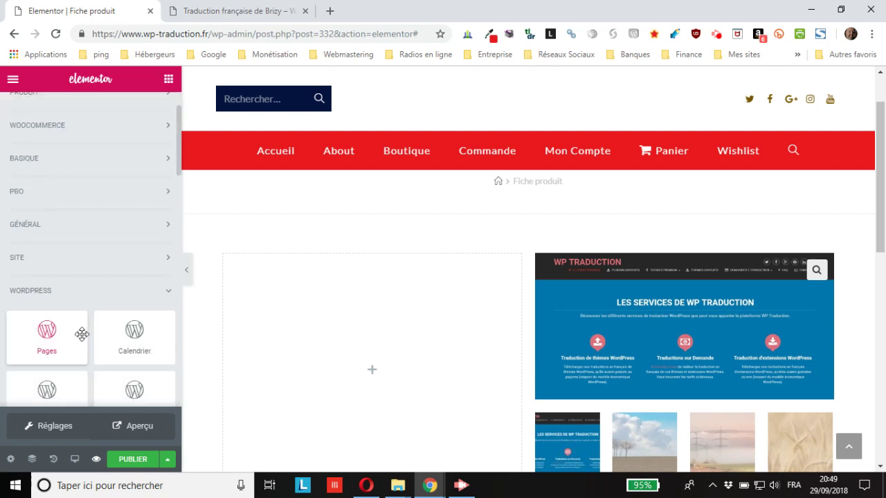
pyautogui.scroll(1, 79, 341)
pyautogui.click(73, 361)
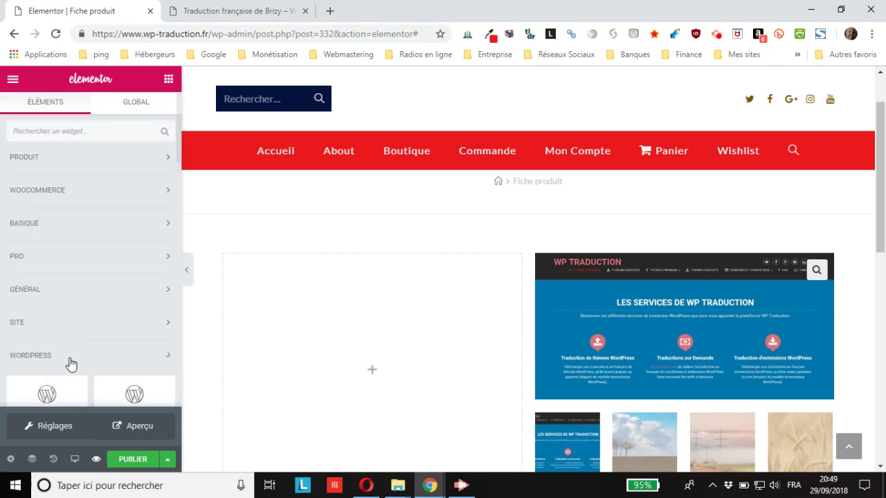
# - Add a Section interne from the Basique category to the empty first column and delete one of its two inner columns
pyautogui.click(49, 229)
pyautogui.moveTo(40, 263); pyautogui.dragTo(357, 307)
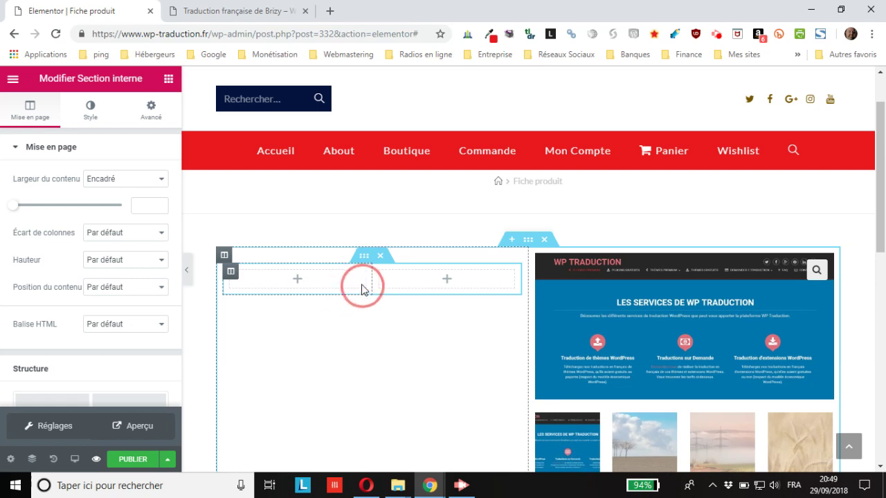
pyautogui.rightClick(233, 273)
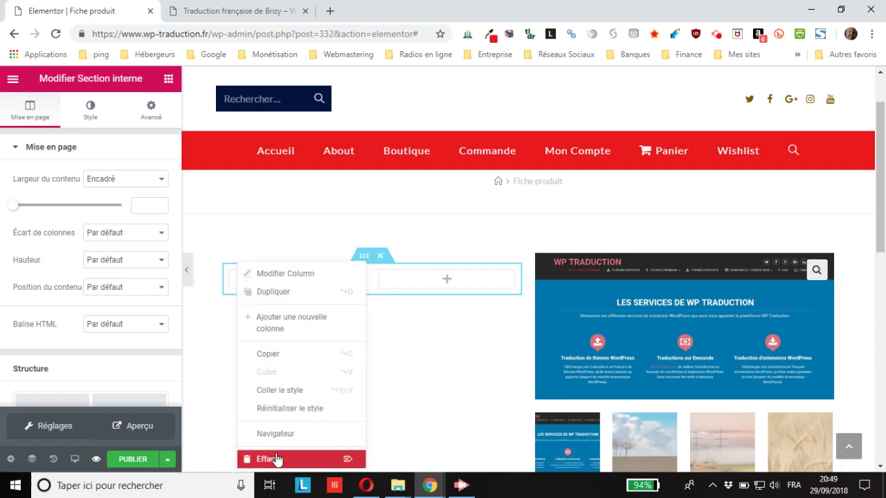
pyautogui.click(269, 460)
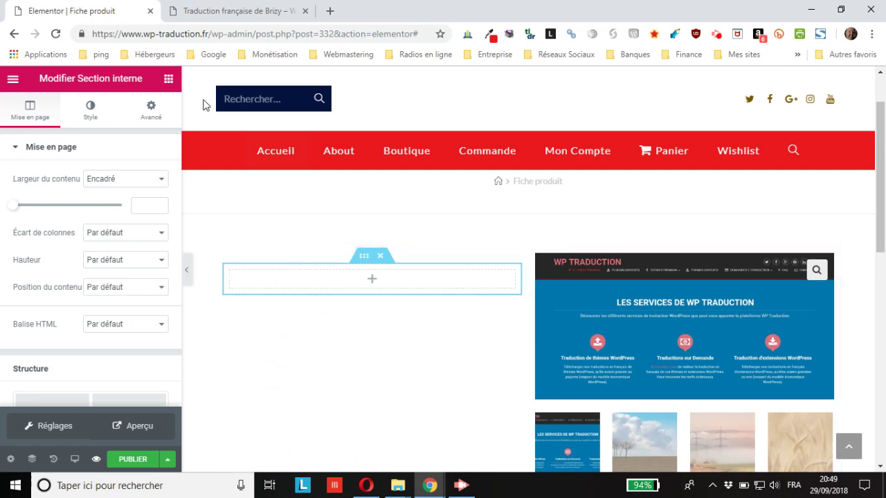
# - Add a Product Title widget to the inner section and compare it with the title on the original product page
pyautogui.click(169, 82)
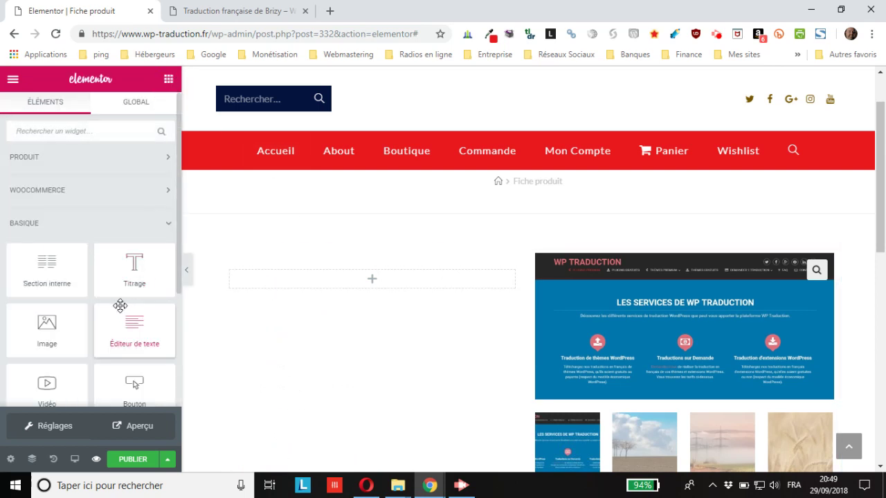
pyautogui.click(30, 161)
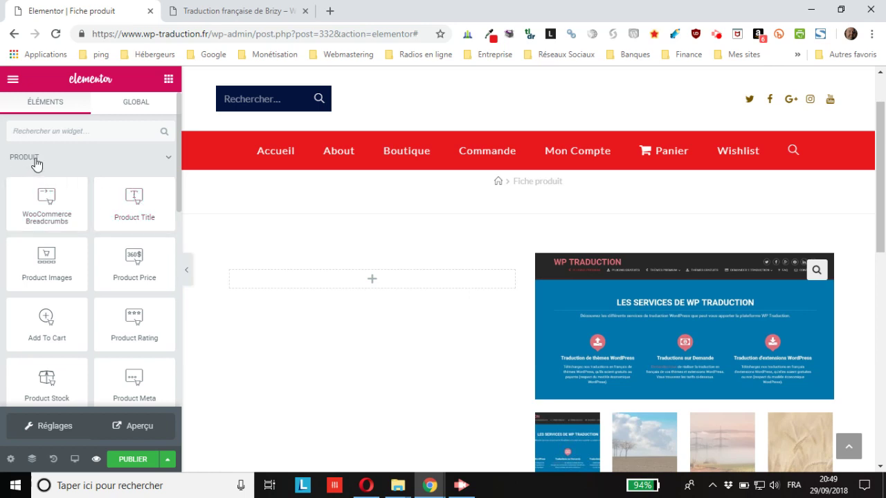
pyautogui.moveTo(138, 206); pyautogui.dragTo(373, 277)
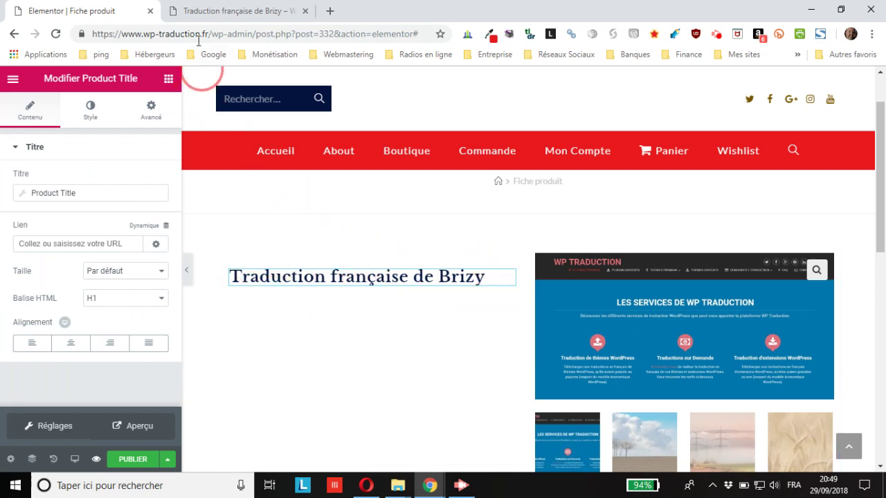
pyautogui.click(222, 15)
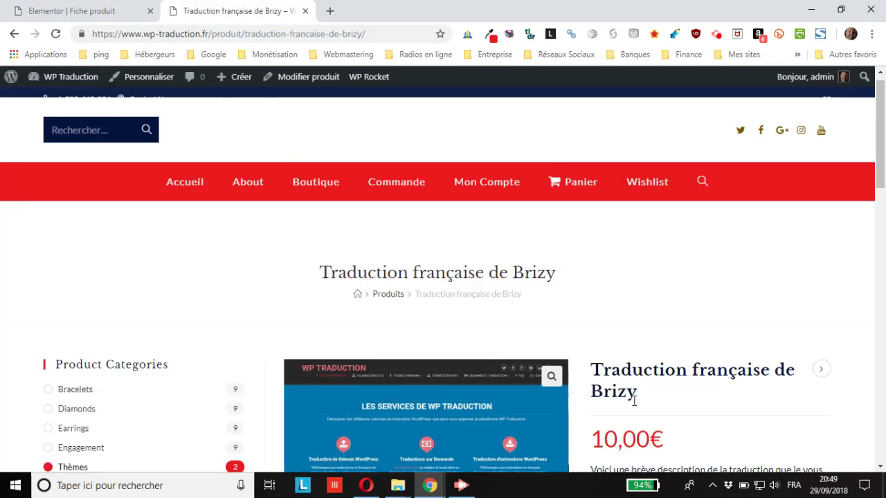
pyautogui.click(111, 13)
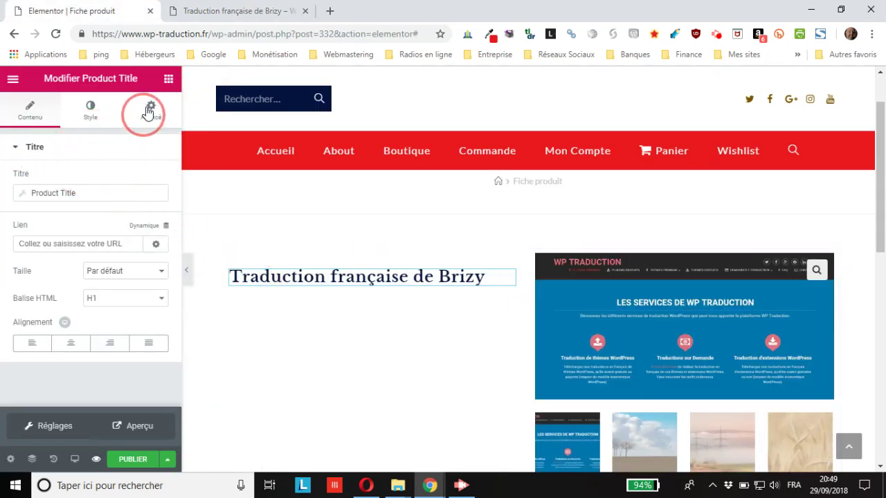
# - Add a Section interne from the Basique category below the product title and delete one of its two columns
pyautogui.click(167, 80)
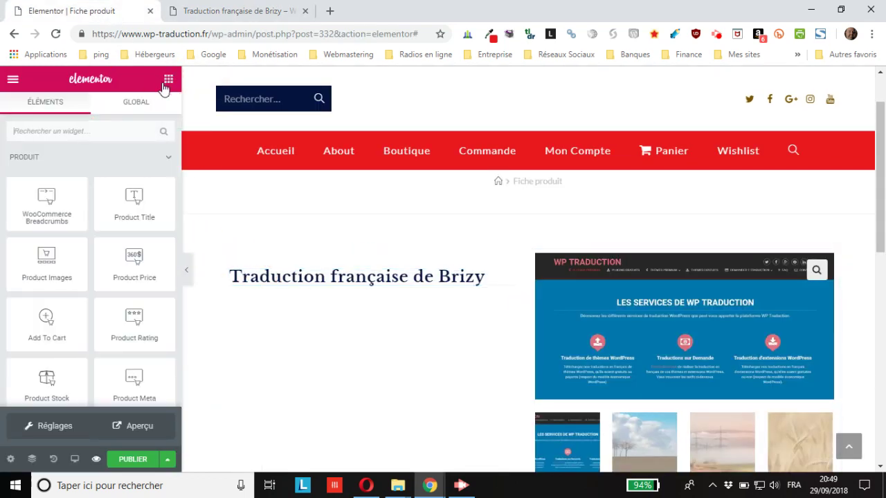
pyautogui.click(48, 166)
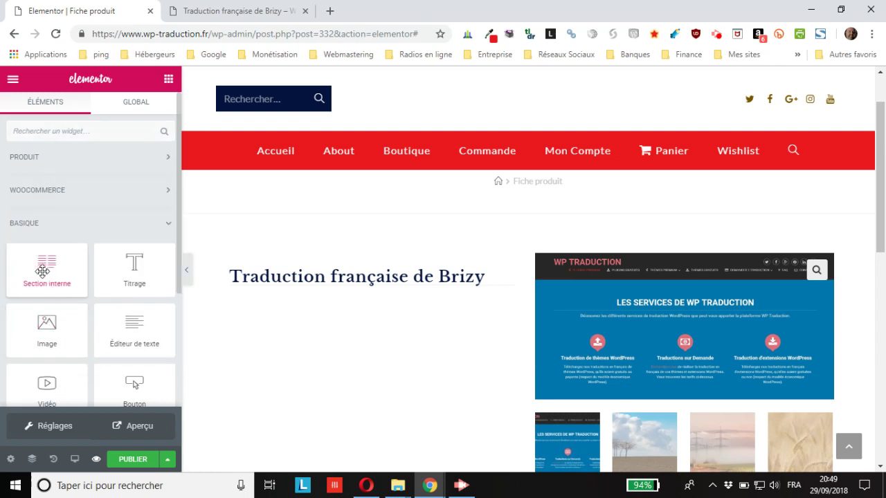
pyautogui.moveTo(42, 272); pyautogui.dragTo(388, 300)
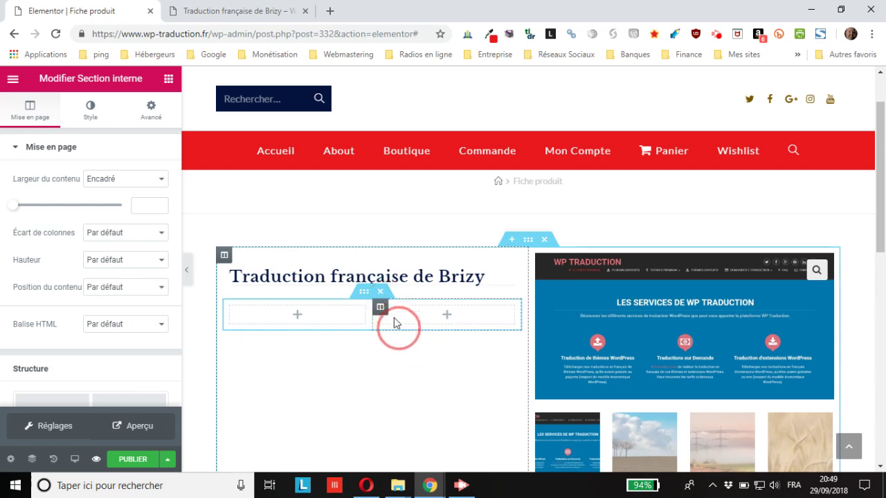
pyautogui.rightClick(380, 306)
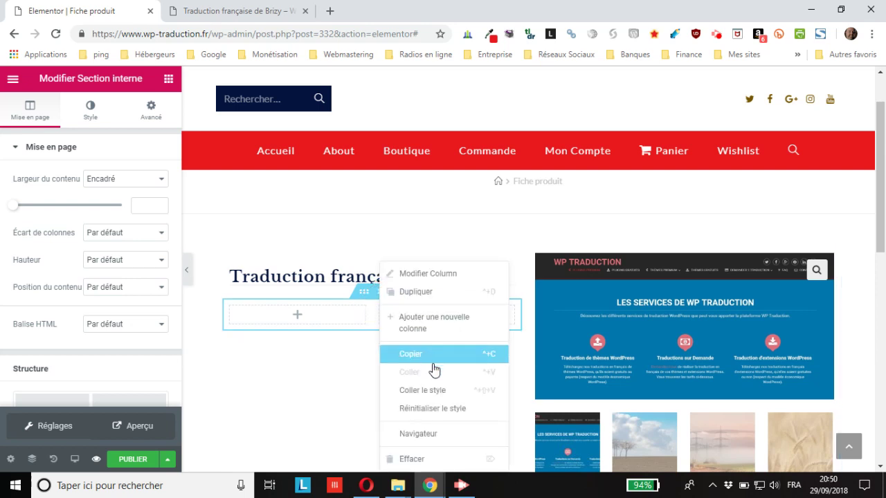
pyautogui.click(412, 459)
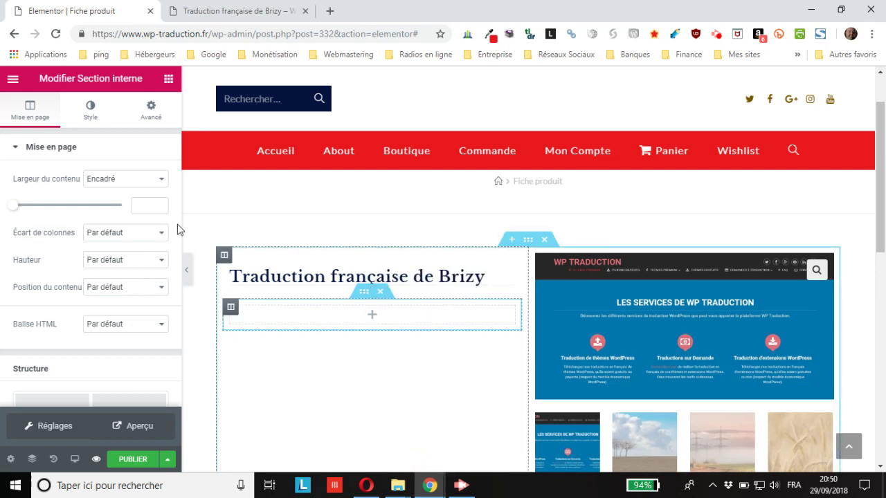
# - Add a Product Price widget to the empty inner section below the title and compare it with the original product page
pyautogui.click(168, 78)
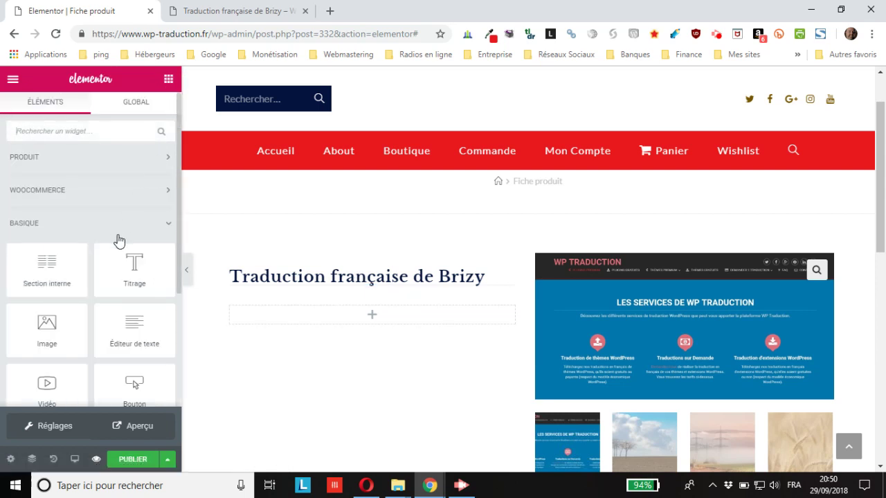
pyautogui.click(83, 160)
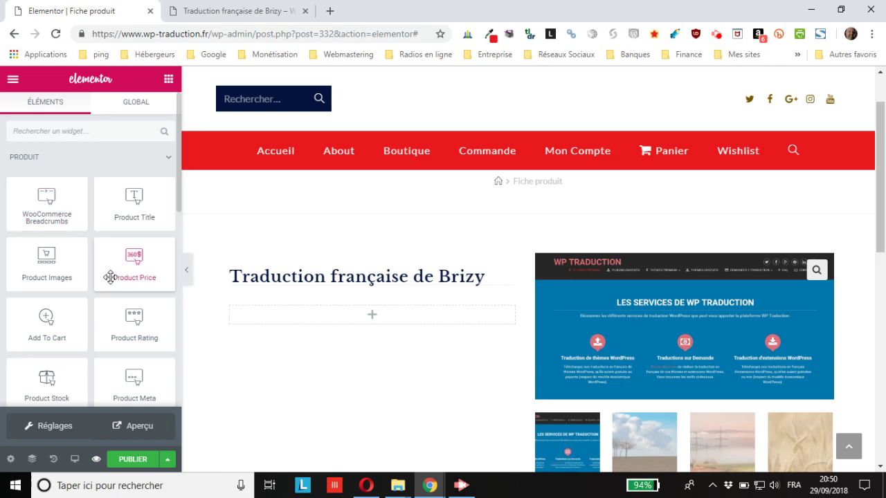
pyautogui.moveTo(135, 258); pyautogui.dragTo(369, 316)
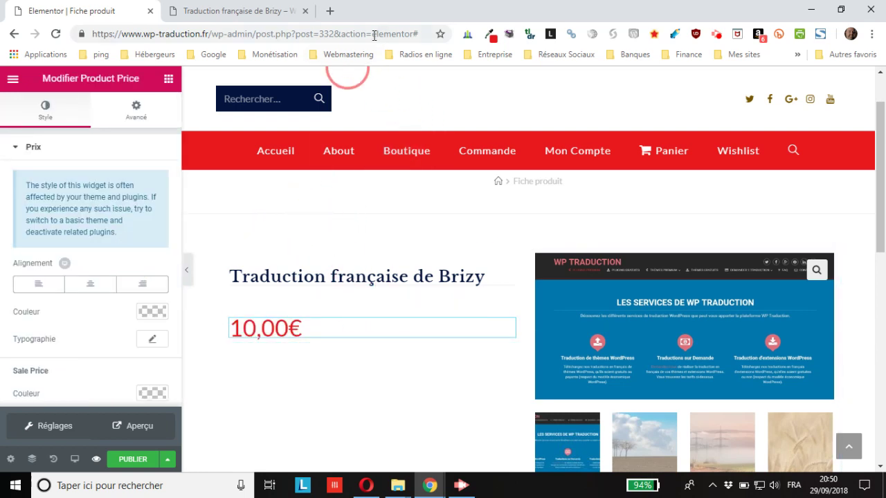
pyautogui.click(141, 250)
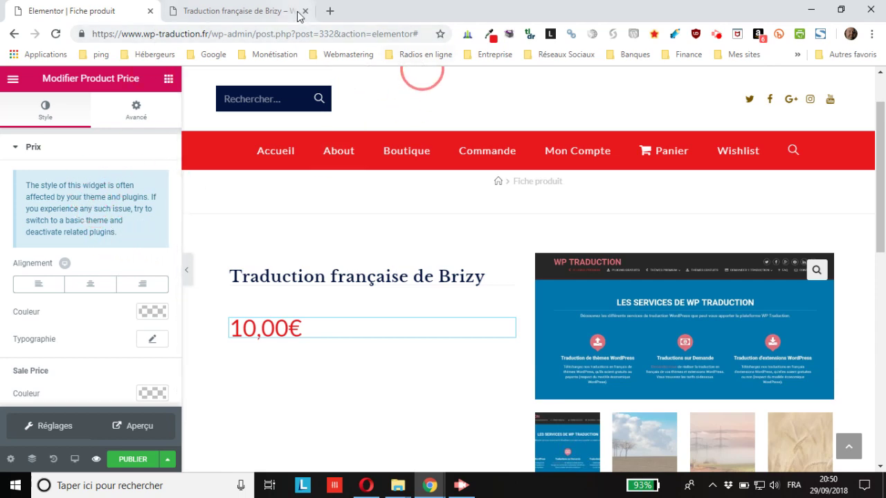
pyautogui.click(261, 10)
pyautogui.scroll(-3, 611, 265)
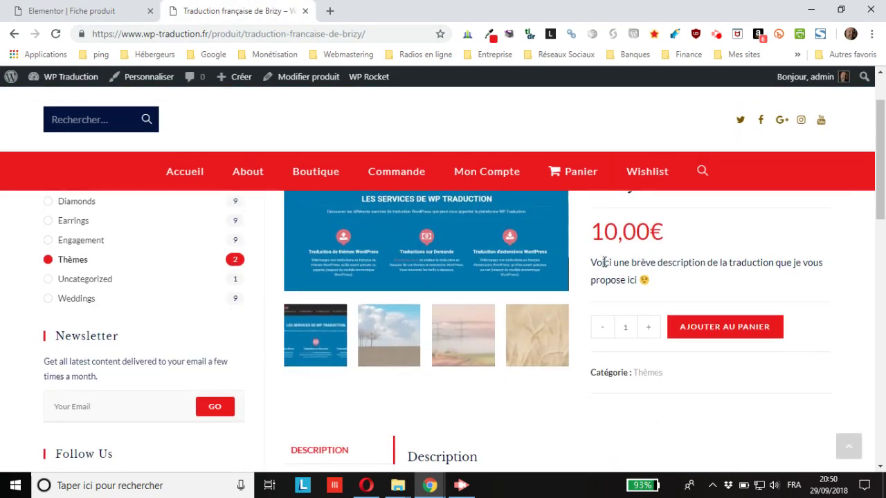
pyautogui.click(88, 10)
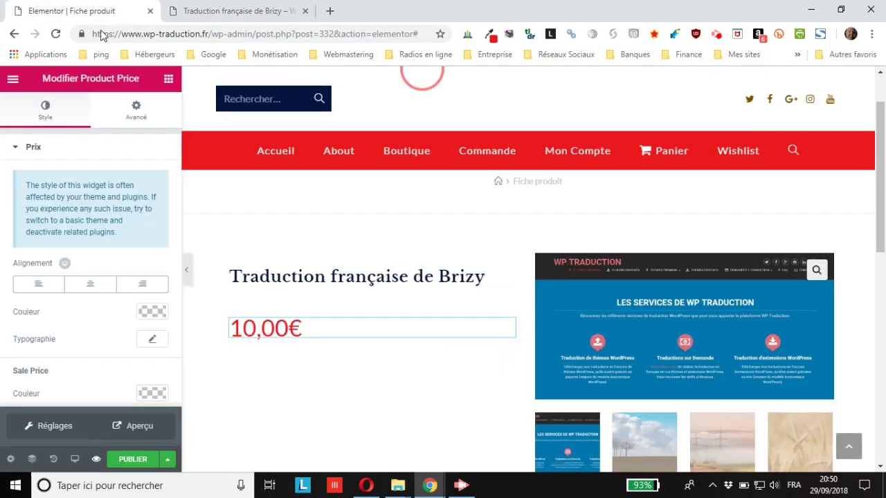
# - Add a Section interne below the product price and delete one of its two columns
pyautogui.click(168, 78)
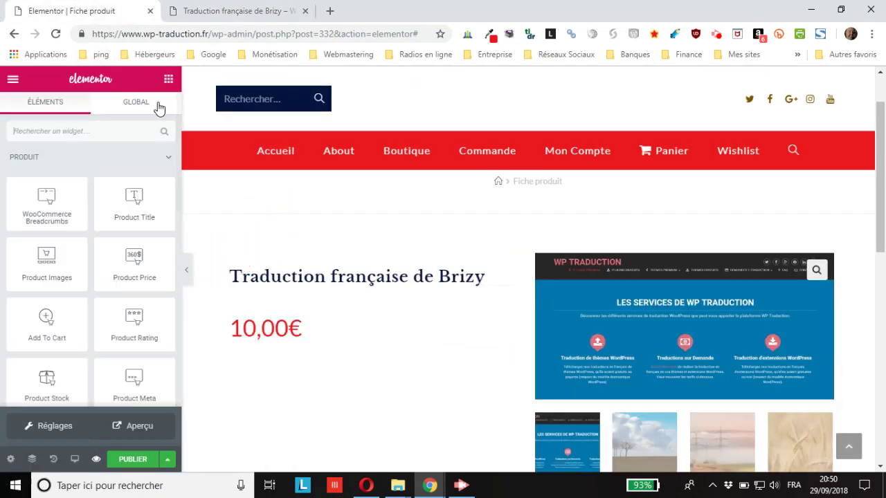
pyautogui.click(23, 163)
pyautogui.moveTo(38, 263); pyautogui.dragTo(335, 348)
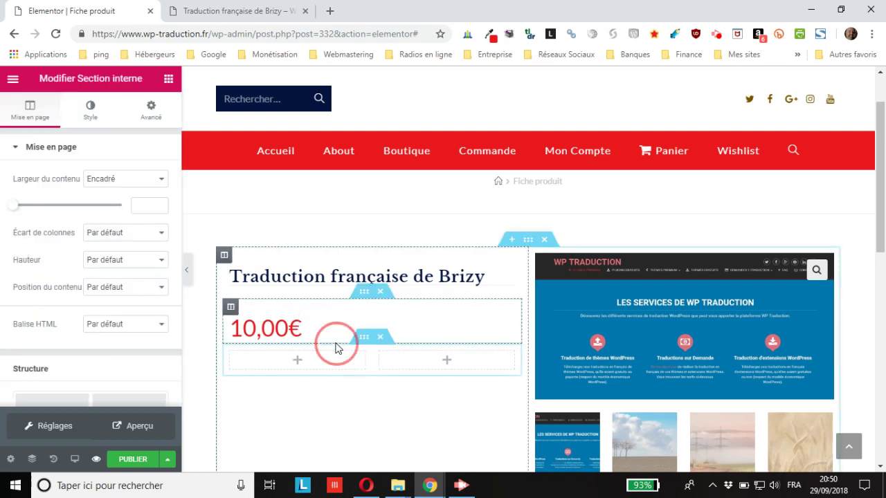
pyautogui.rightClick(390, 365)
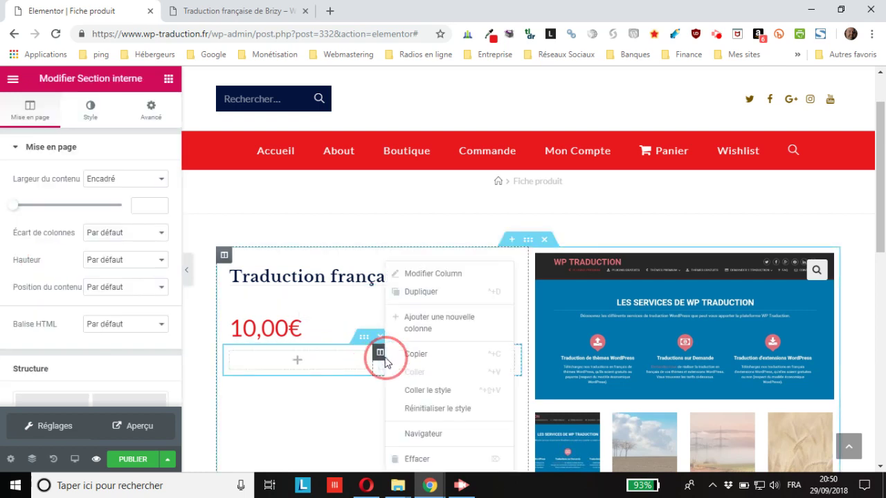
pyautogui.click(439, 459)
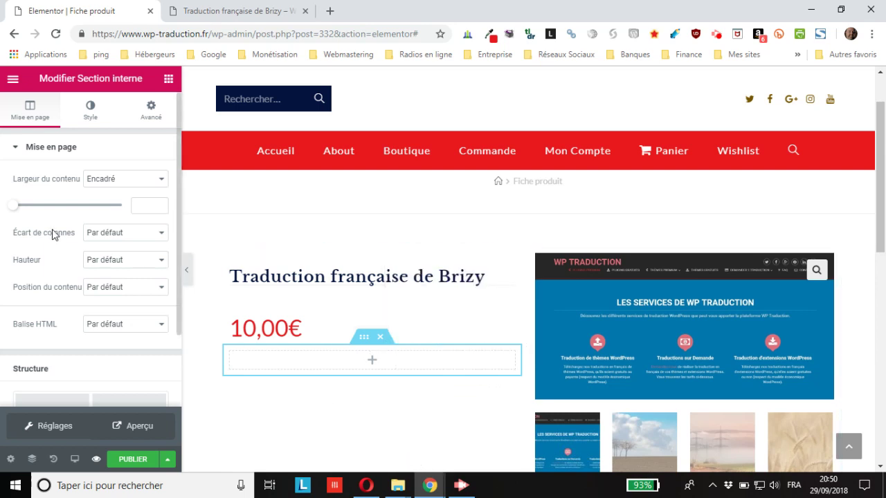
# - Add a Short Description widget to the inner section below the price and compare it with the original product page
pyautogui.click(168, 78)
pyautogui.click(45, 159)
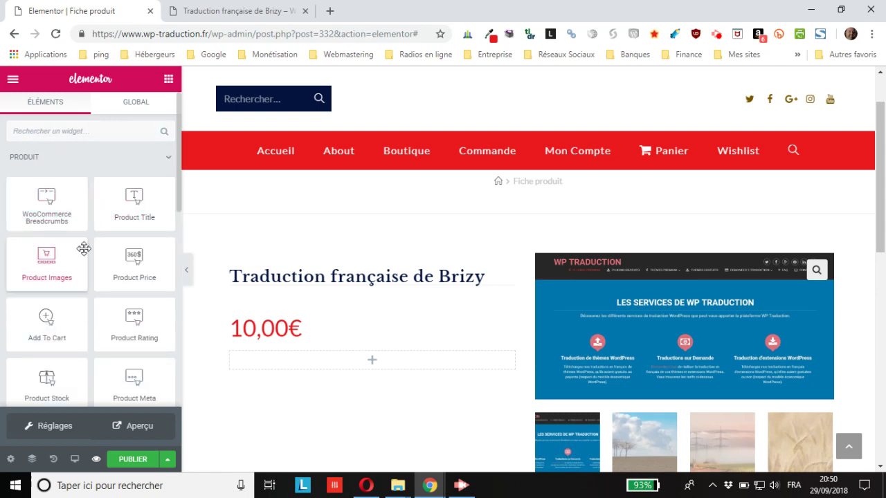
pyautogui.scroll(-1, 83, 257)
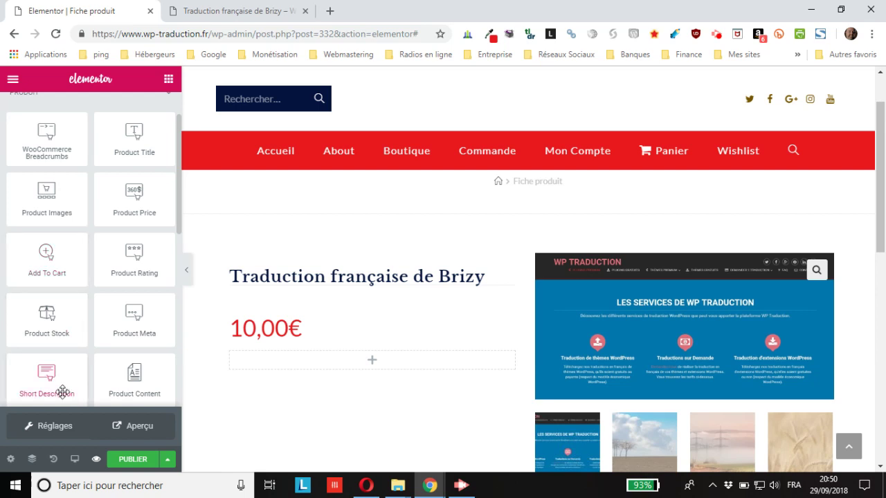
pyautogui.moveTo(41, 377); pyautogui.dragTo(367, 367)
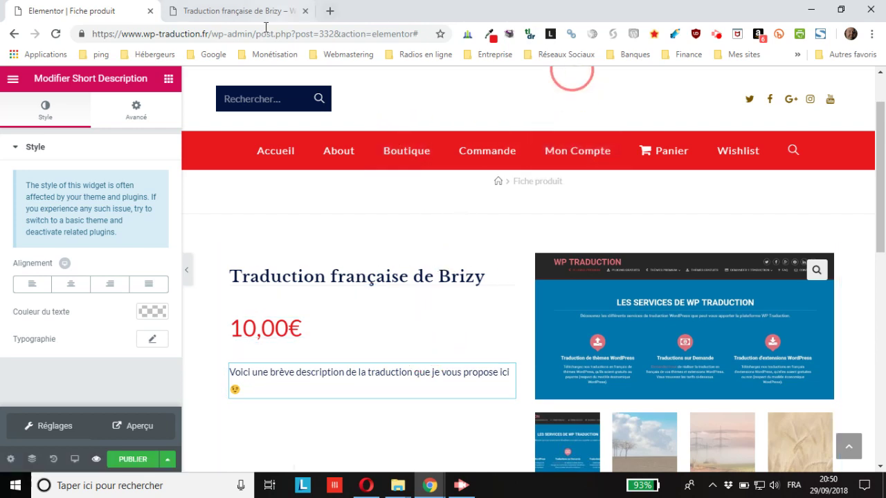
pyautogui.click(253, 12)
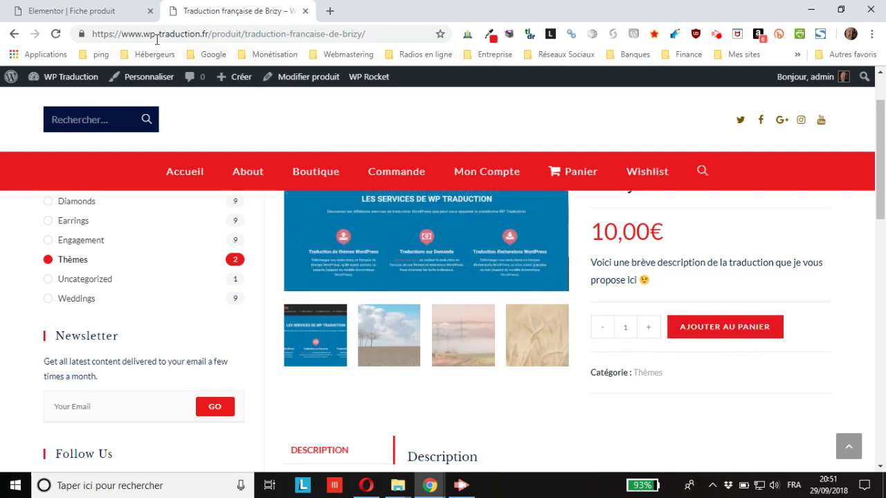
pyautogui.click(125, 14)
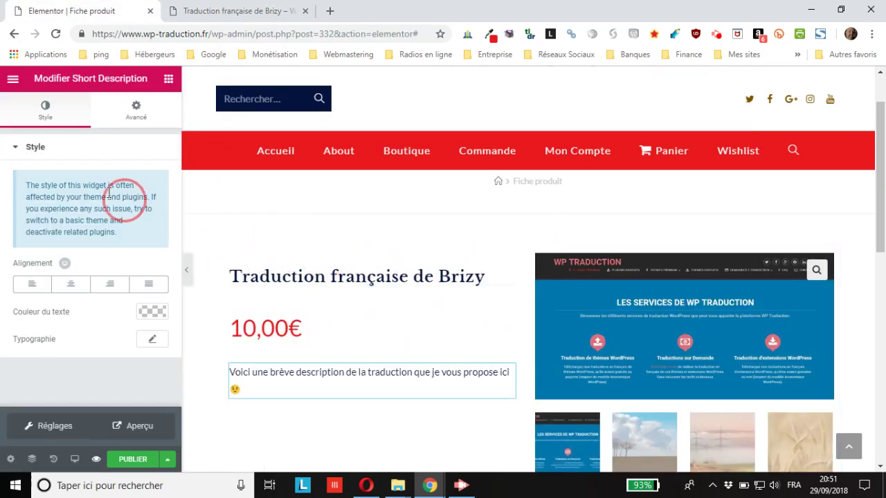
# - Add a Section interne below the short description and reduce it to a single column
pyautogui.click(168, 78)
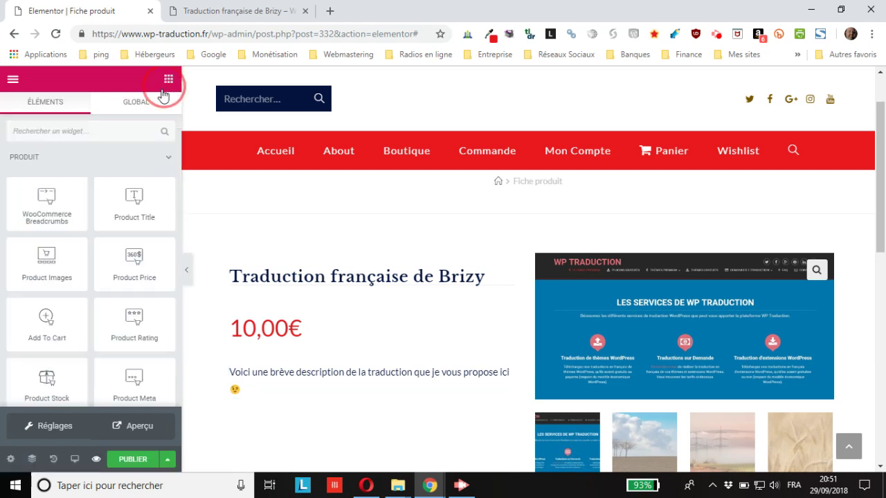
pyautogui.scroll(-3, 80, 263)
pyautogui.scroll(-4, 76, 270)
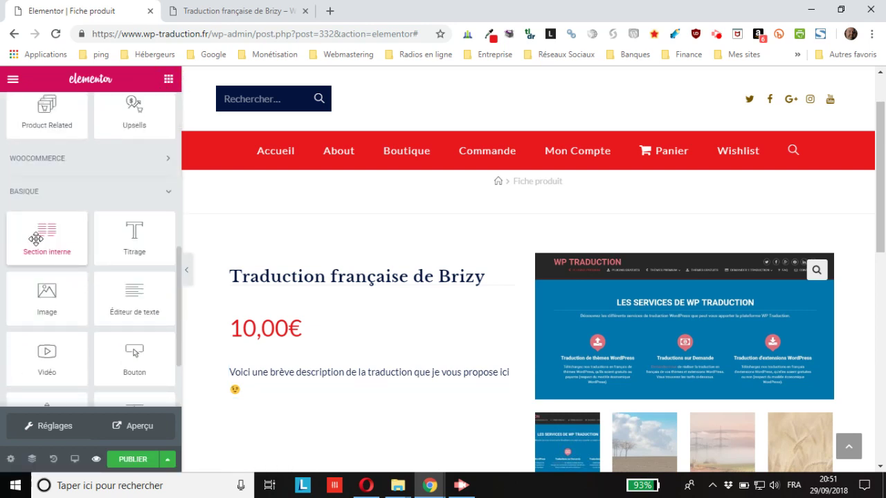
pyautogui.moveTo(35, 239); pyautogui.dragTo(340, 408)
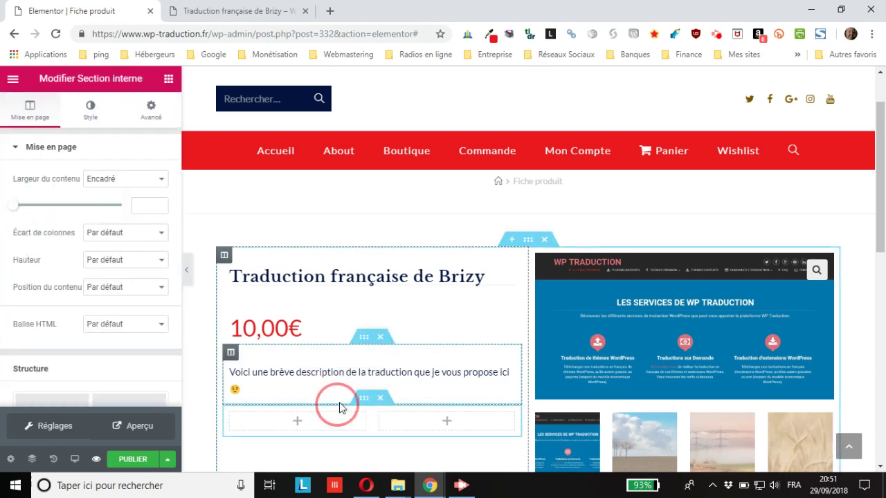
pyautogui.rightClick(386, 412)
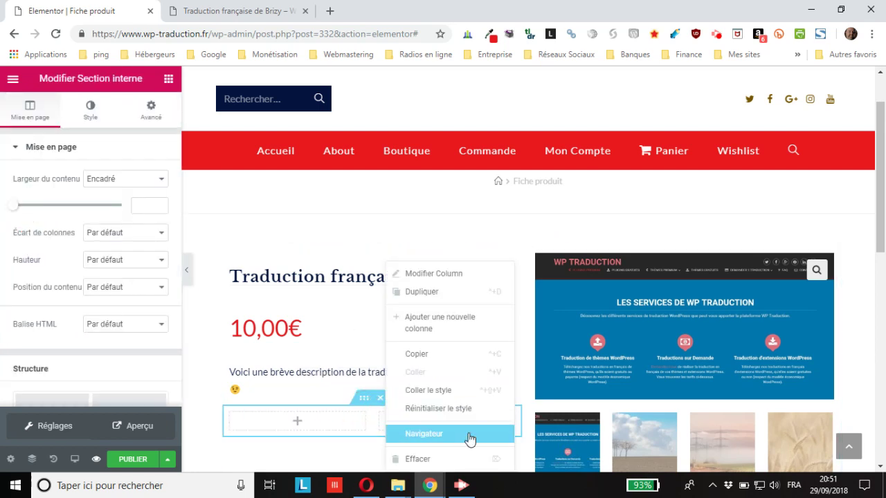
pyautogui.click(435, 459)
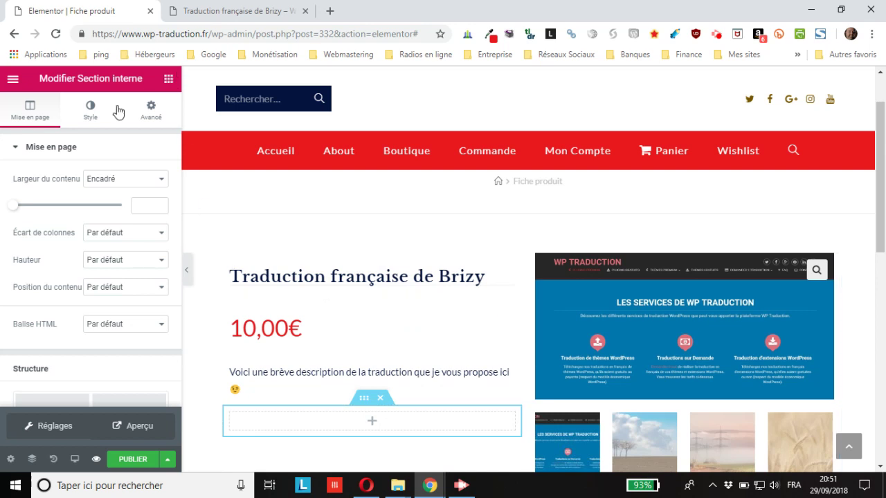
# - Add an Add To Cart widget to the empty inner section below the short description
pyautogui.click(168, 78)
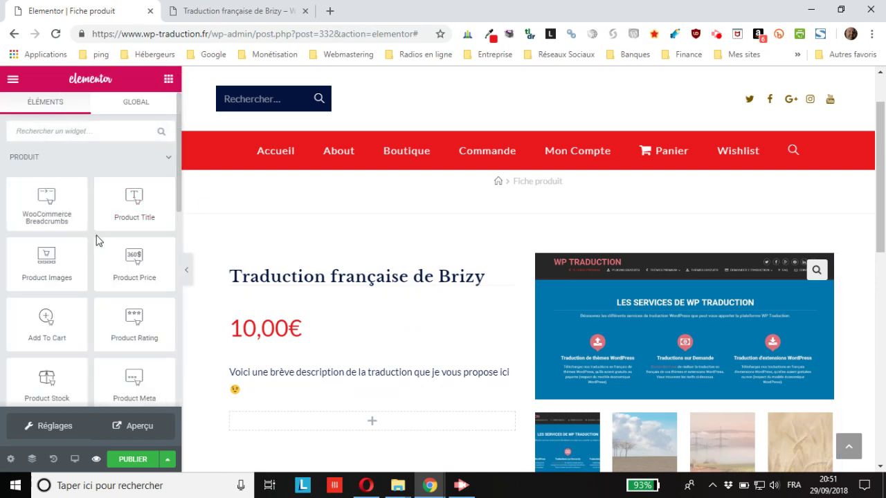
pyautogui.scroll(-1, 97, 240)
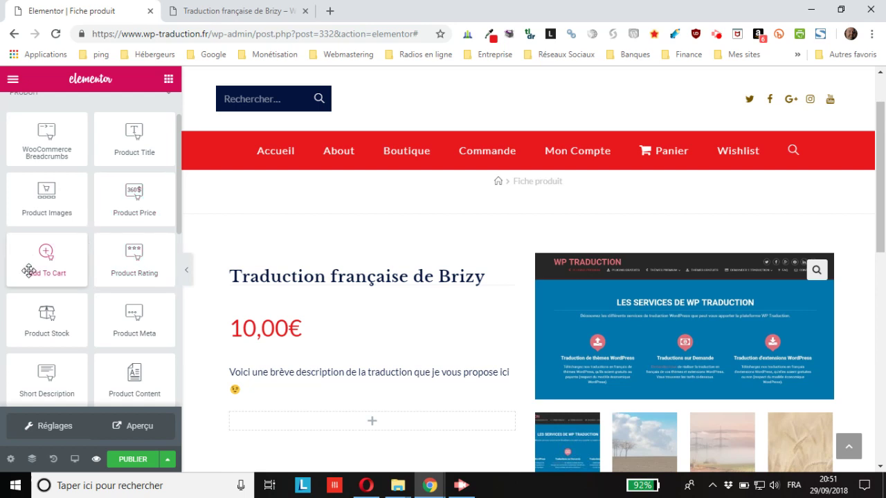
pyautogui.moveTo(43, 259); pyautogui.dragTo(362, 423)
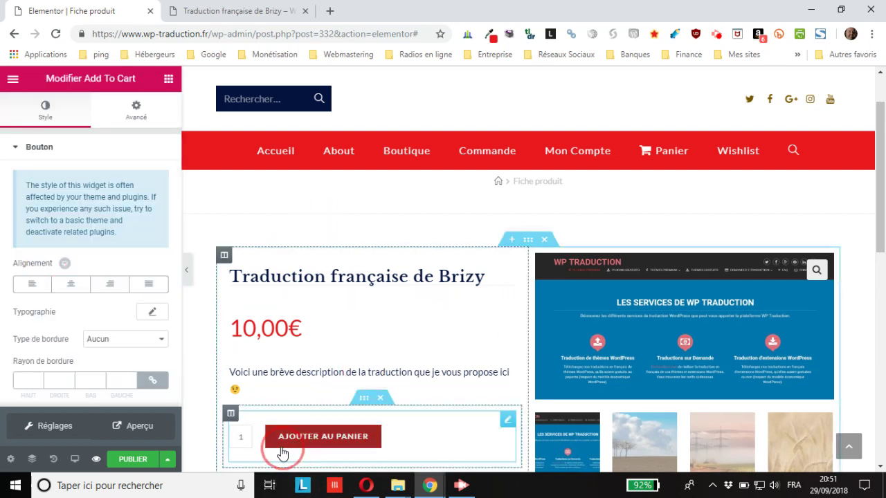
pyautogui.click(232, 101)
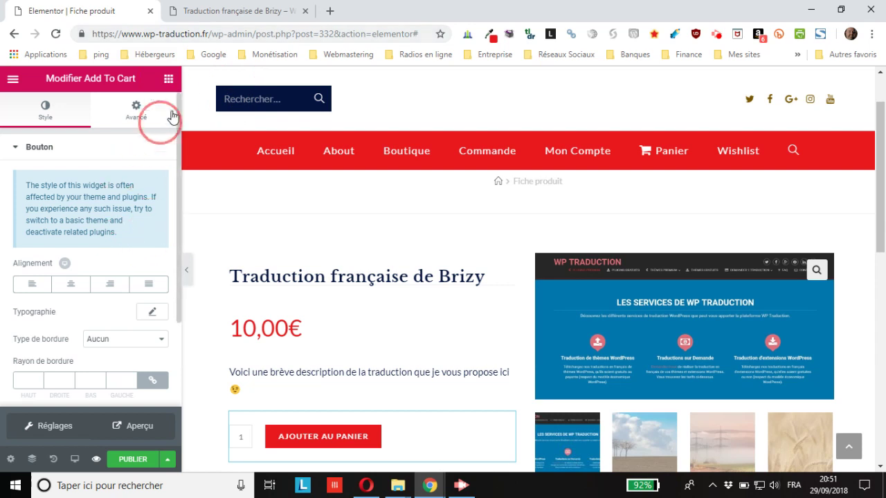
# - Add a Section interne below the add-to-cart button, delete one of its two columns, and return to the widget list
pyautogui.click(168, 80)
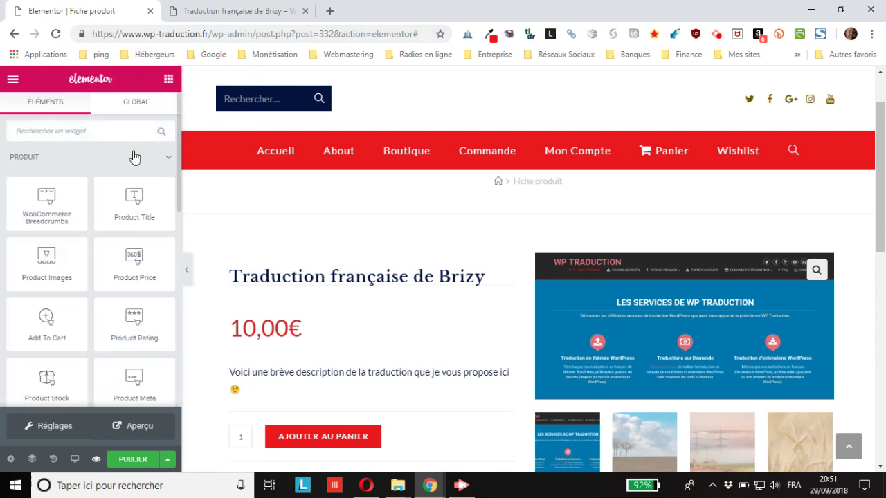
pyautogui.scroll(-5, 51, 284)
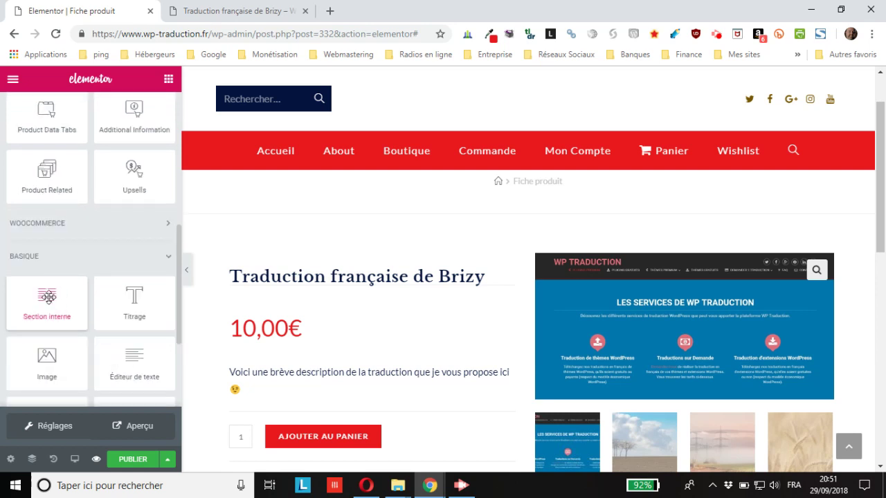
pyautogui.moveTo(48, 296); pyautogui.dragTo(366, 378)
pyautogui.click(385, 407)
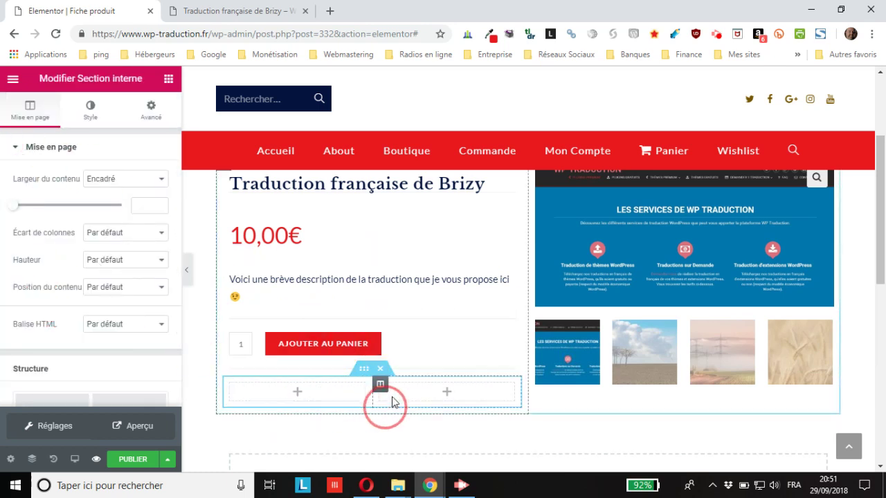
pyautogui.rightClick(380, 384)
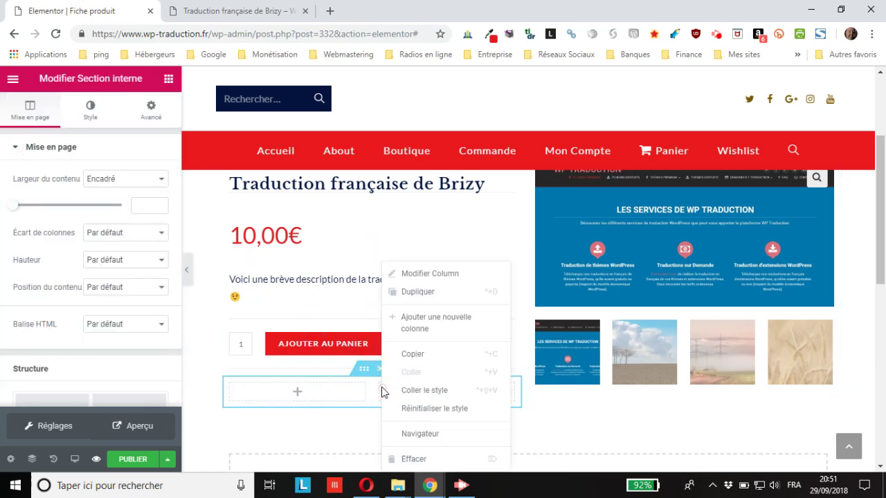
pyautogui.click(420, 463)
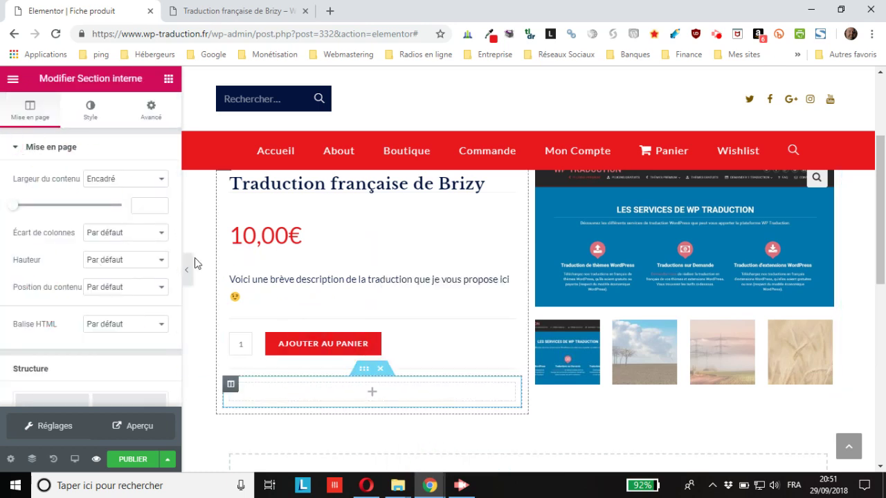
pyautogui.click(163, 86)
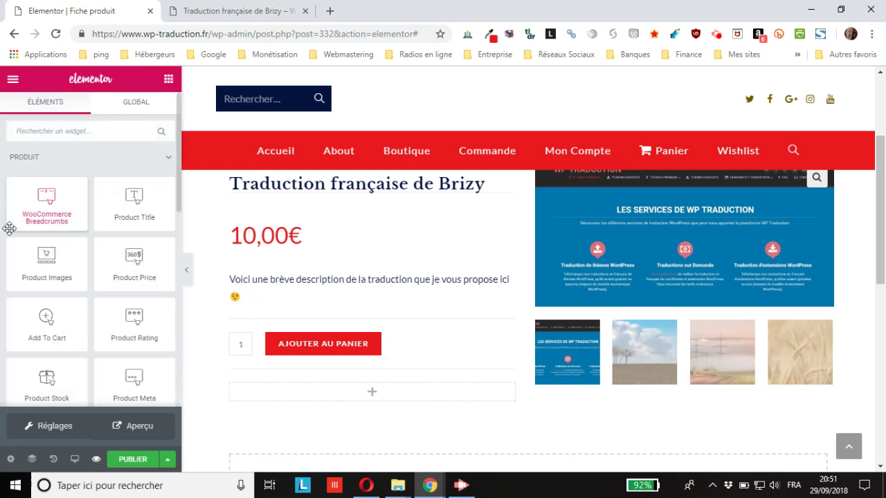
# - Add a Product Meta widget to the empty inner section below the add-to-cart button and set its view to Table
pyautogui.scroll(-1, 10, 232)
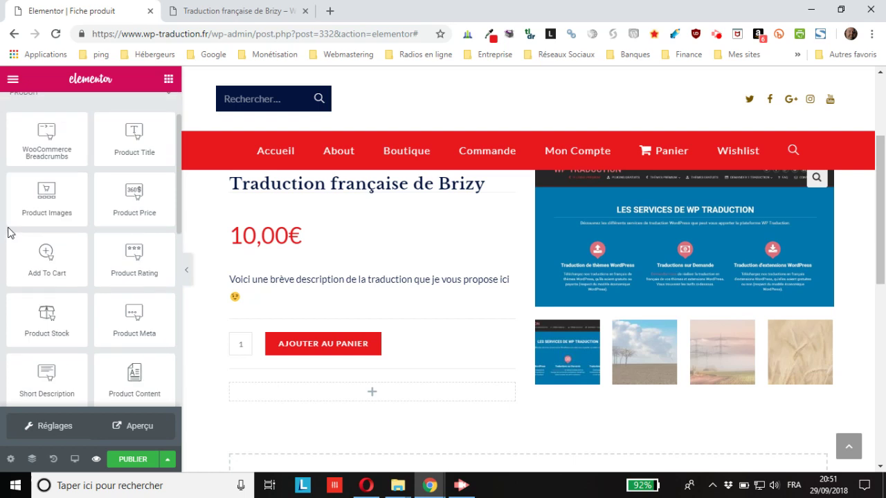
pyautogui.scroll(-1, 15, 240)
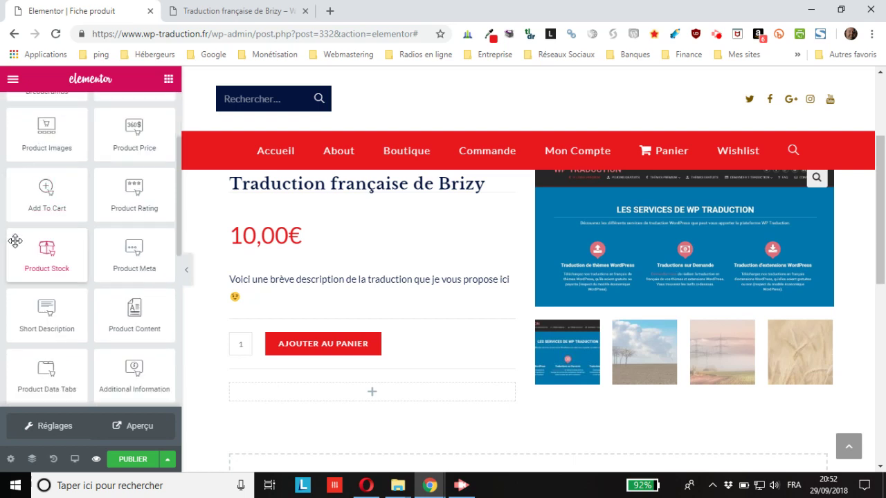
pyautogui.scroll(-2, 70, 276)
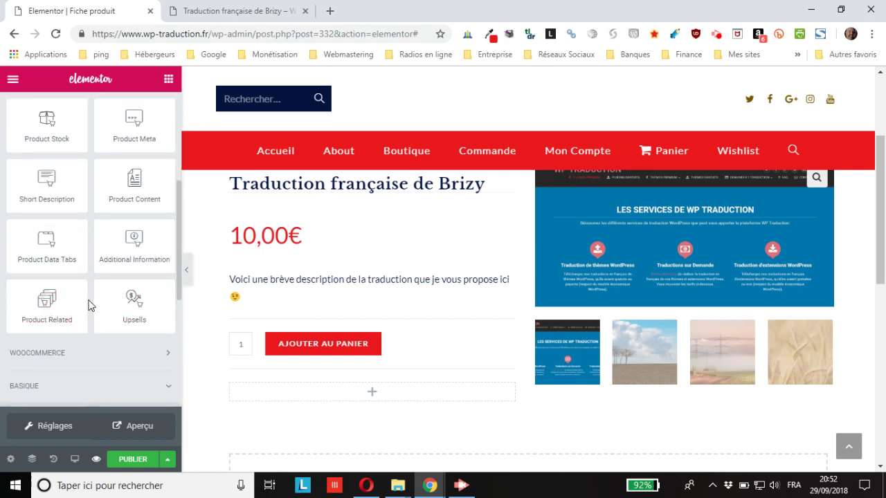
pyautogui.moveTo(135, 125); pyautogui.dragTo(336, 389)
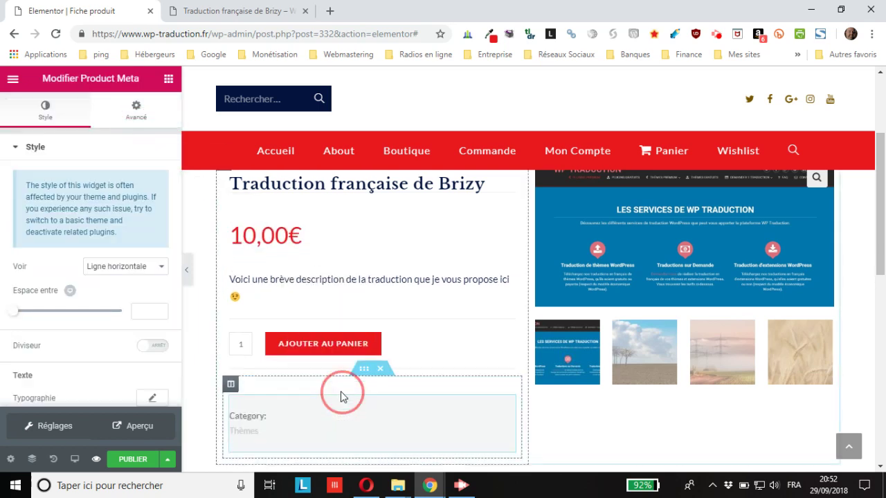
pyautogui.scroll(-1, 35, 256)
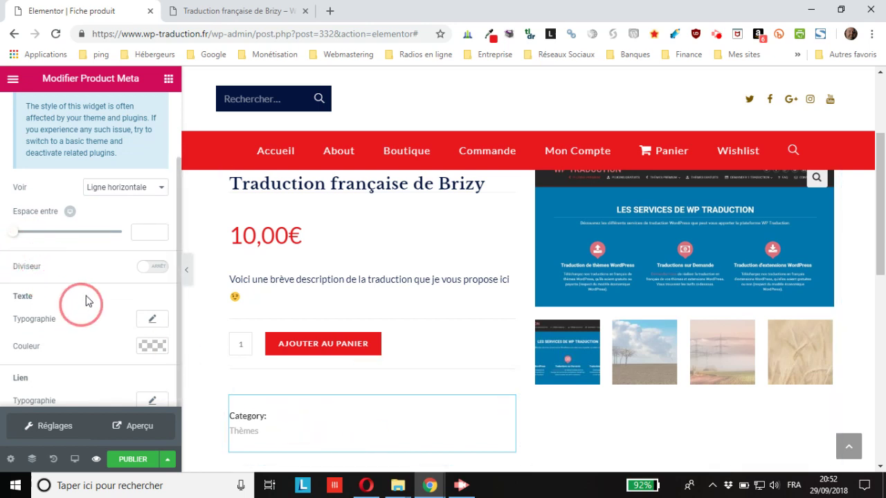
pyautogui.click(132, 188)
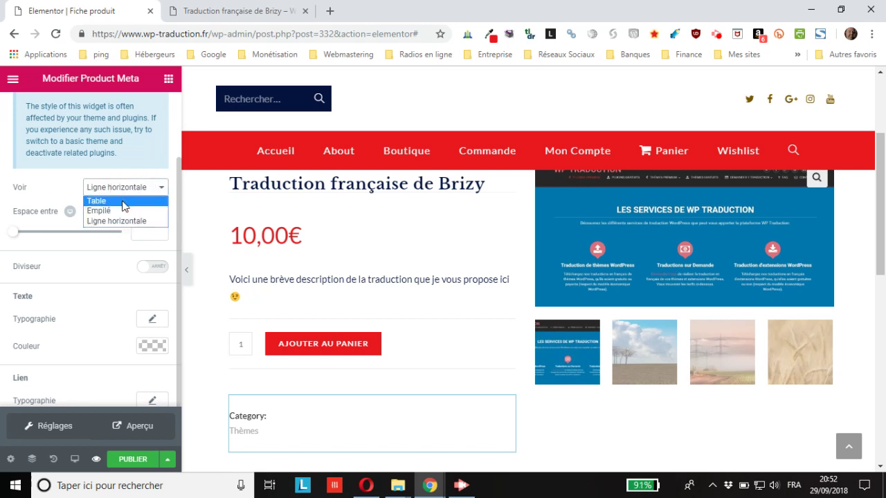
pyautogui.click(123, 202)
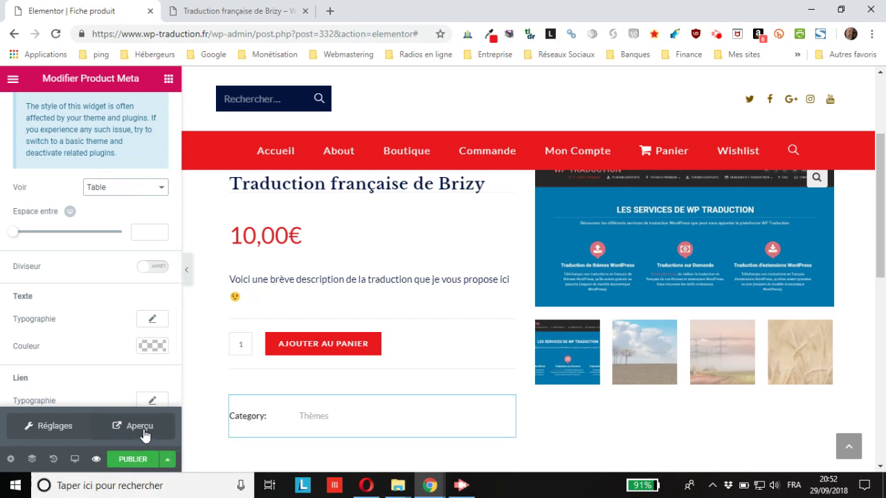
# - Open the template preview and examine the product page's title, price, description, add-to-cart row, category line and images
pyautogui.click(166, 460)
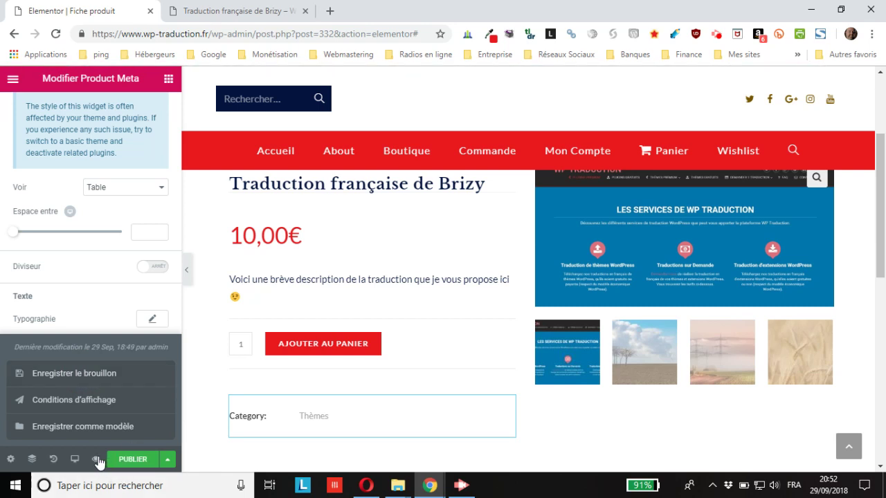
pyautogui.moveTo(97, 461)
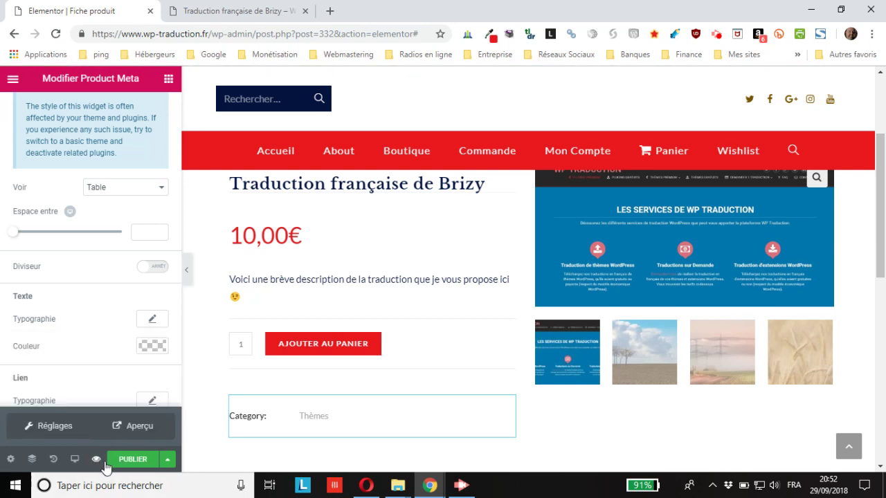
pyautogui.click(137, 429)
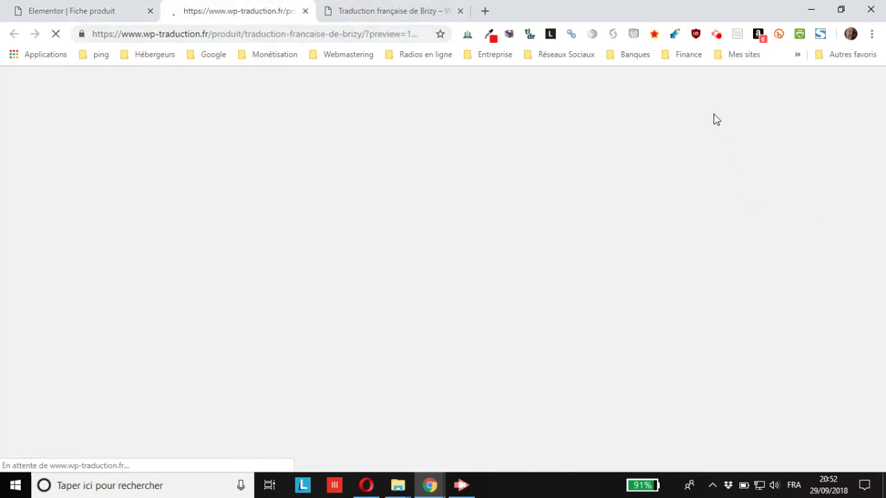
pyautogui.scroll(-2, 716, 126)
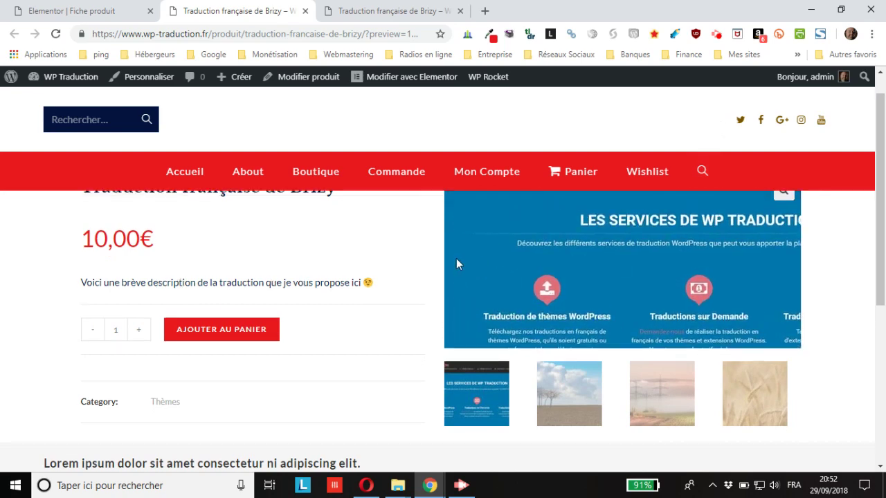
pyautogui.scroll(-1, 441, 263)
pyautogui.scroll(1, 430, 272)
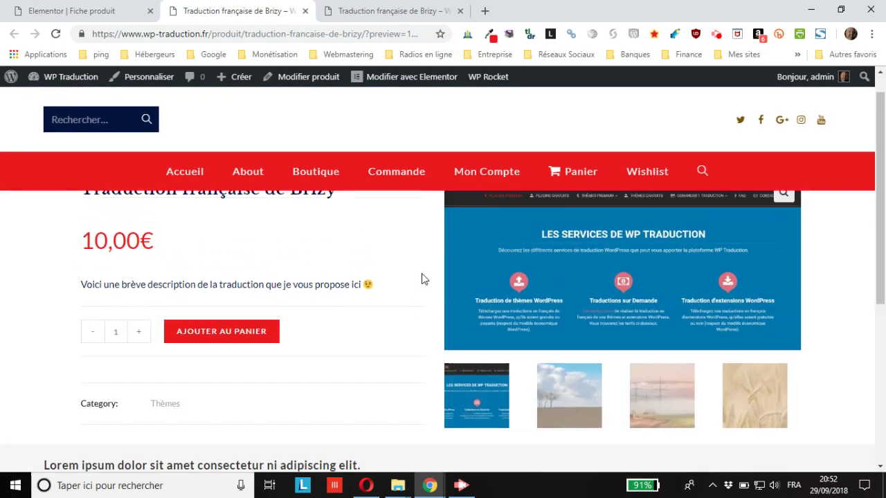
pyautogui.scroll(2, 419, 279)
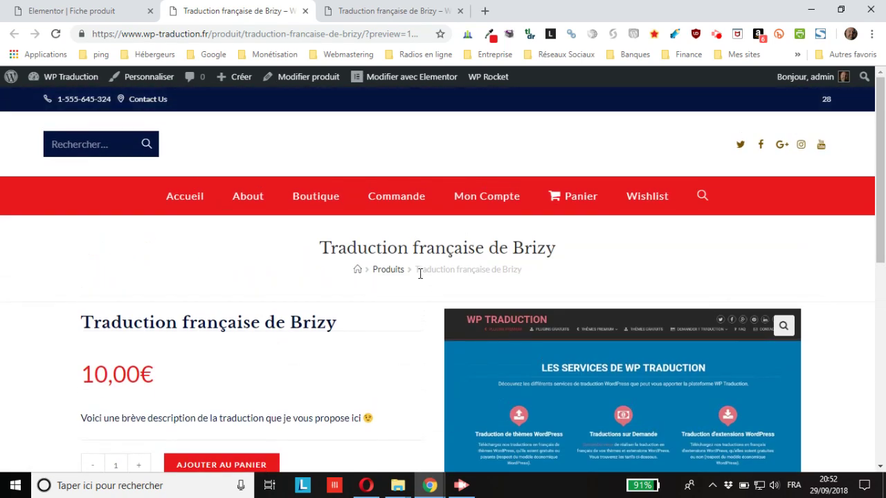
pyautogui.scroll(-3, 389, 287)
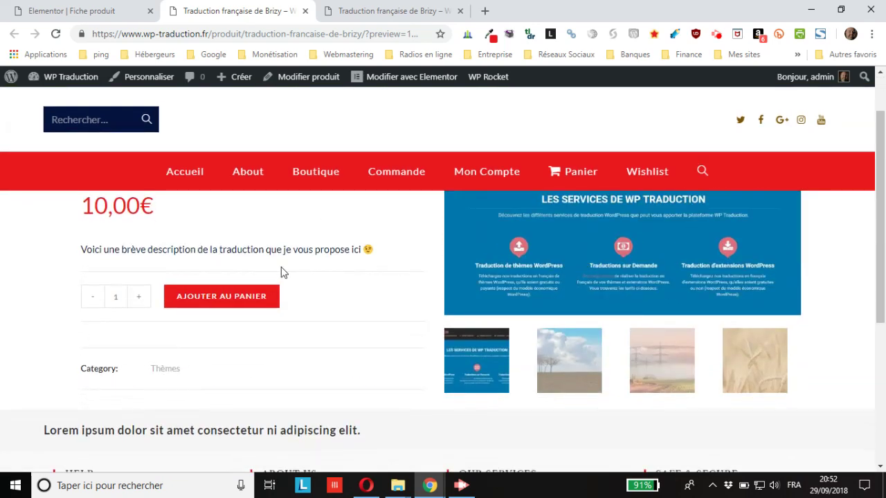
pyautogui.scroll(3, 490, 279)
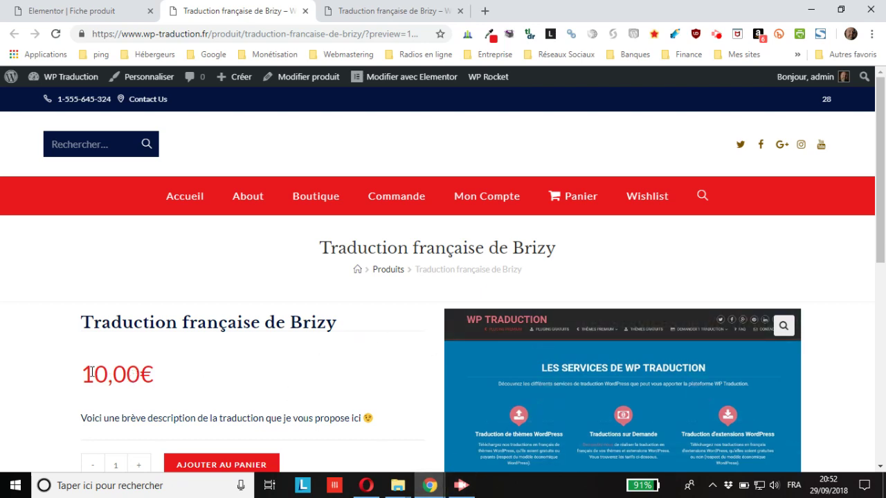
pyautogui.scroll(-3, 379, 195)
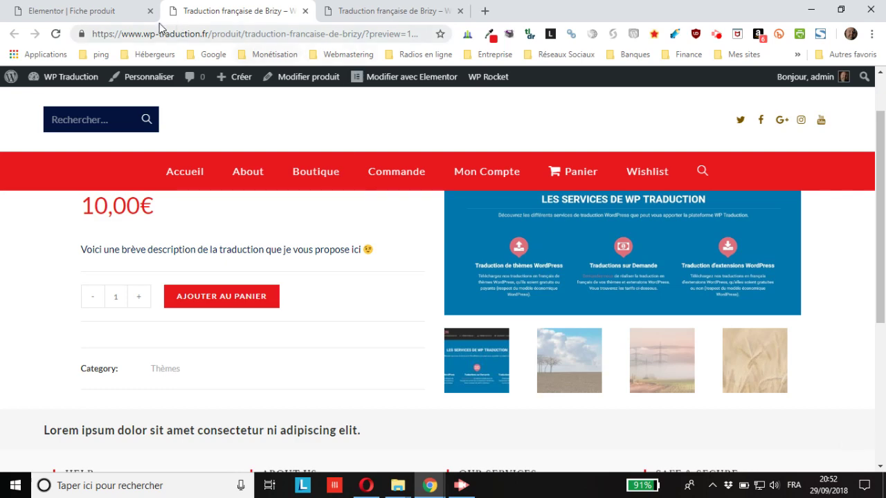
# - Return to the Elementor editor and align the Product Title widget to the right
pyautogui.click(117, 9)
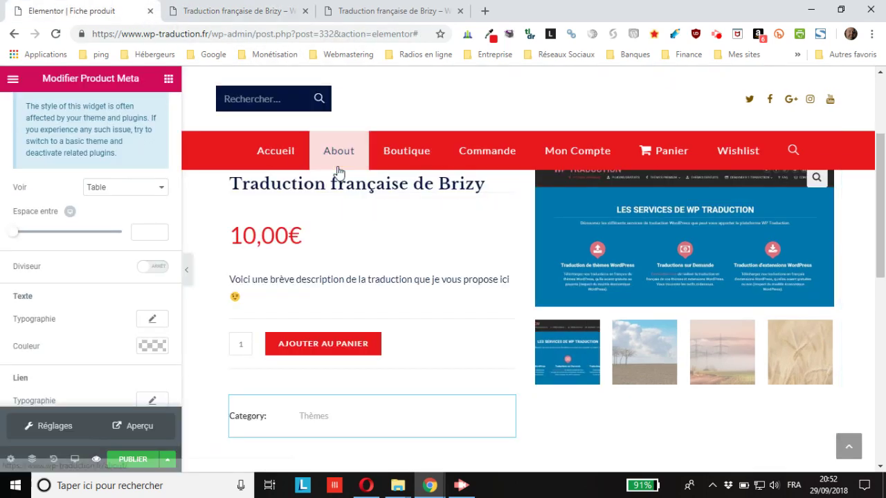
pyautogui.click(385, 185)
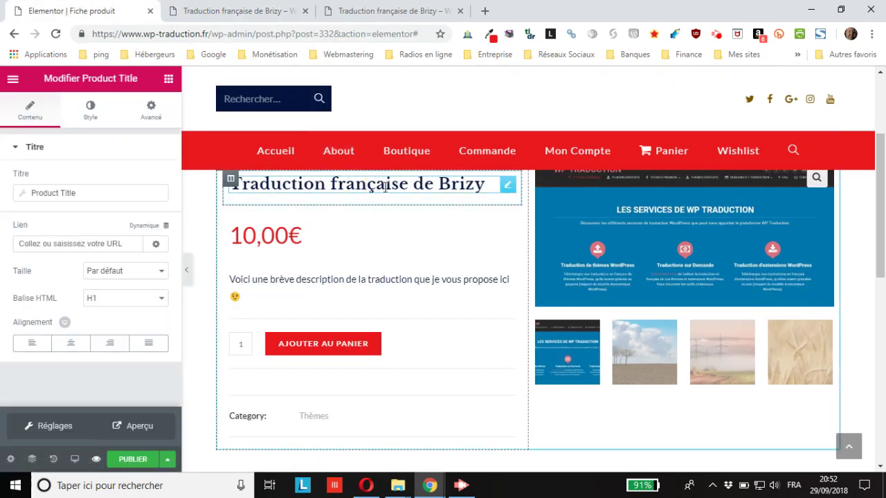
pyautogui.click(115, 348)
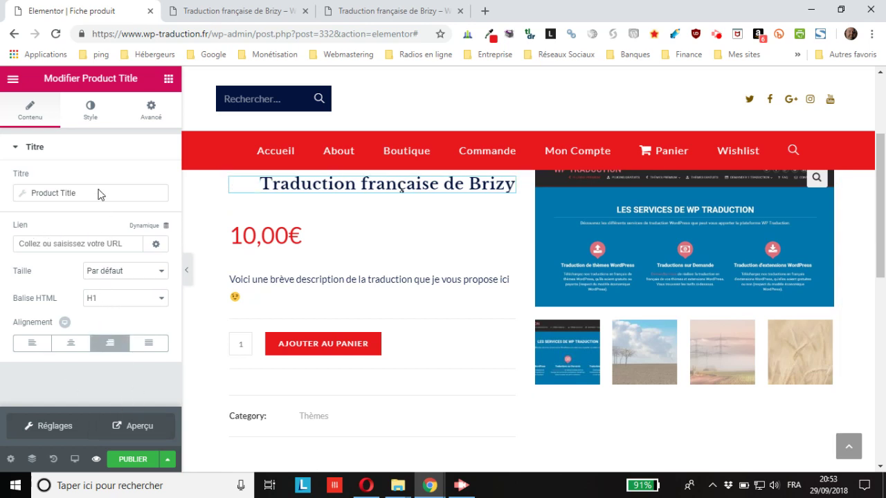
# - Try to copy the Product Title widget and paste its style onto the Product Price widget
pyautogui.rightClick(429, 181)
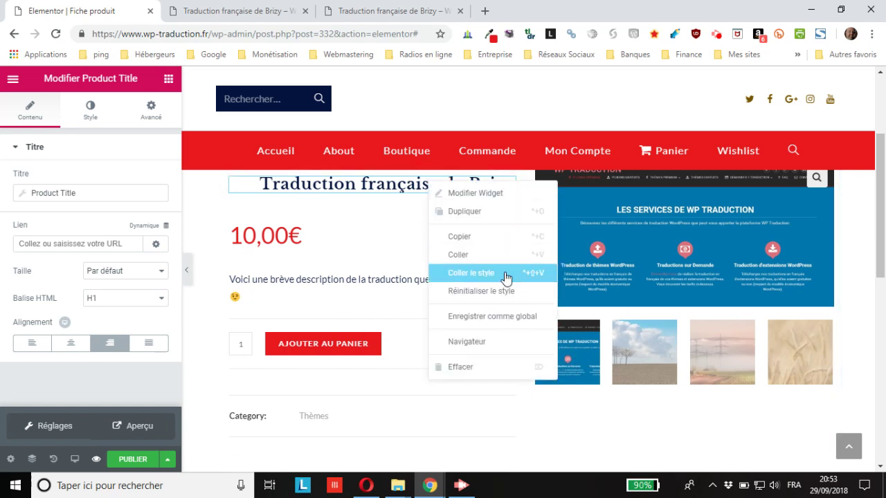
pyautogui.click(467, 239)
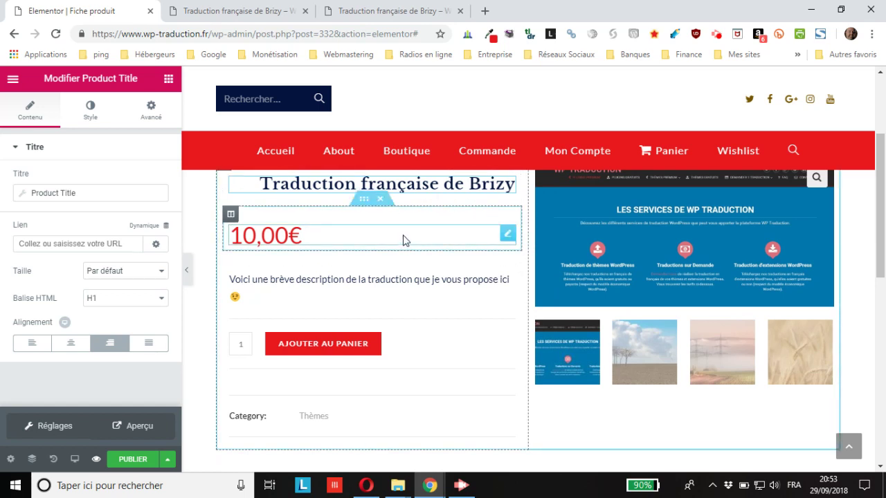
pyautogui.rightClick(340, 240)
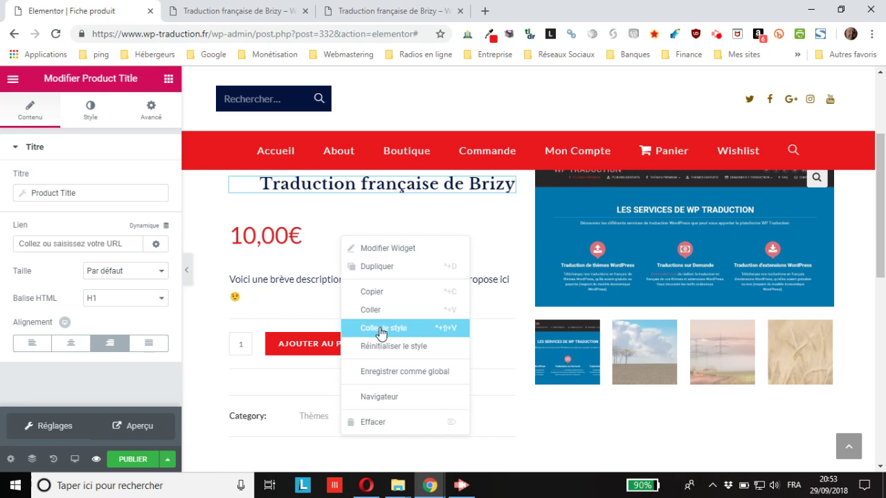
pyautogui.click(381, 333)
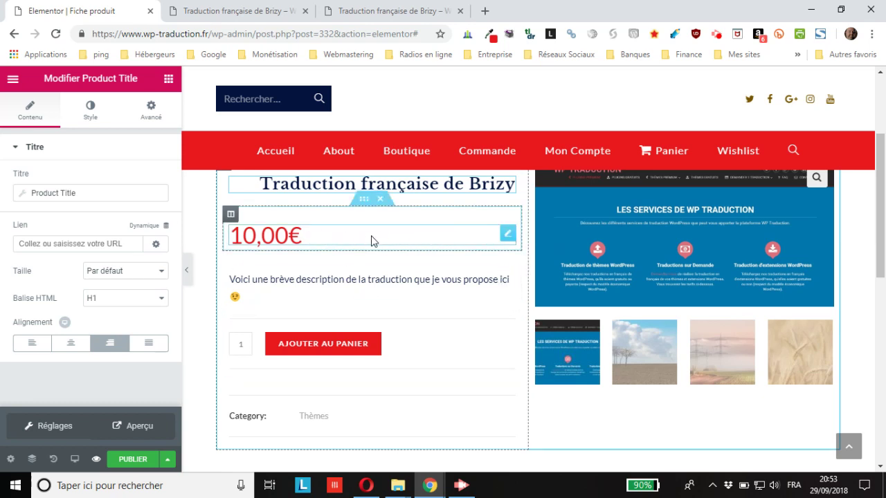
pyautogui.rightClick(447, 185)
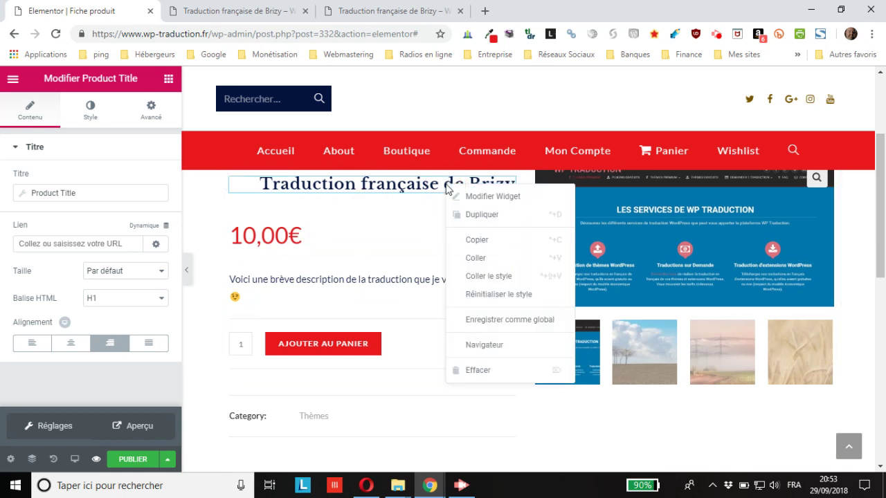
pyautogui.click(481, 256)
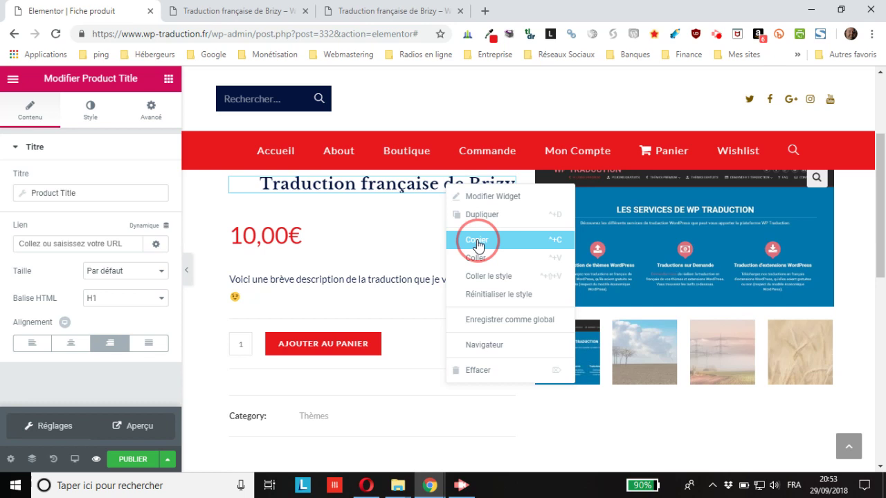
pyautogui.click(381, 238)
pyautogui.rightClick(381, 239)
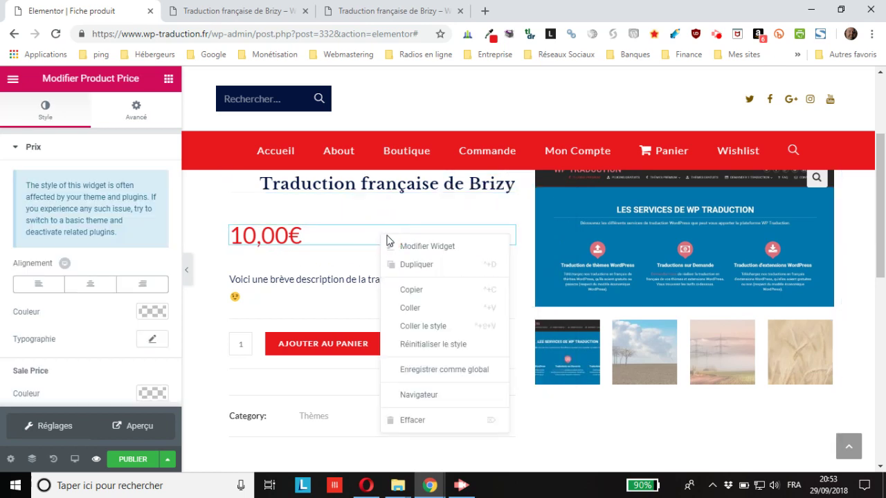
pyautogui.click(426, 330)
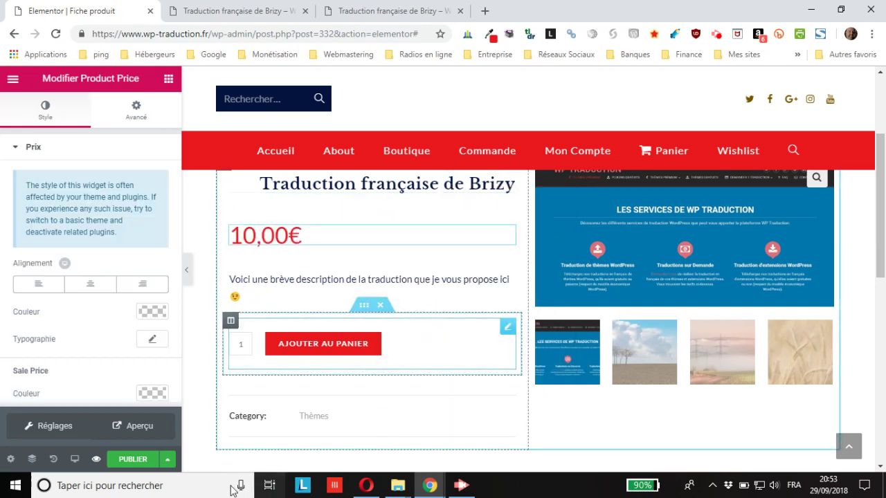
# - Save the template as a draft and check the title's alignment in the product page preview
pyautogui.click(167, 460)
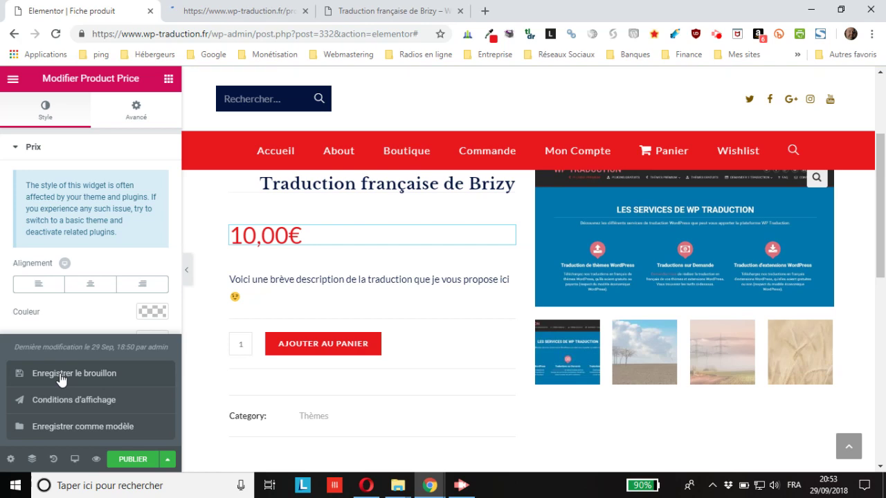
pyautogui.click(228, 10)
pyautogui.scroll(-1, 296, 200)
pyautogui.scroll(3, 290, 238)
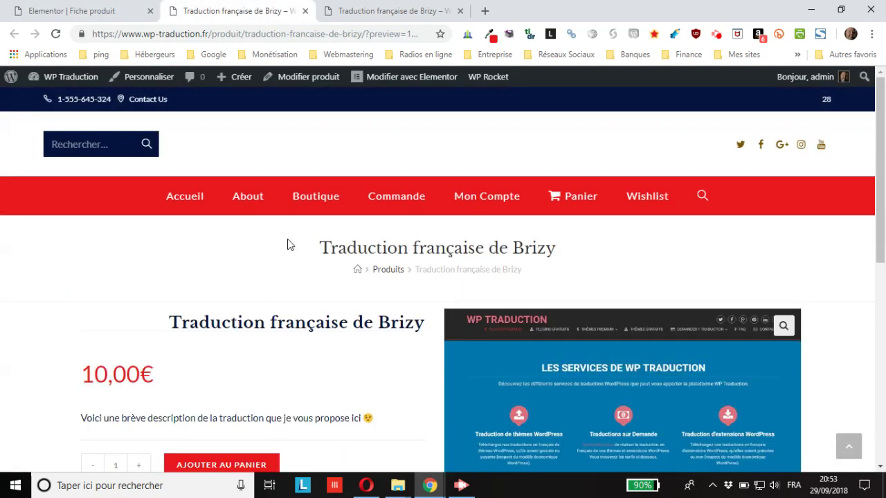
pyautogui.scroll(-3, 290, 246)
# - Align the Product Price, Short Description and Add To Cart widgets to the right in the editor
pyautogui.click(111, 12)
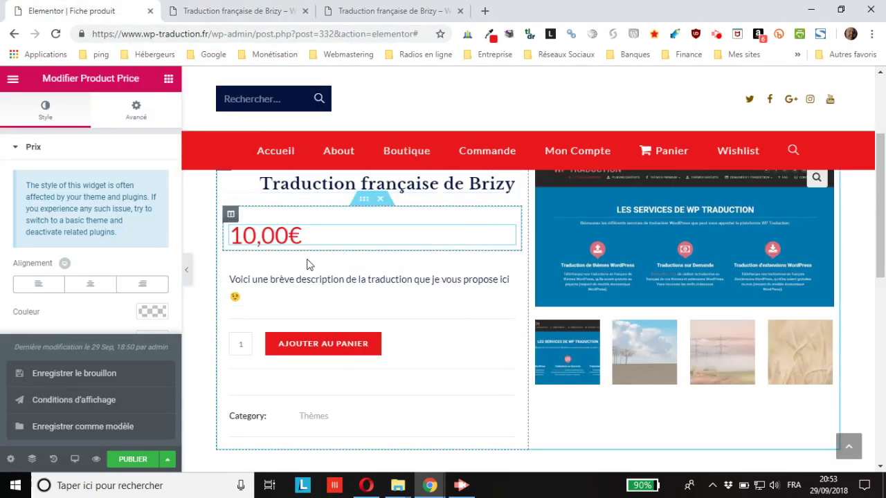
pyautogui.click(142, 284)
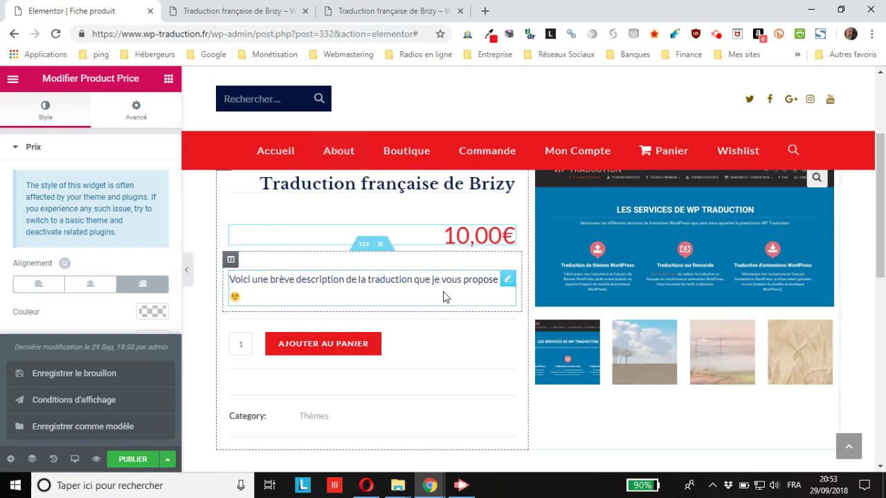
pyautogui.click(485, 278)
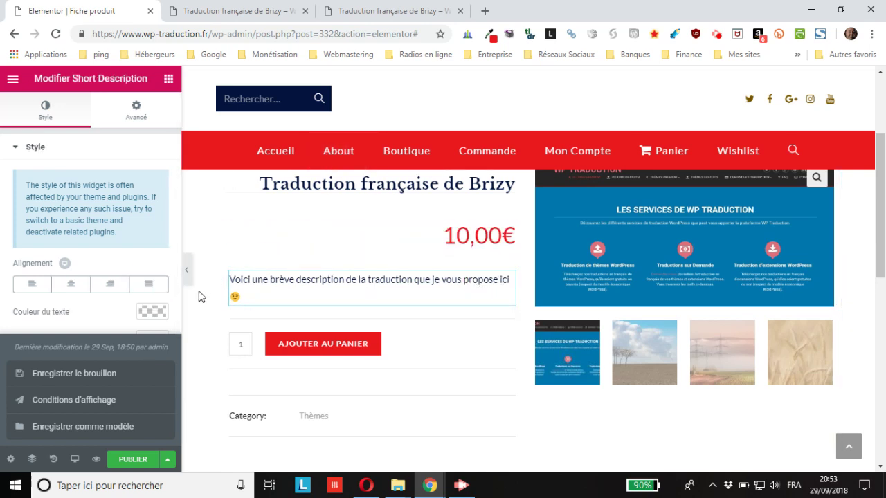
pyautogui.click(110, 284)
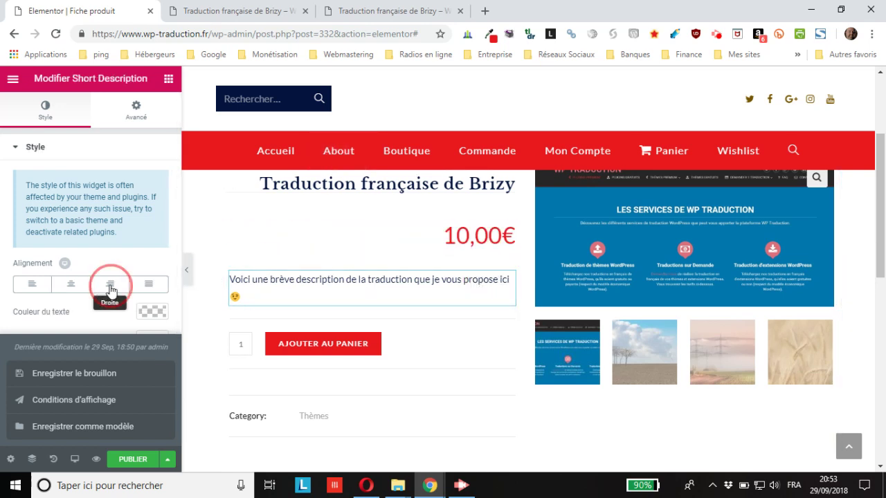
pyautogui.click(471, 347)
pyautogui.click(110, 284)
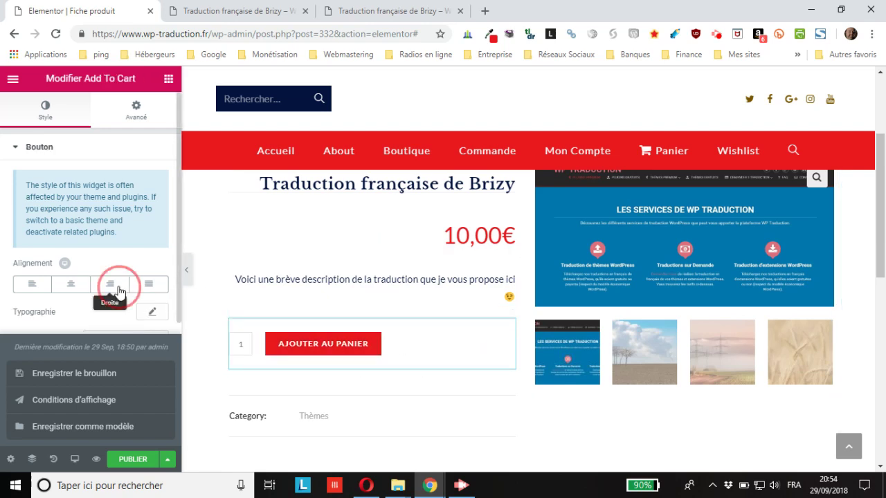
# - Select the Product Meta widget and look through its style and advanced settings for an alignment option
pyautogui.scroll(-2, 235, 283)
pyautogui.click(454, 292)
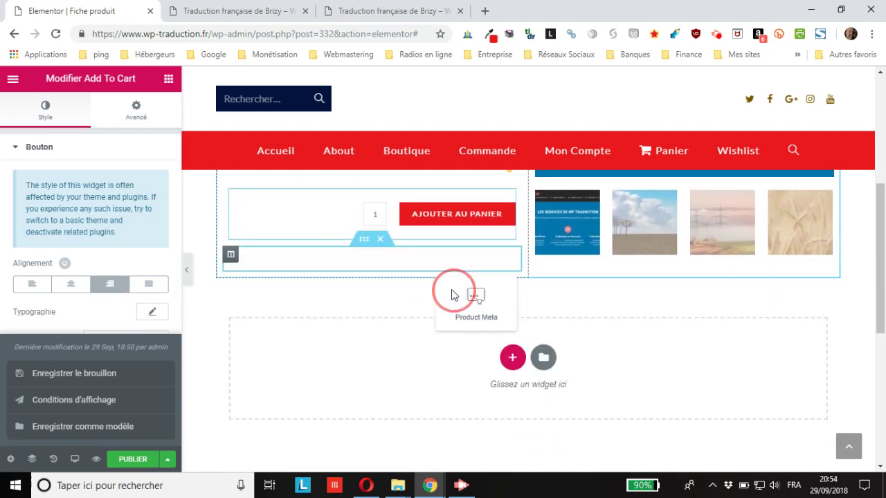
pyautogui.click(405, 289)
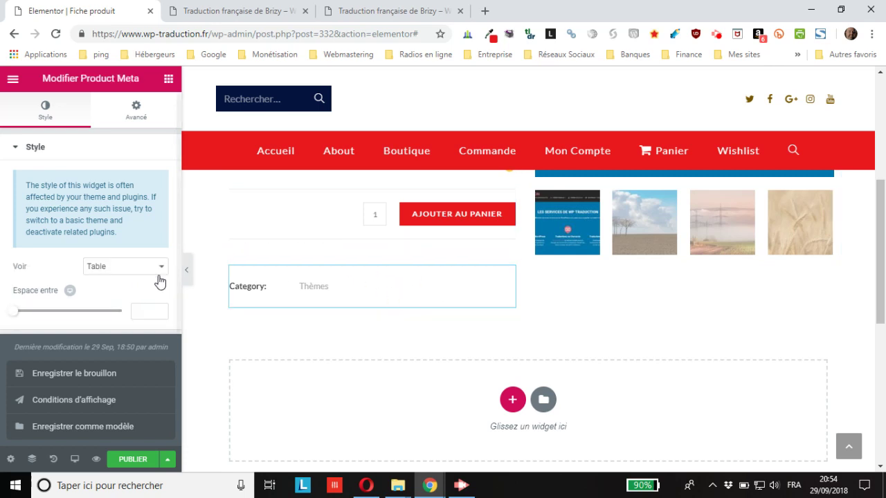
pyautogui.scroll(-2, 83, 298)
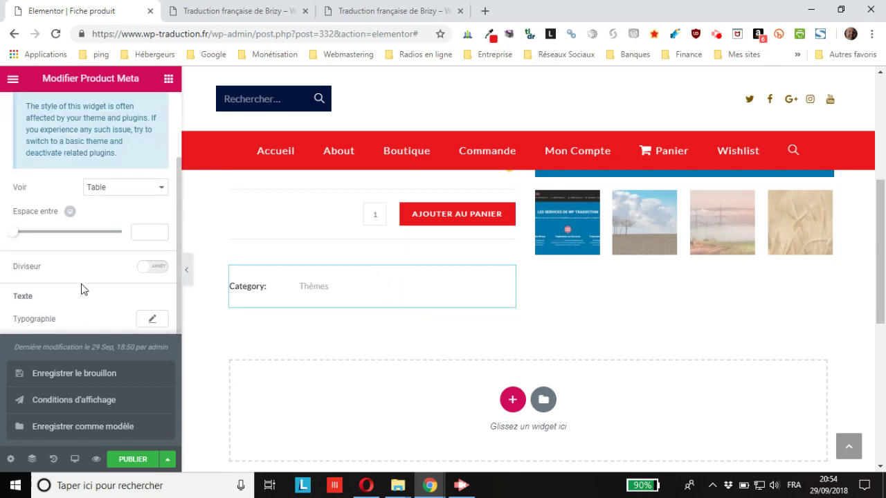
pyautogui.click(167, 459)
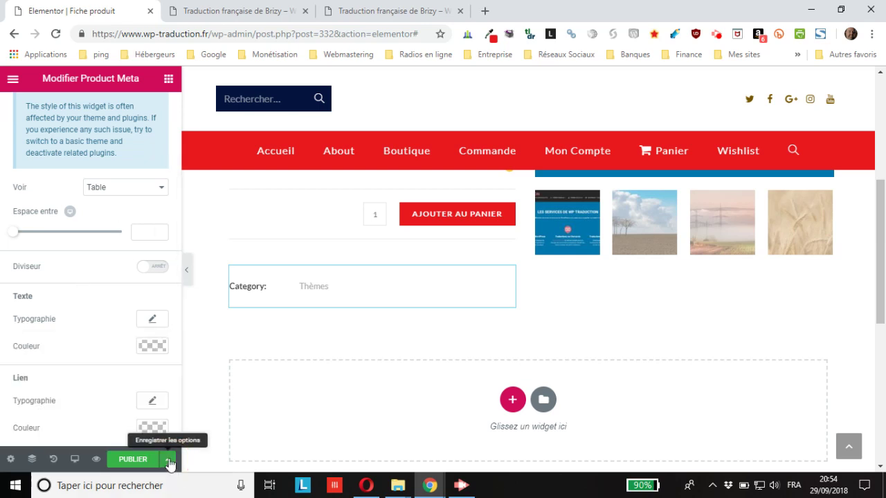
pyautogui.scroll(2, 64, 363)
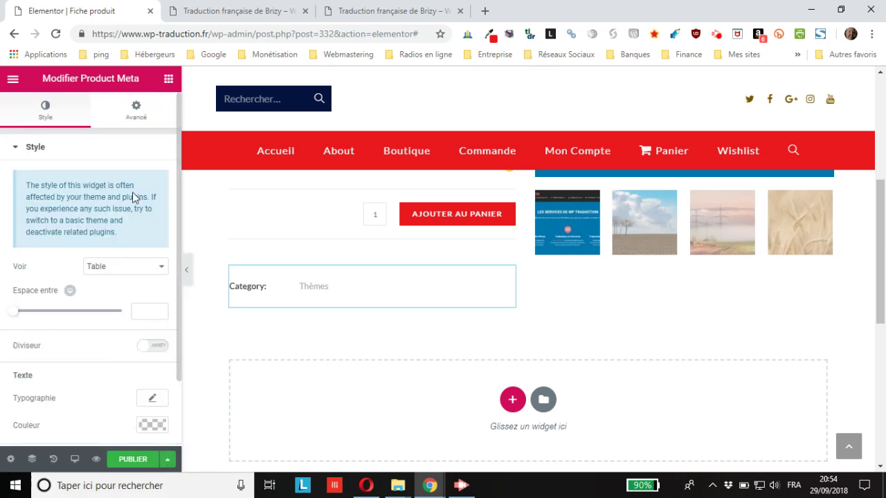
pyautogui.click(136, 110)
pyautogui.scroll(-3, 59, 237)
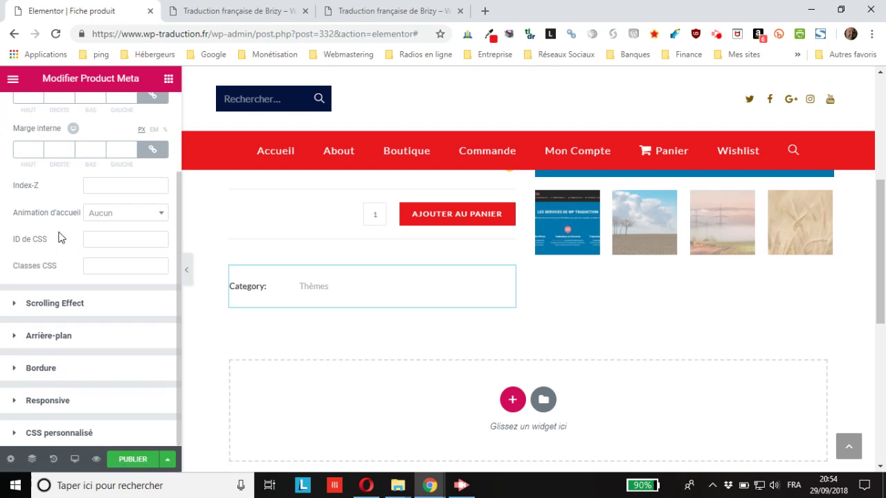
pyautogui.scroll(3, 59, 247)
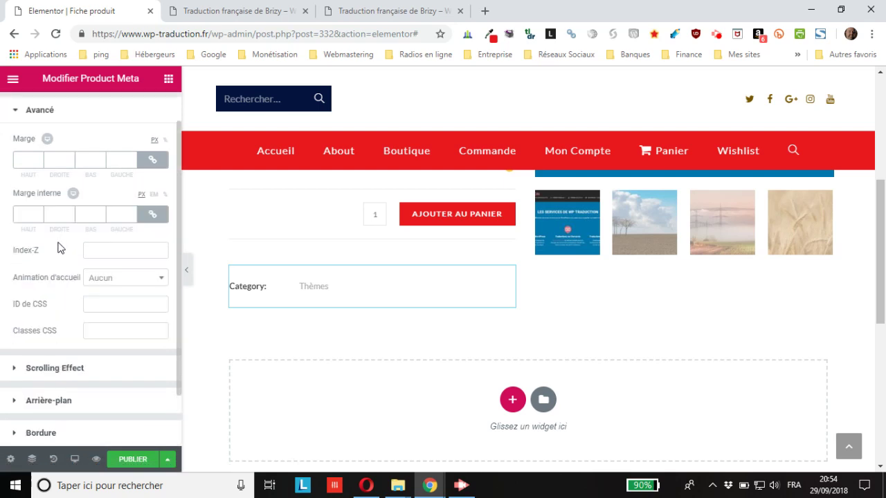
# - Save the template as a draft and check the widgets' right alignment in the product page preview
pyautogui.click(167, 460)
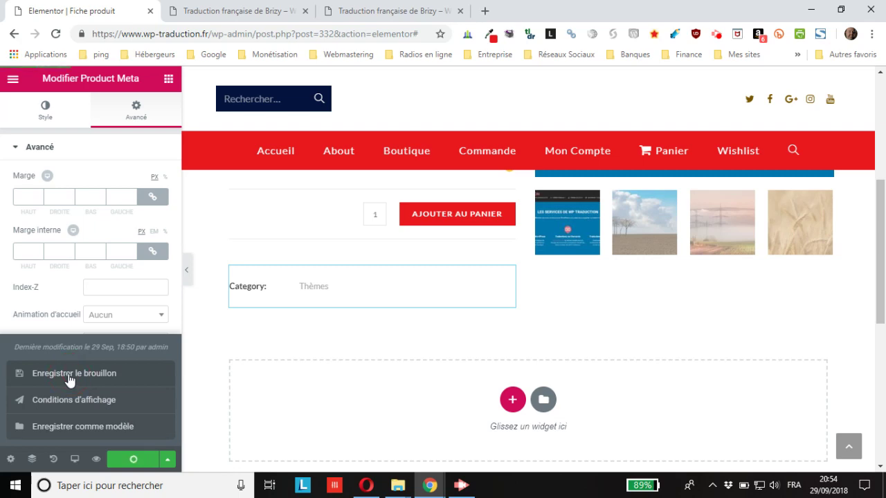
pyautogui.click(250, 16)
pyautogui.scroll(-2, 424, 210)
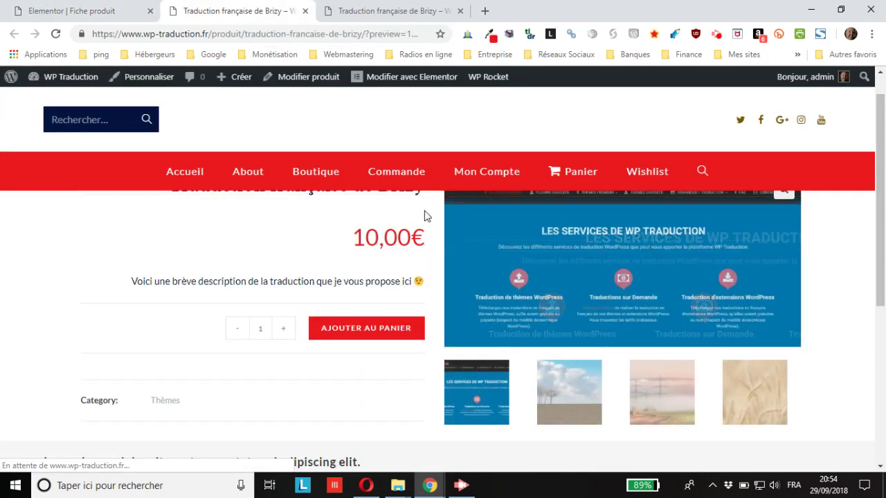
pyautogui.scroll(-2, 397, 295)
pyautogui.scroll(2, 398, 295)
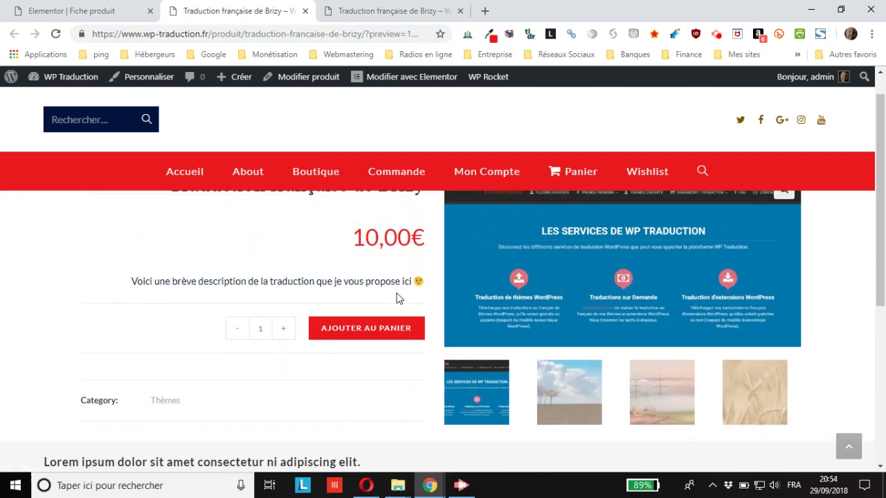
pyautogui.scroll(2, 400, 297)
pyautogui.scroll(-3, 399, 300)
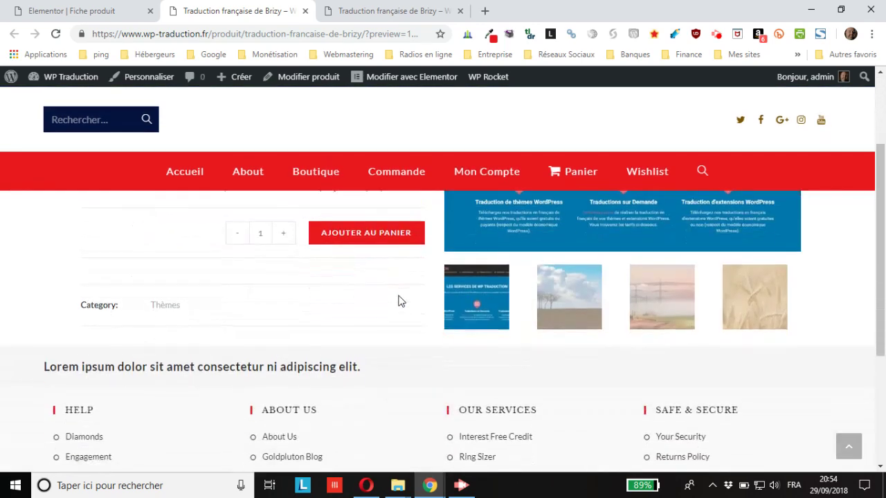
pyautogui.scroll(3, 399, 297)
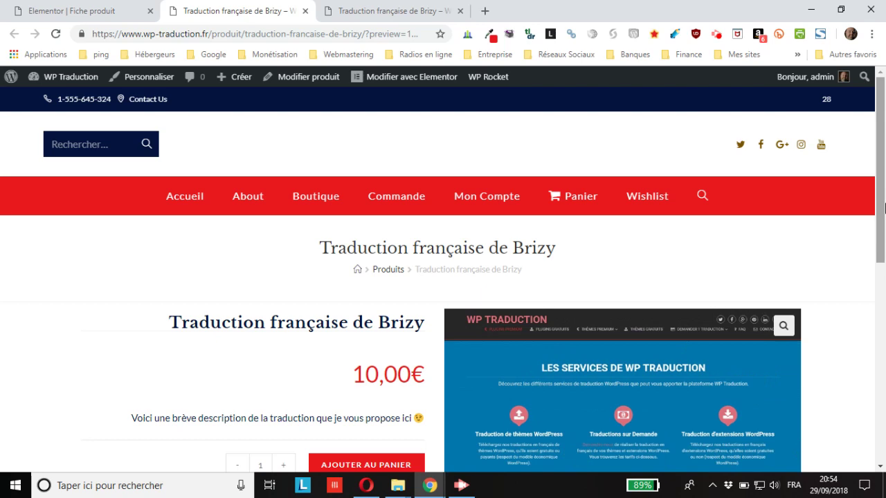
pyautogui.scroll(-3, 884, 209)
pyautogui.scroll(3, 885, 212)
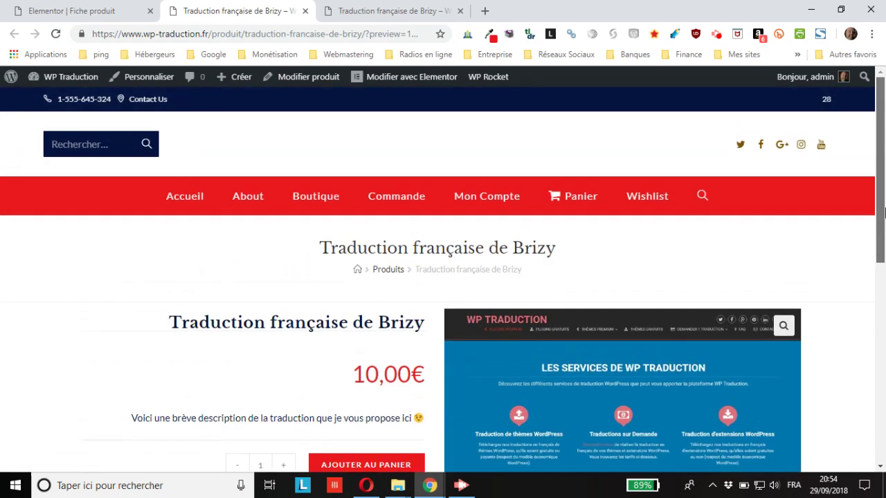
pyautogui.scroll(-2, 885, 213)
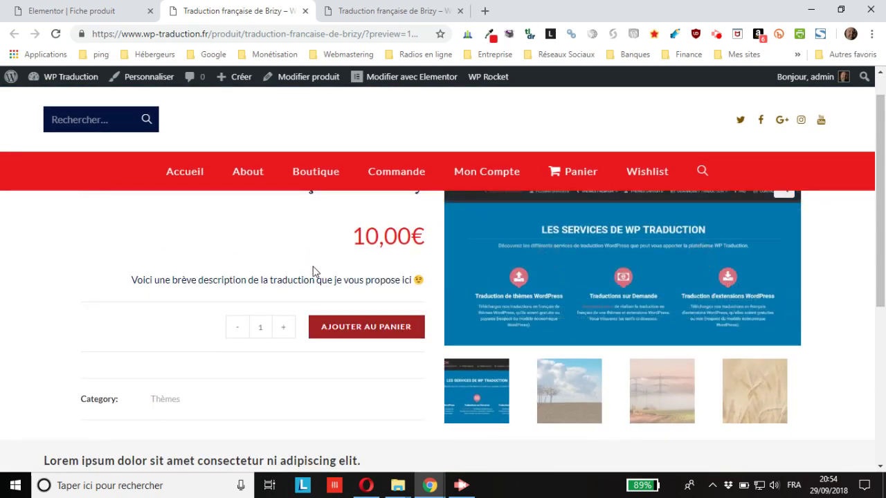
pyautogui.scroll(2, 408, 298)
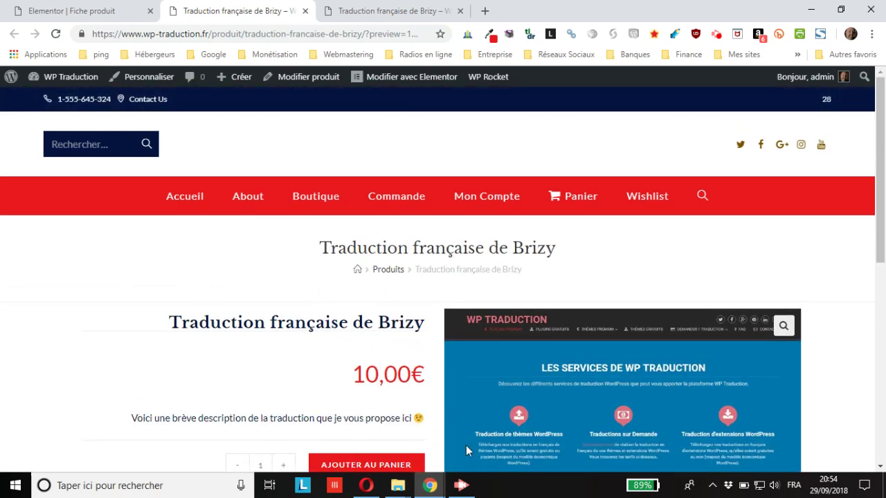
pyautogui.scroll(-3, 884, 190)
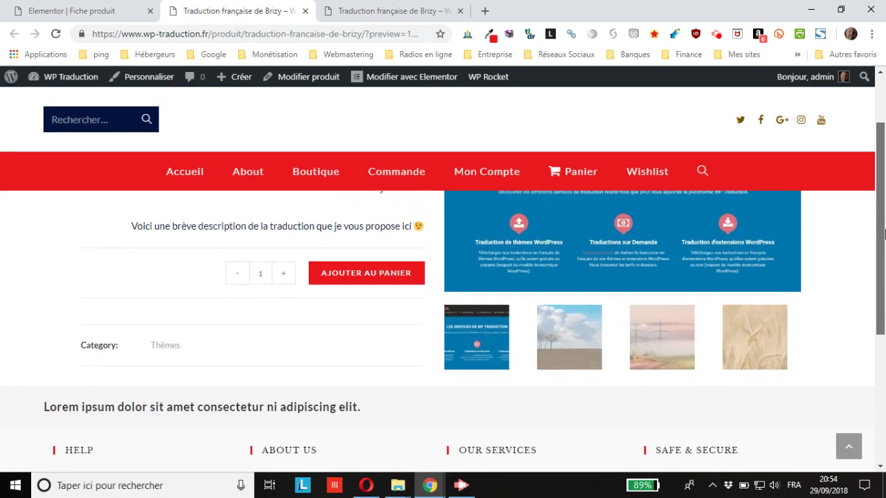
# - Examine the Description and Avis tabs below the product details on the original product page
pyautogui.click(352, 12)
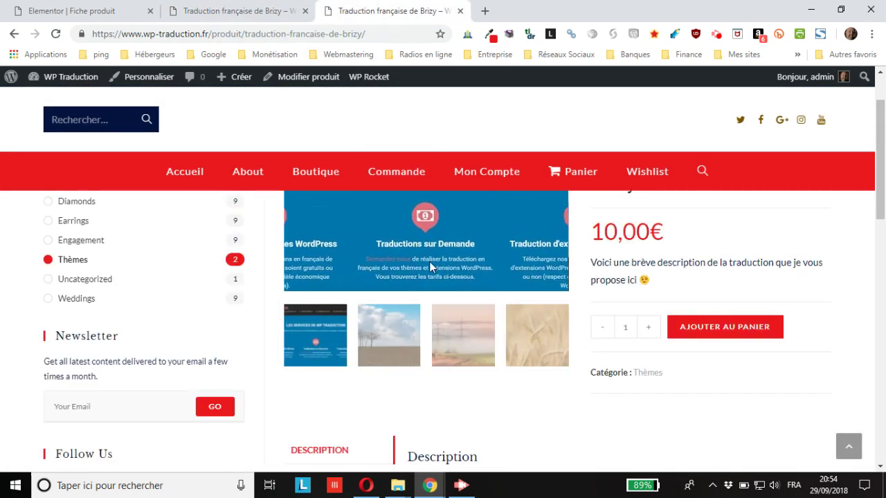
pyautogui.scroll(-2, 511, 296)
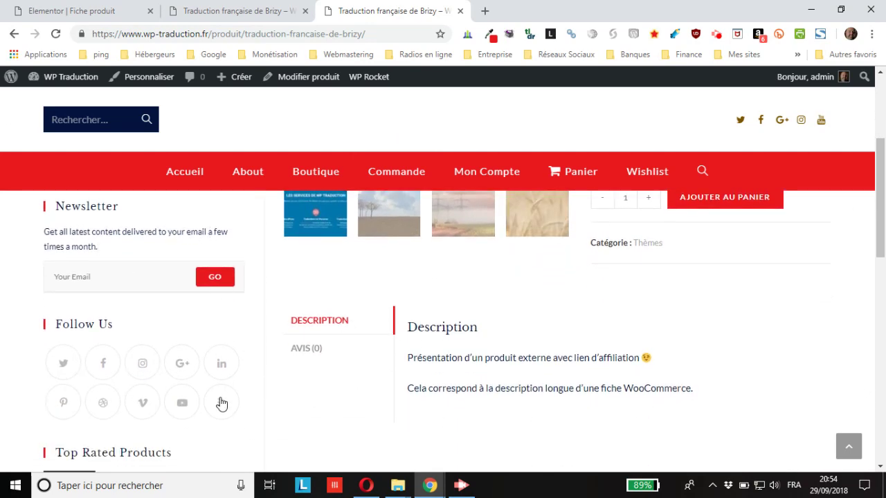
pyautogui.scroll(-1, 682, 320)
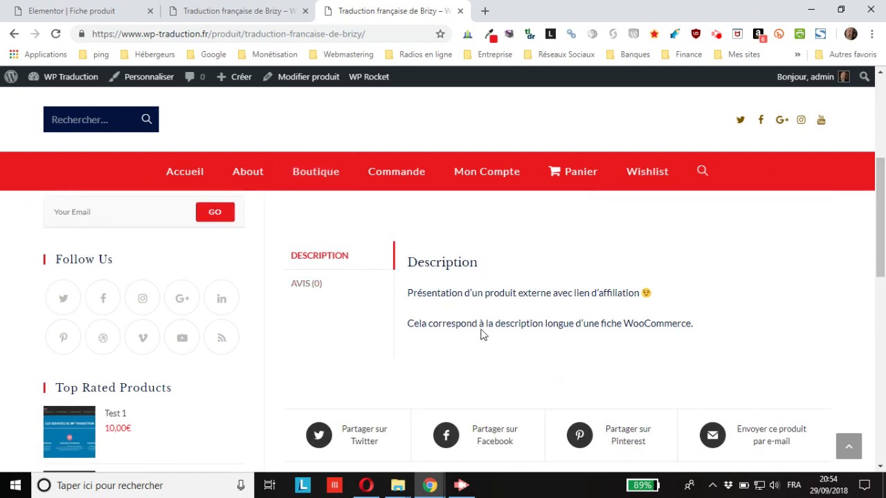
pyautogui.scroll(1, 494, 275)
pyautogui.scroll(-1, 494, 274)
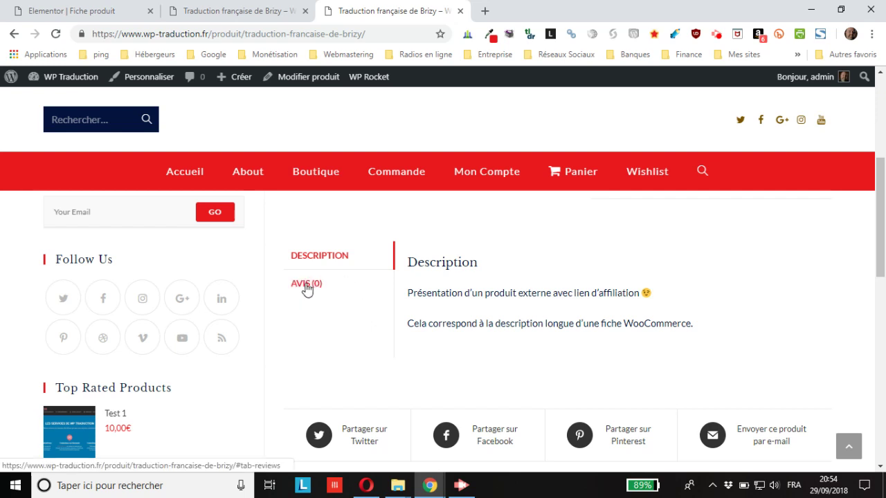
# - Return to the Elementor editor, add a single-column section below the product details and display the widget list
pyautogui.click(201, 13)
pyautogui.click(114, 11)
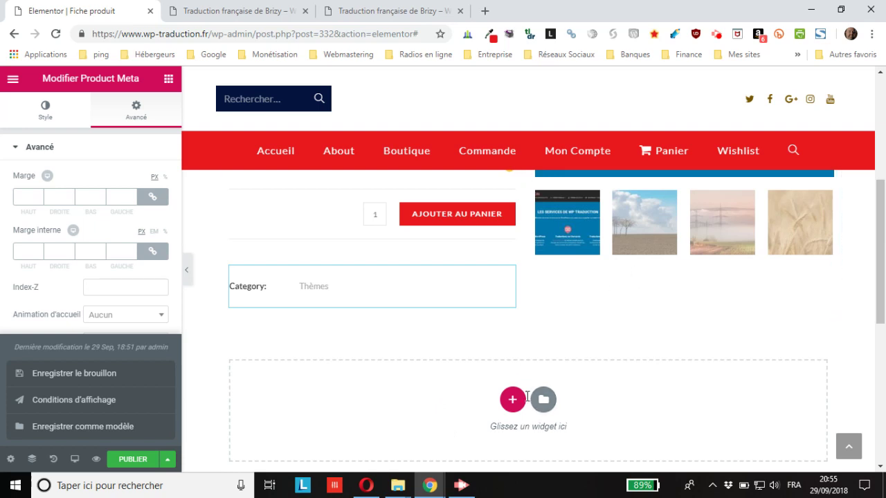
pyautogui.click(505, 401)
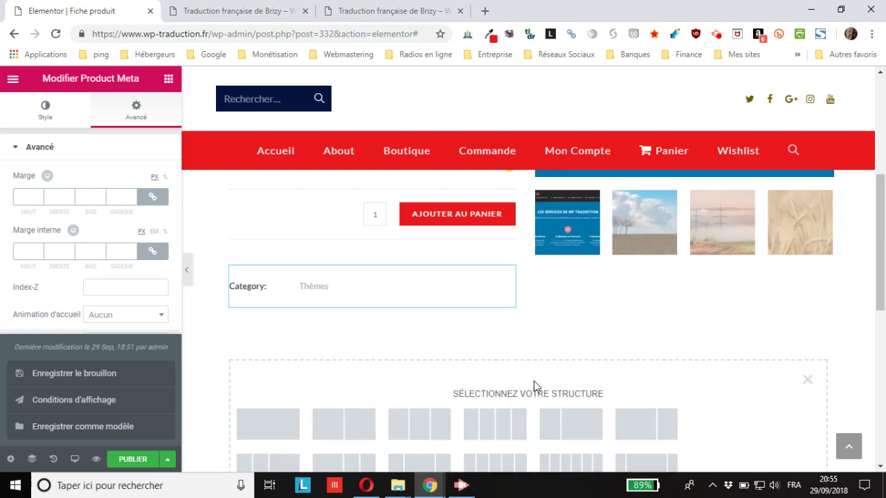
pyautogui.click(275, 422)
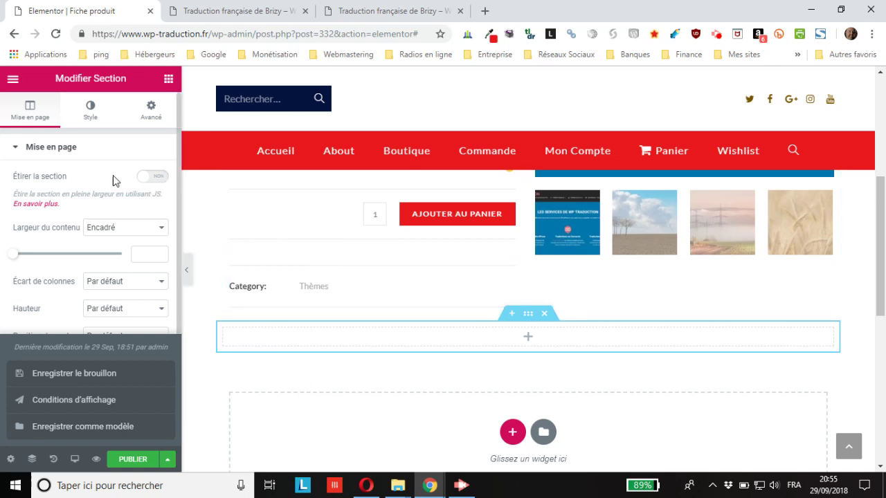
pyautogui.click(168, 81)
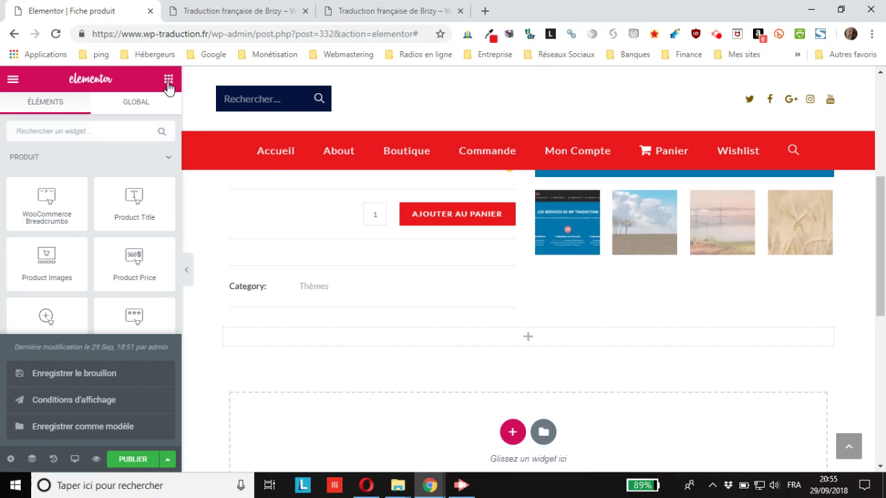
pyautogui.click(167, 459)
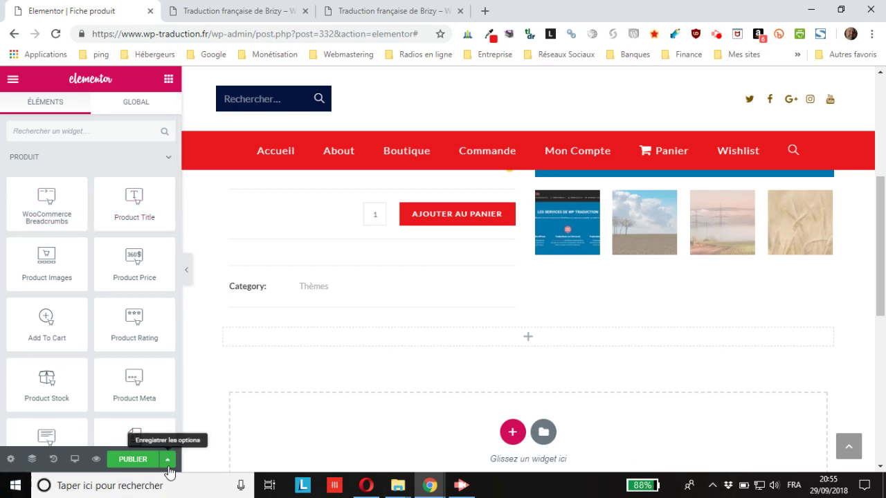
pyautogui.click(461, 486)
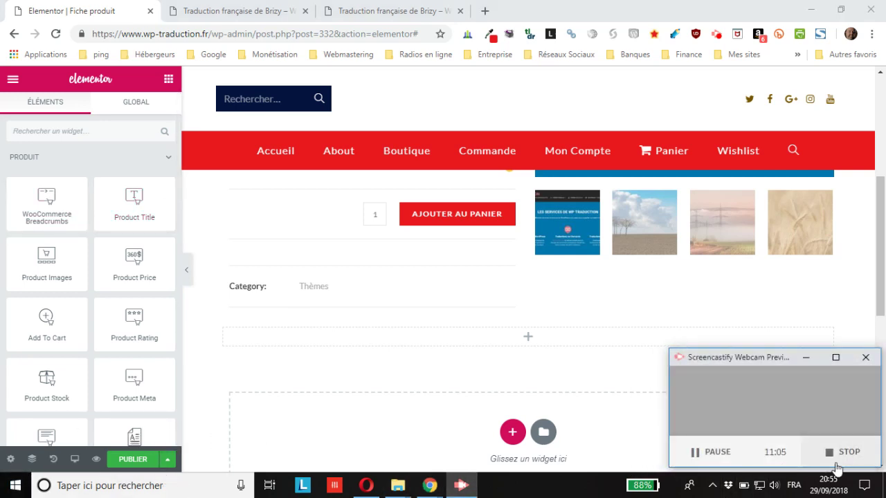
pyautogui.click(808, 357)
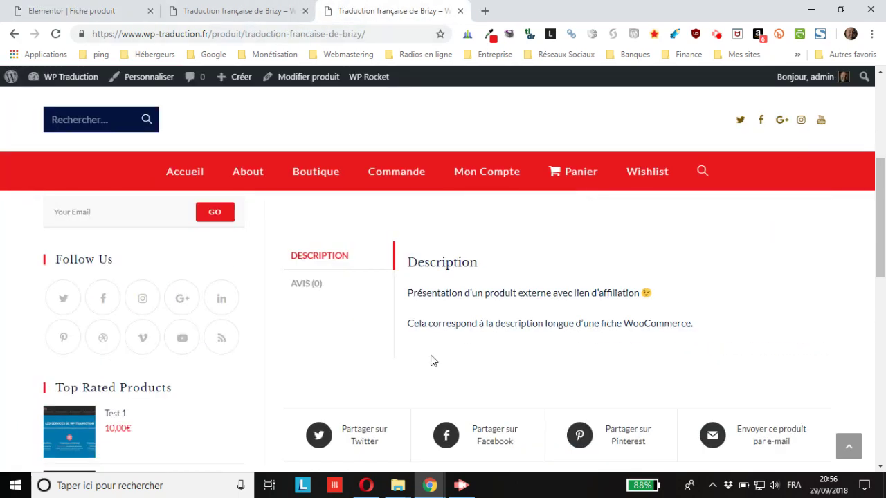
# - Compare with the original product page's tabs, and add the Product Data Tabs widget to the empty single-column section in the template
pyautogui.scroll(1, 429, 350)
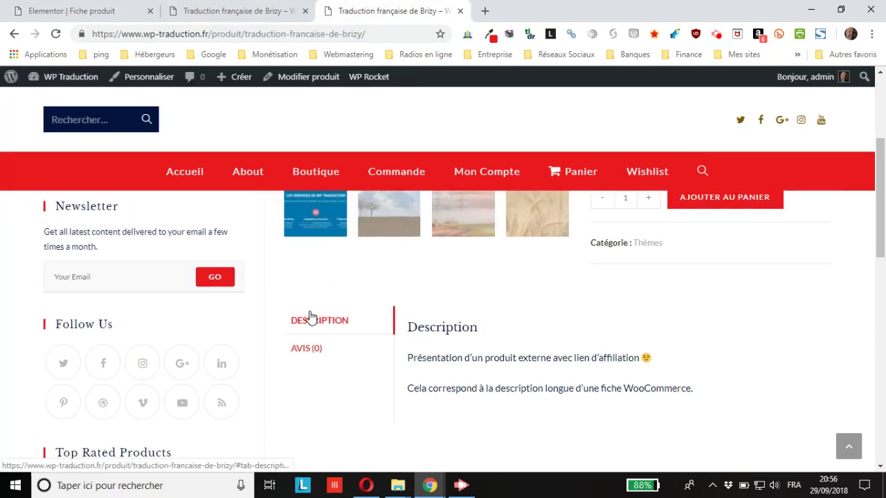
pyautogui.click(100, 12)
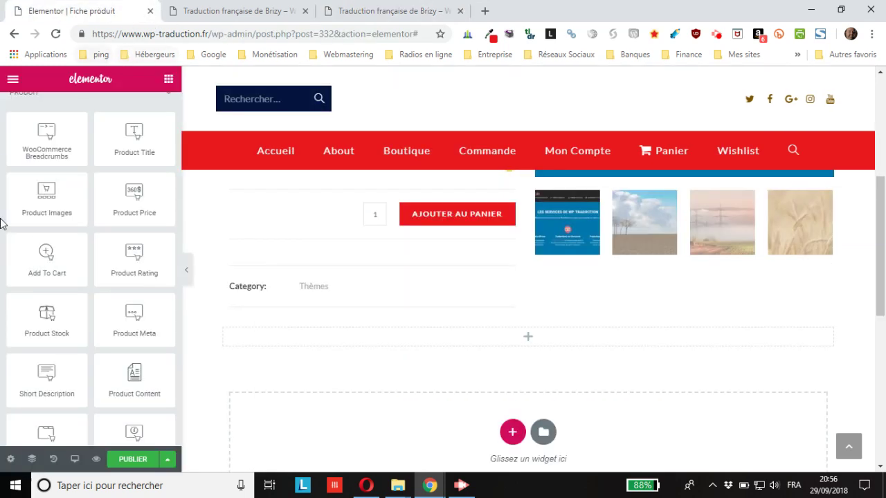
pyautogui.scroll(-2, 43, 287)
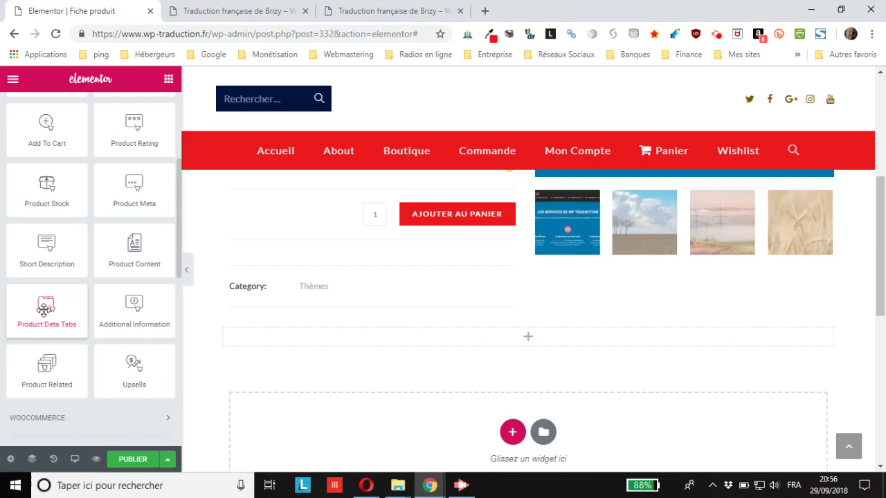
pyautogui.moveTo(43, 310); pyautogui.dragTo(531, 347)
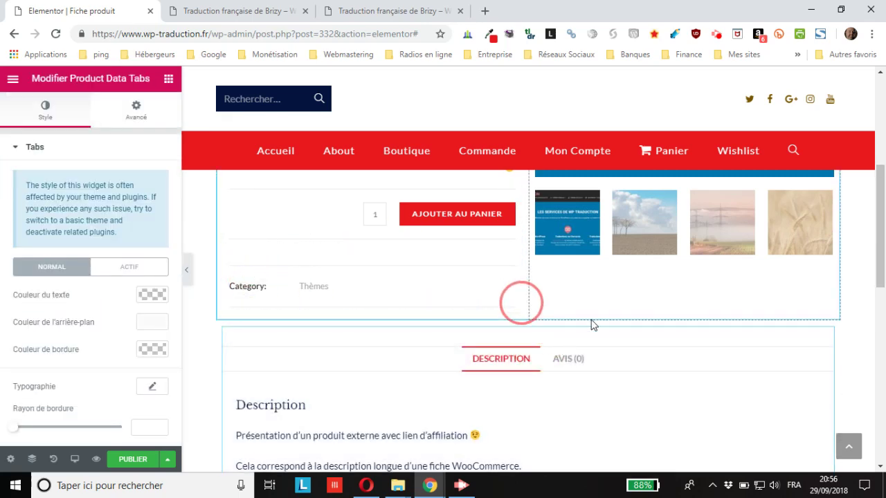
# - Look through the Tabs and Panel style settings of the Product Data Tabs widget
pyautogui.scroll(-1, 591, 336)
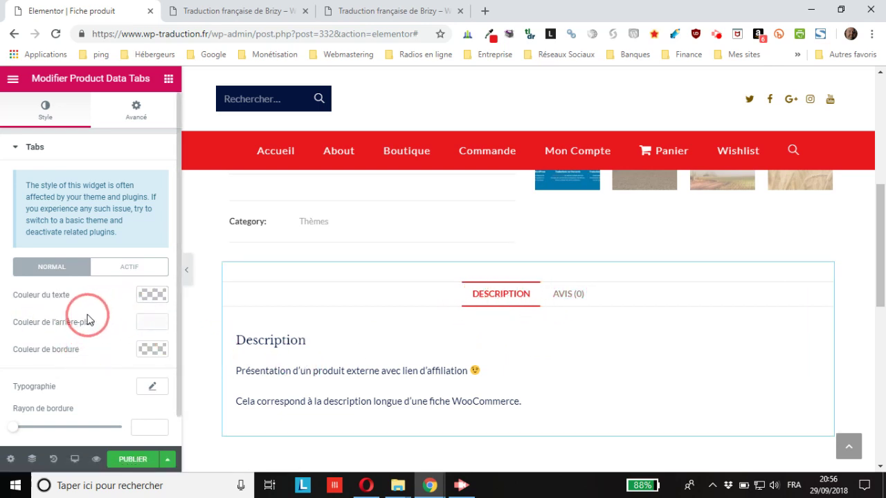
pyautogui.scroll(-1, 123, 328)
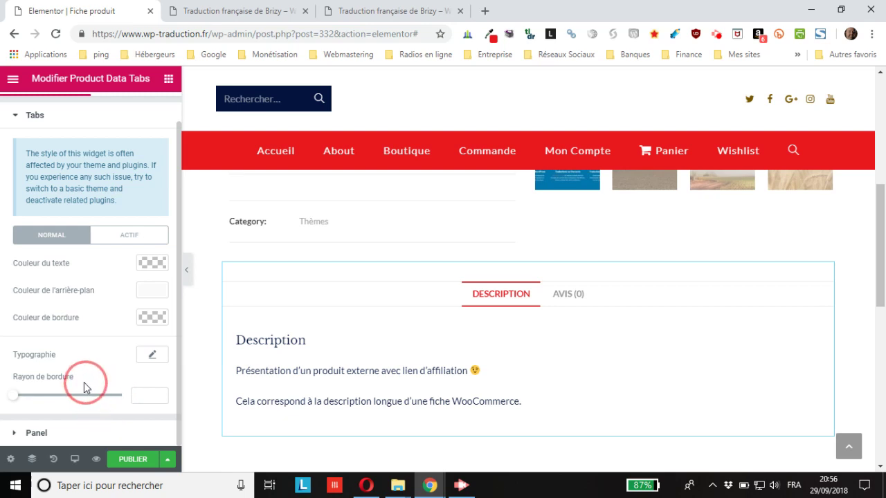
pyautogui.click(84, 436)
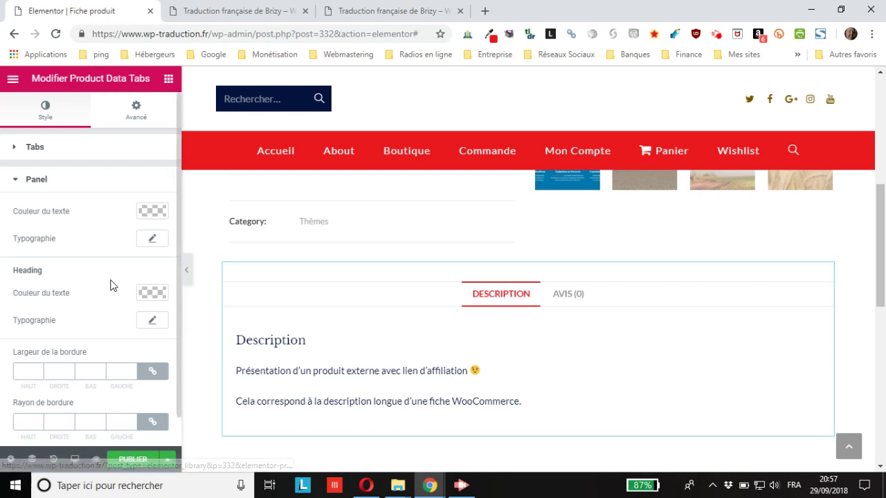
pyautogui.scroll(-1, 80, 291)
pyautogui.scroll(1, 45, 339)
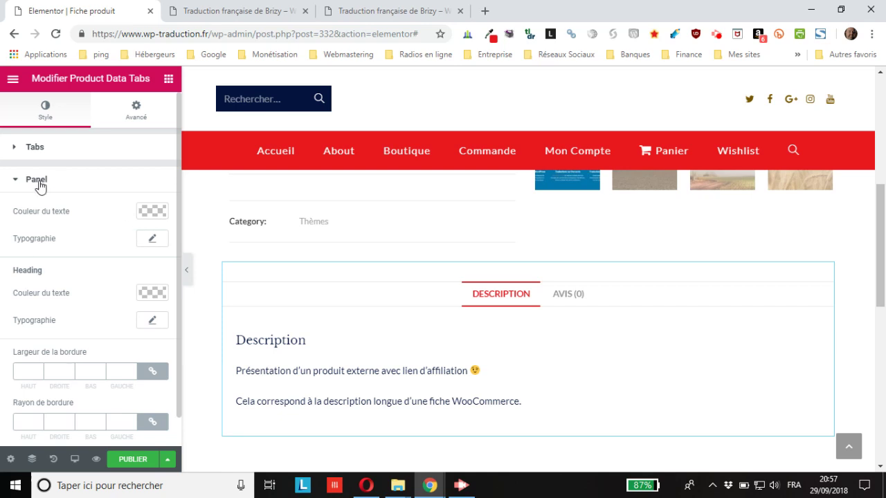
# - Compare the Description and Avis tabs on the original product page with those of the Product Data Tabs widget in the Elementor editor
pyautogui.click(374, 9)
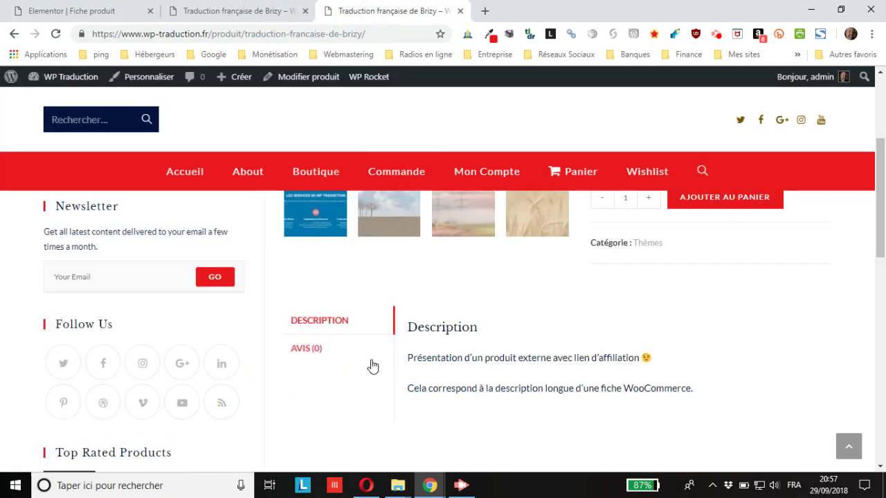
pyautogui.click(318, 350)
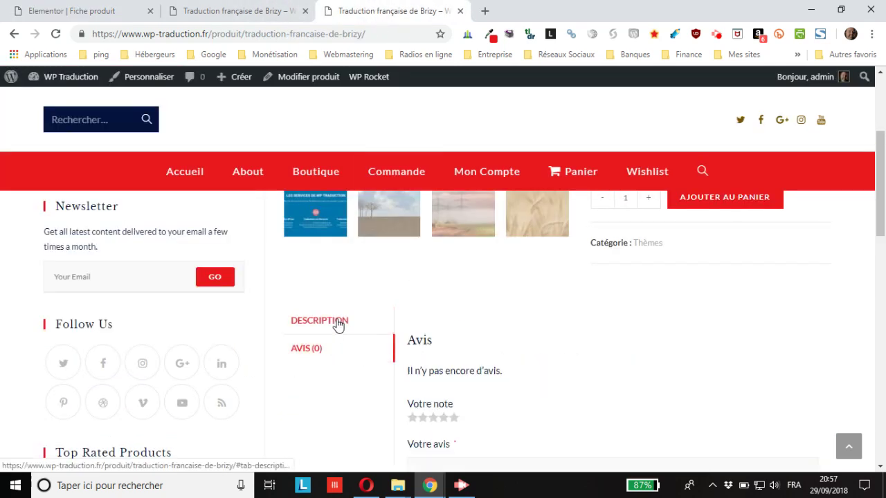
pyautogui.click(326, 325)
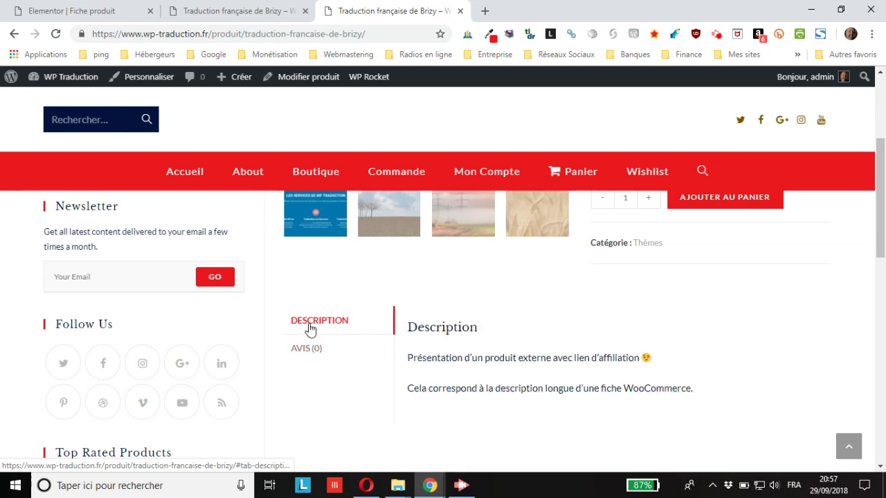
pyautogui.click(58, 11)
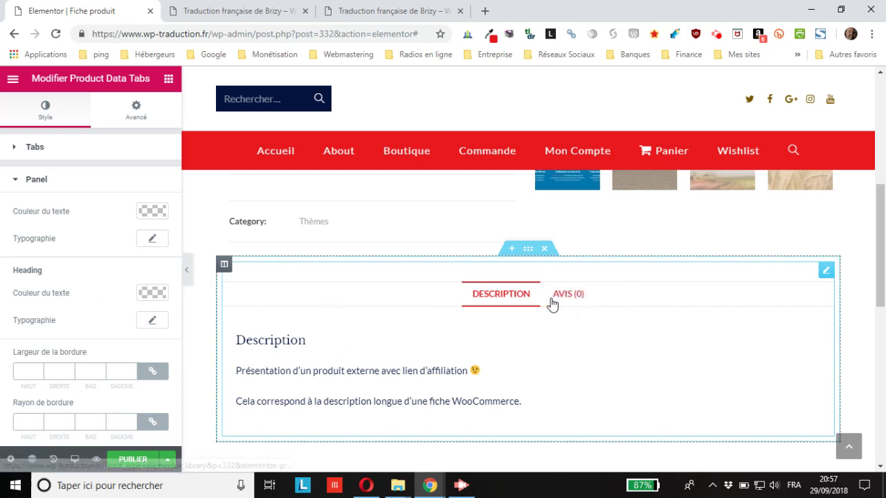
pyautogui.click(575, 301)
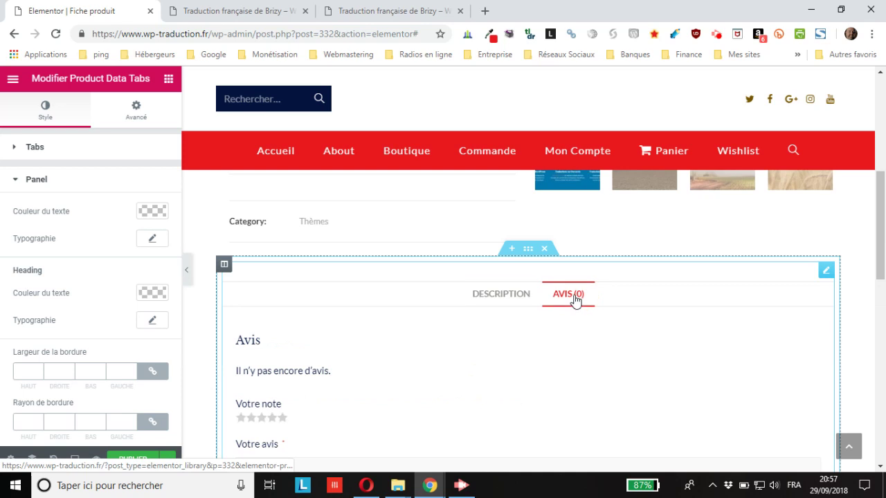
pyautogui.click(497, 293)
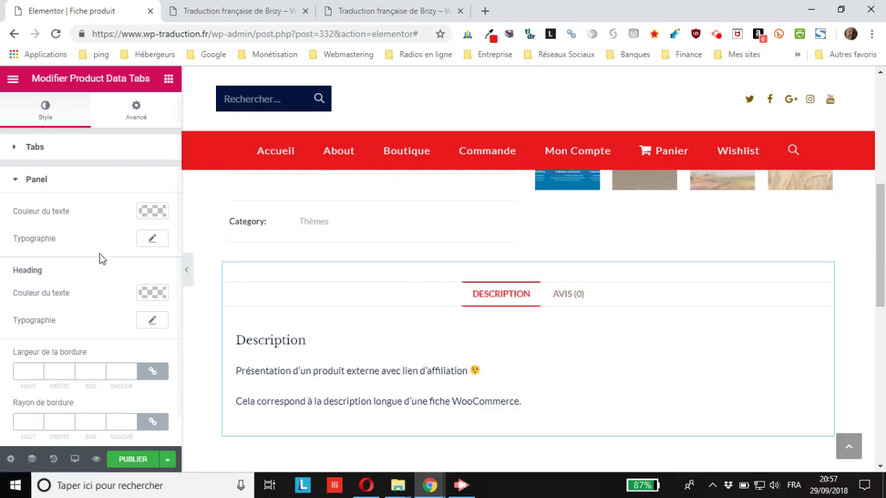
# - Collapse the Panel style settings of the Product Data Tabs widget and look through its advanced settings
pyautogui.click(25, 187)
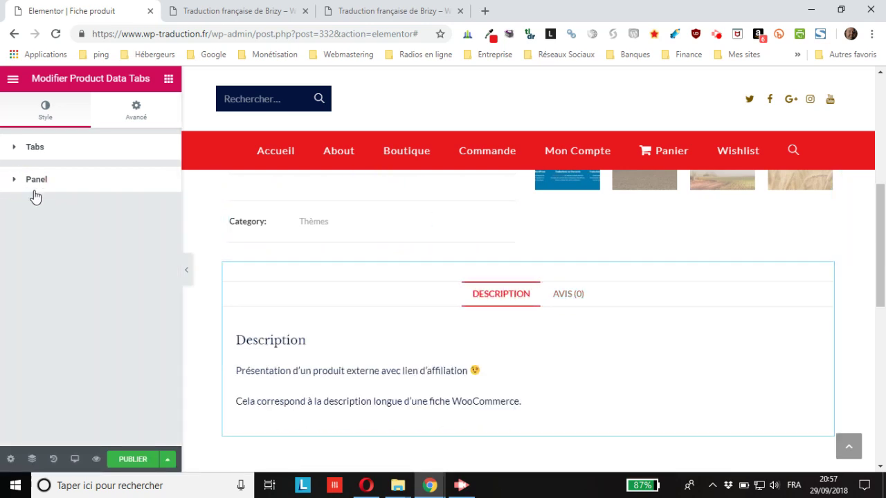
pyautogui.click(40, 153)
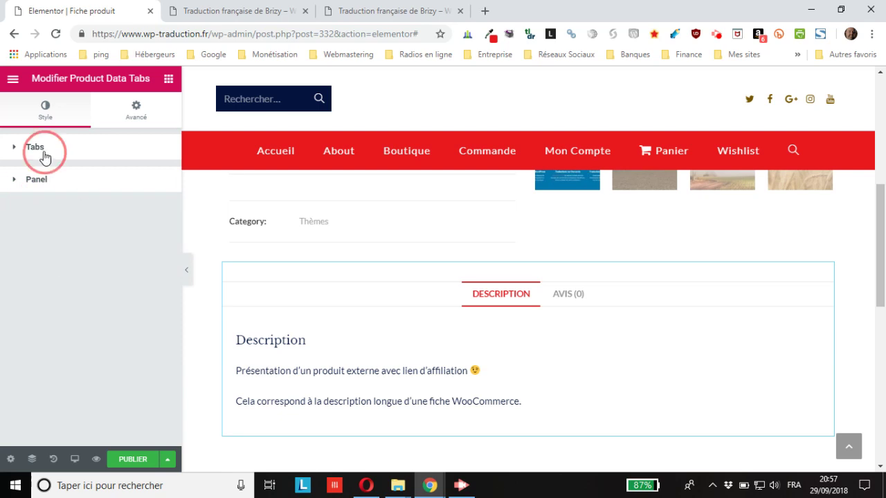
pyautogui.click(136, 111)
pyautogui.scroll(-2, 131, 229)
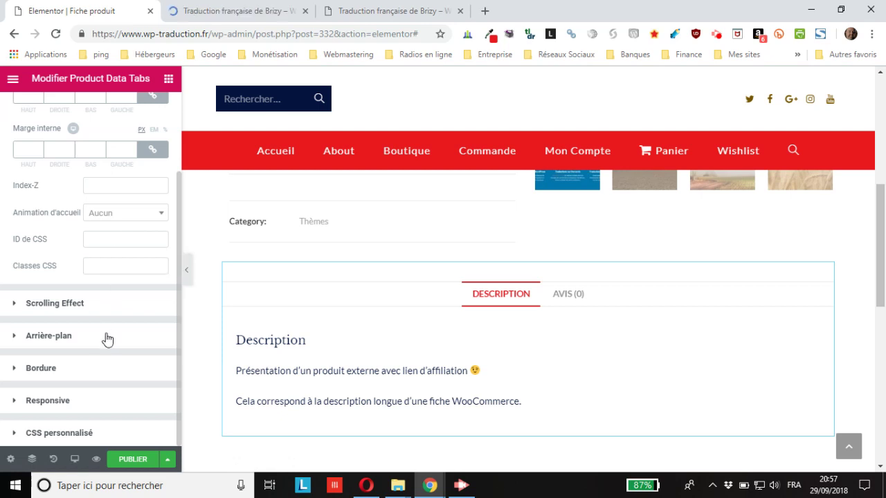
pyautogui.scroll(2, 81, 415)
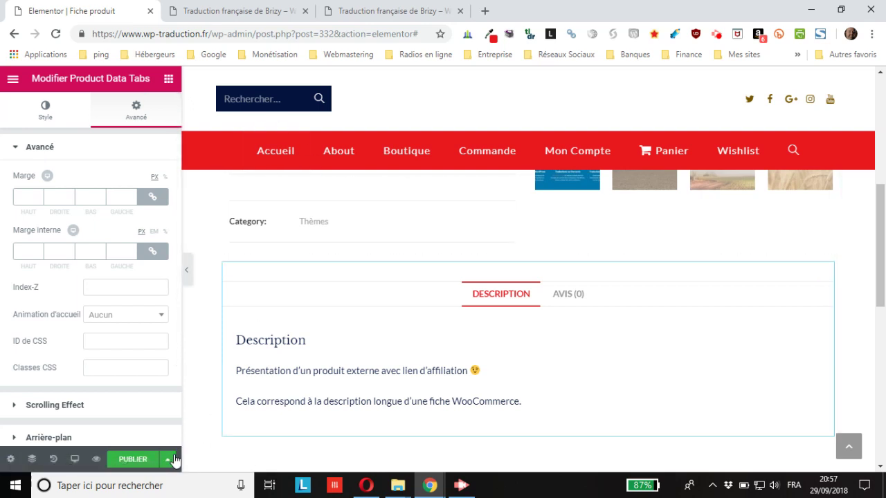
# - Preview the product template in a browser tab, close the duplicate product tab, and examine the page from the title to the data tabs
pyautogui.click(167, 459)
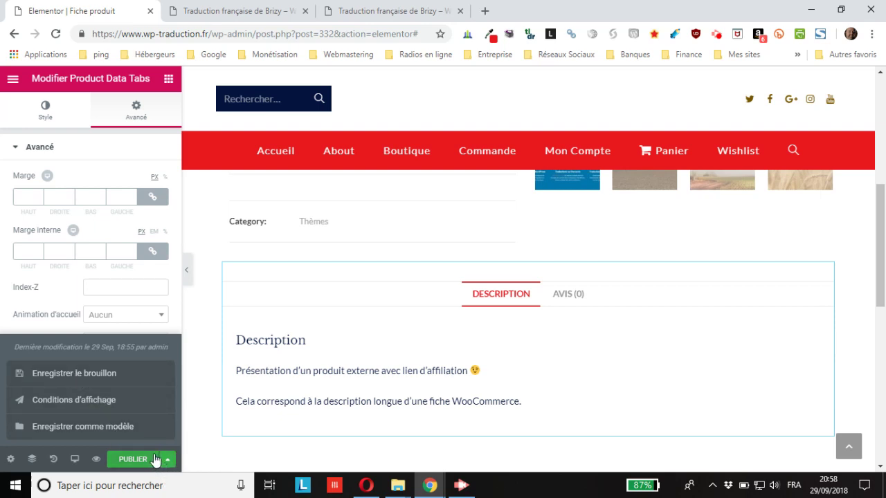
pyautogui.click(97, 460)
pyautogui.click(139, 428)
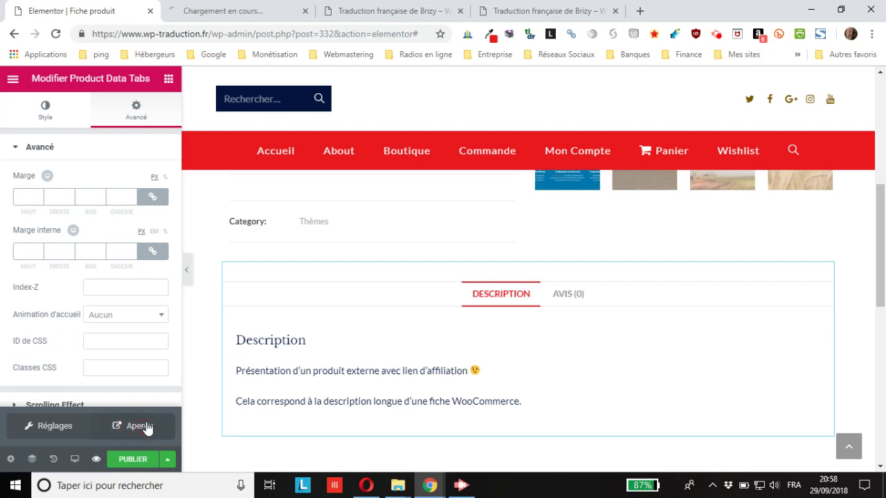
pyautogui.click(461, 10)
pyautogui.click(225, 12)
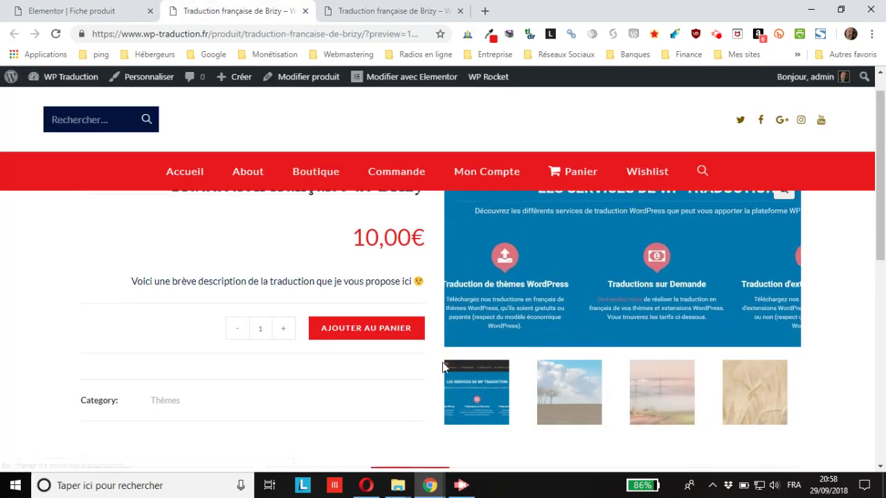
pyautogui.scroll(2, 738, 298)
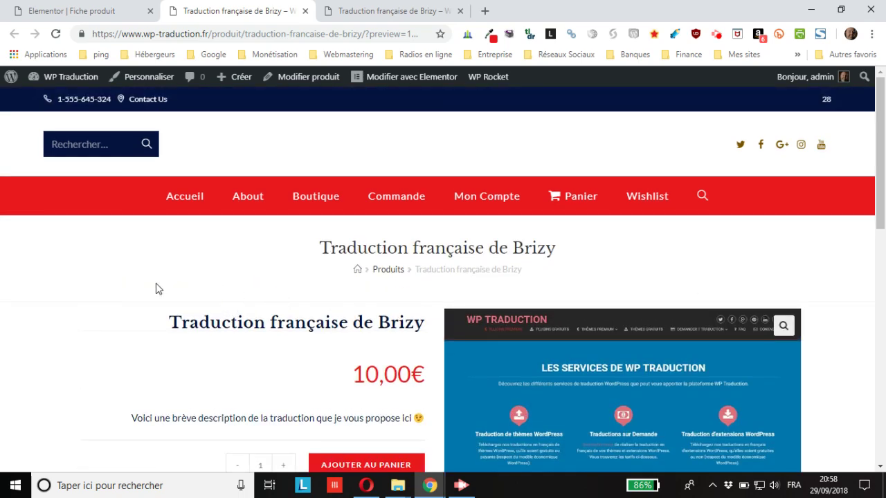
pyautogui.scroll(-3, 87, 307)
pyautogui.scroll(-2, 85, 311)
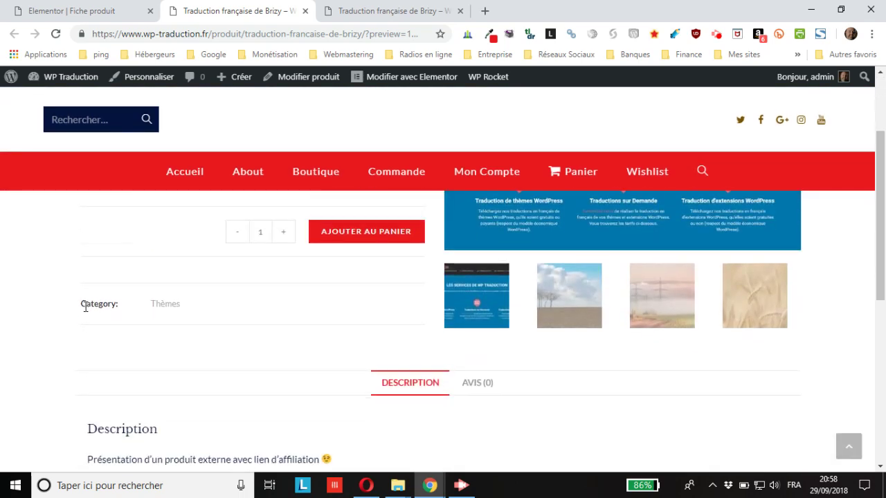
pyautogui.scroll(-2, 84, 315)
pyautogui.scroll(1, 83, 316)
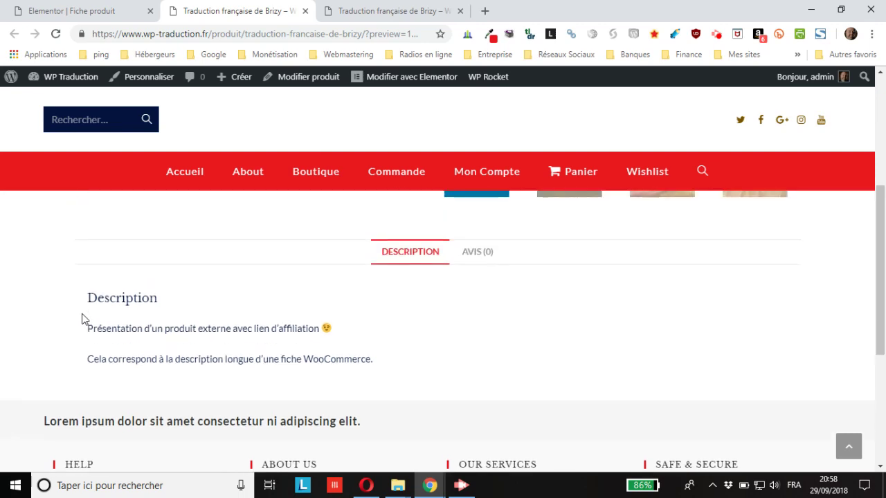
# - Examine the original product page's sidebar, sharing links and related products around the description tabs
pyautogui.click(346, 10)
pyautogui.scroll(-5, 500, 275)
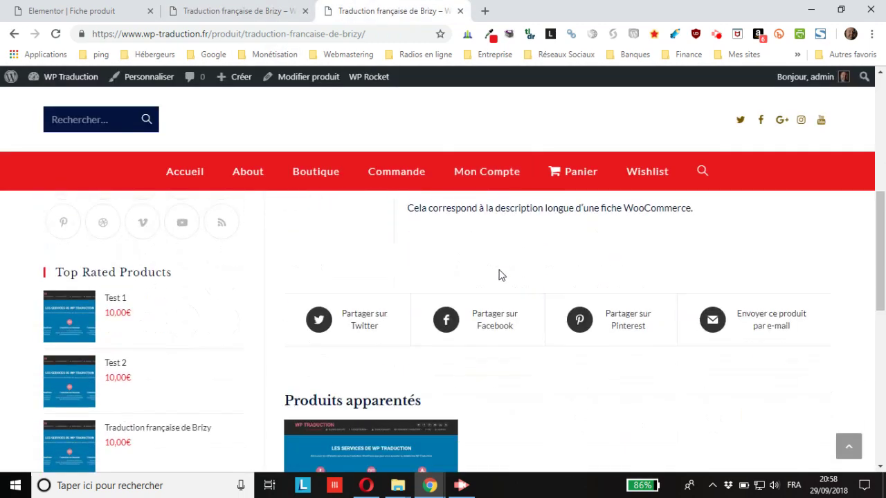
pyautogui.scroll(-2, 498, 309)
pyautogui.scroll(7, 486, 309)
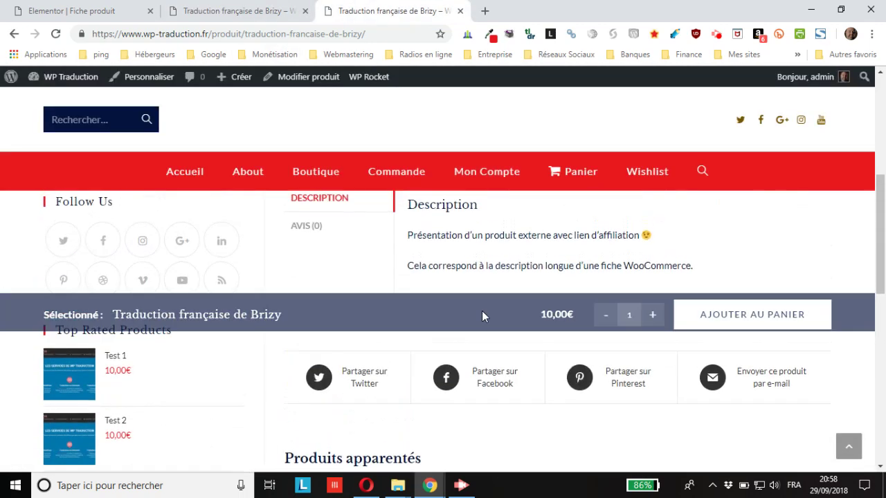
pyautogui.scroll(-2, 481, 316)
pyautogui.scroll(2, 481, 316)
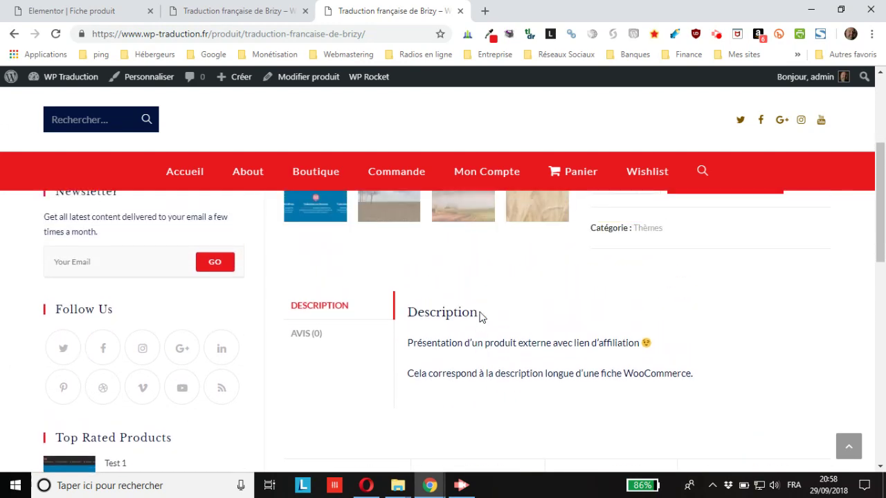
pyautogui.scroll(-1, 480, 318)
pyautogui.scroll(-1, 481, 320)
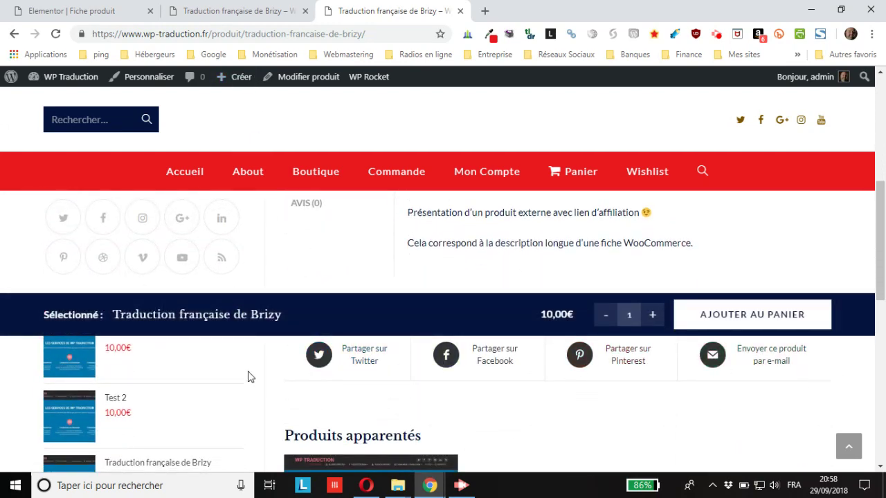
pyautogui.scroll(-1, 318, 388)
pyautogui.scroll(-2, 392, 403)
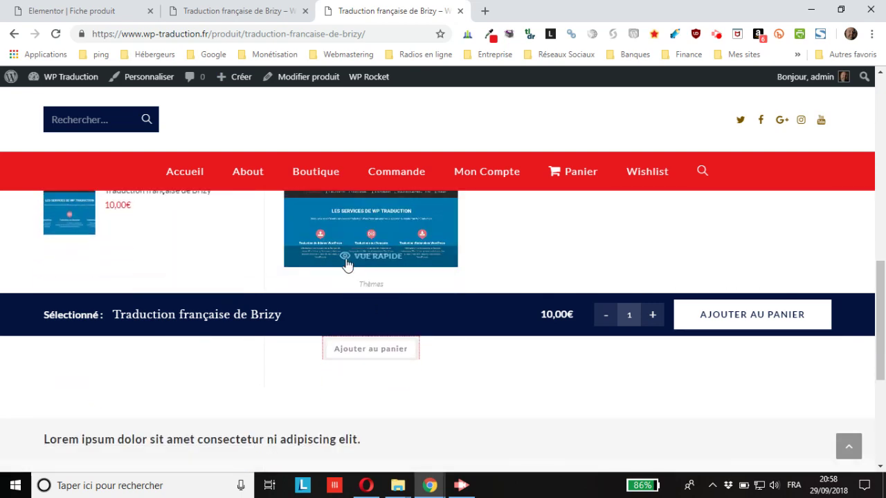
pyautogui.scroll(8, 306, 356)
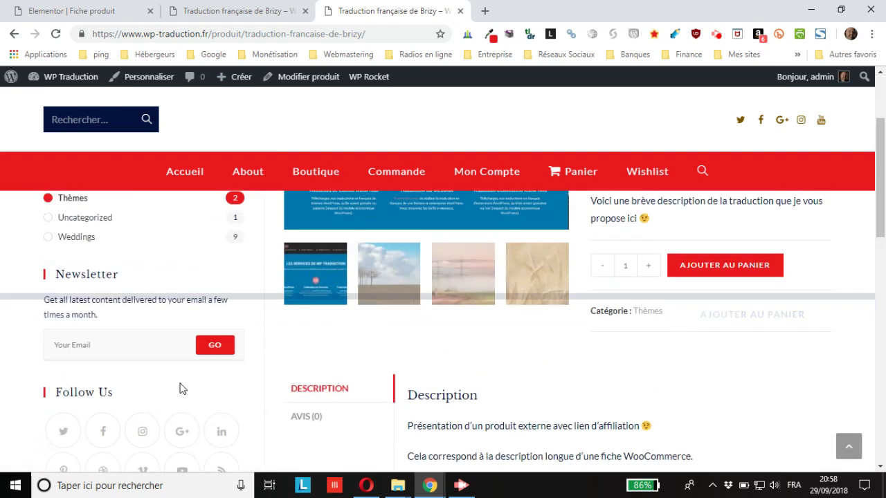
# - Return to the template preview and check the page from footer to title against the original product page
pyautogui.click(231, 11)
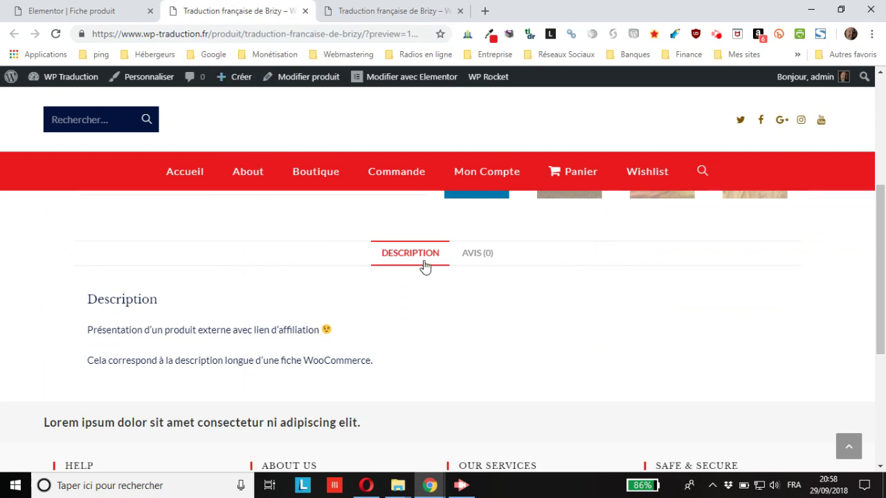
pyautogui.scroll(-5, 418, 277)
pyautogui.scroll(10, 294, 267)
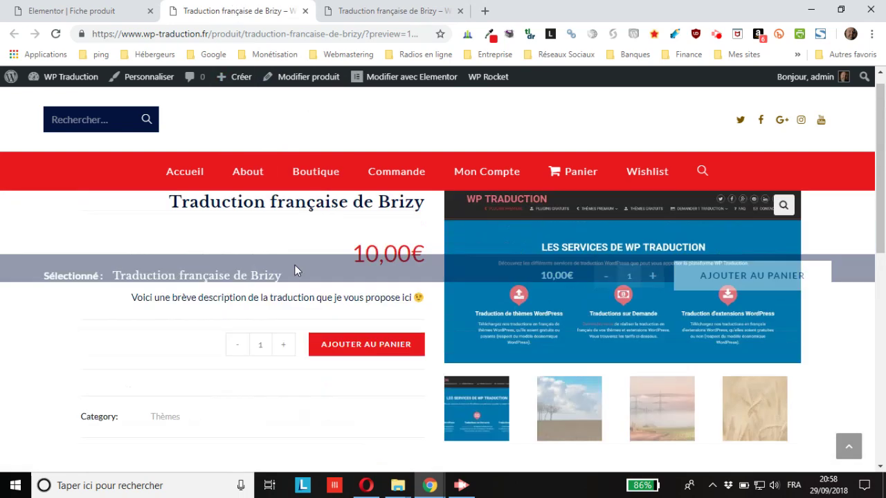
pyautogui.scroll(-3, 883, 177)
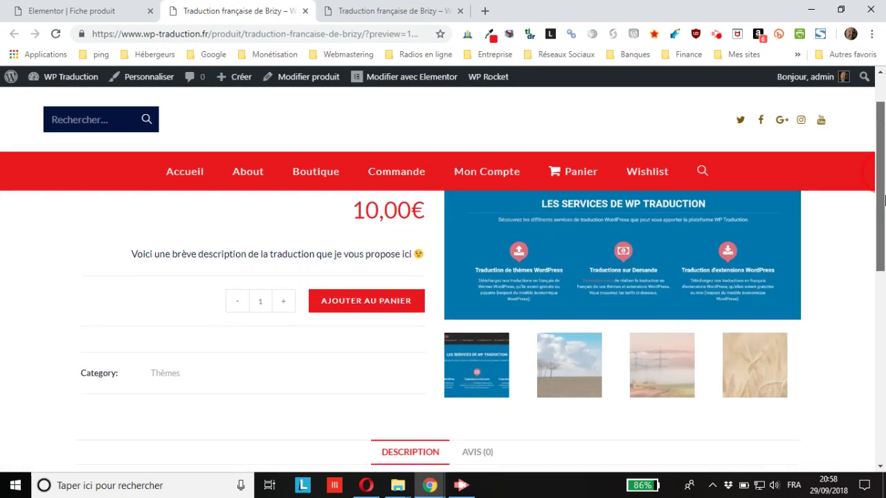
pyautogui.scroll(3, 883, 177)
# - Go back to the Elementor editor and review the template from the page title down to the empty area below the product data tabs
pyautogui.click(110, 9)
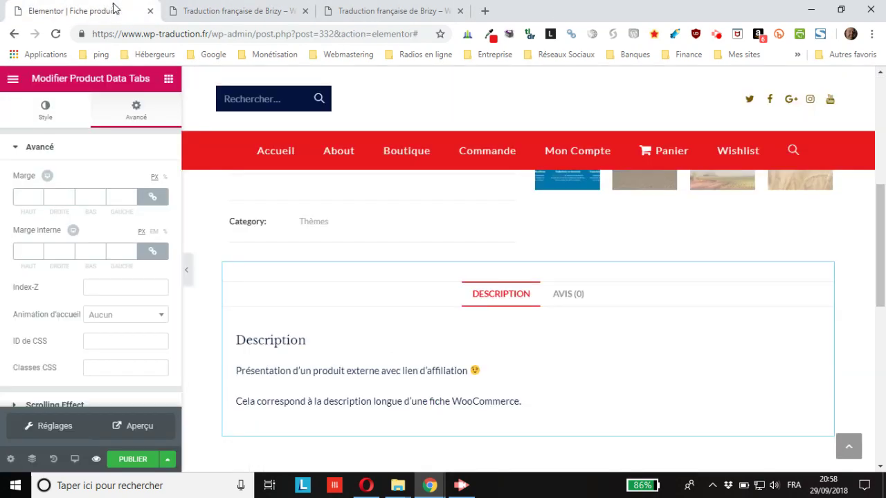
pyautogui.scroll(4, 609, 271)
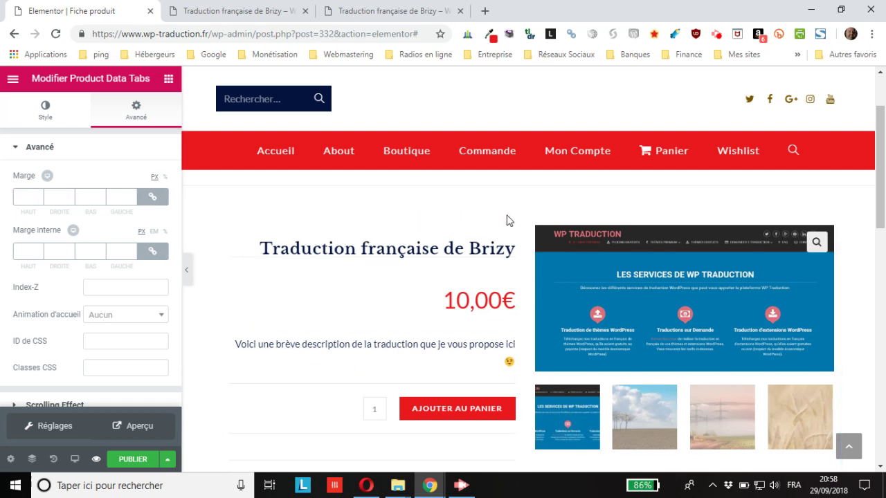
pyautogui.rightClick(513, 215)
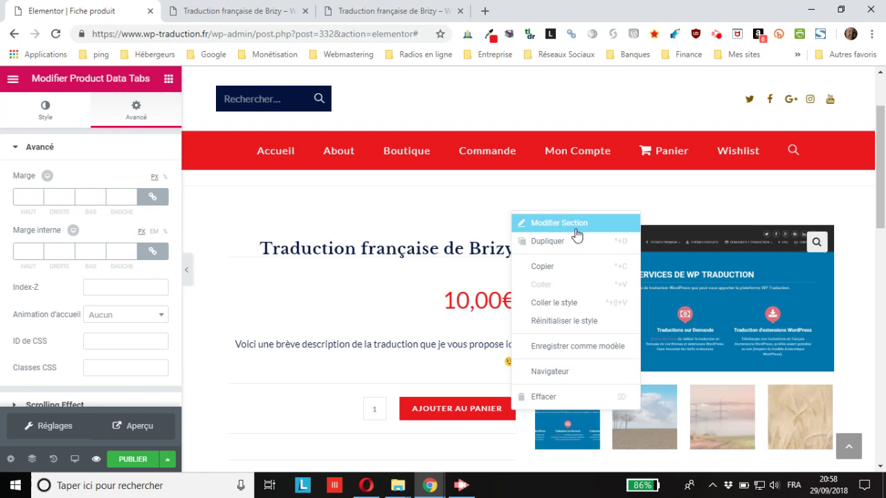
pyautogui.click(472, 226)
pyautogui.scroll(-4, 312, 234)
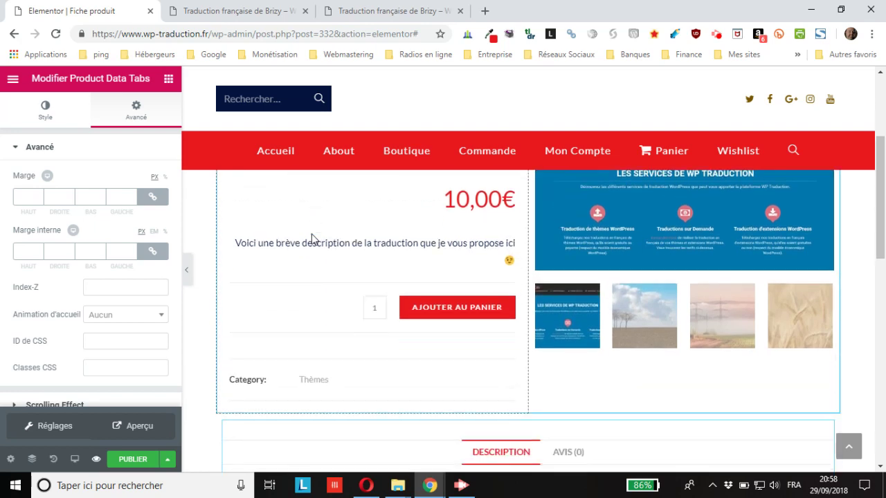
pyautogui.scroll(5, 310, 239)
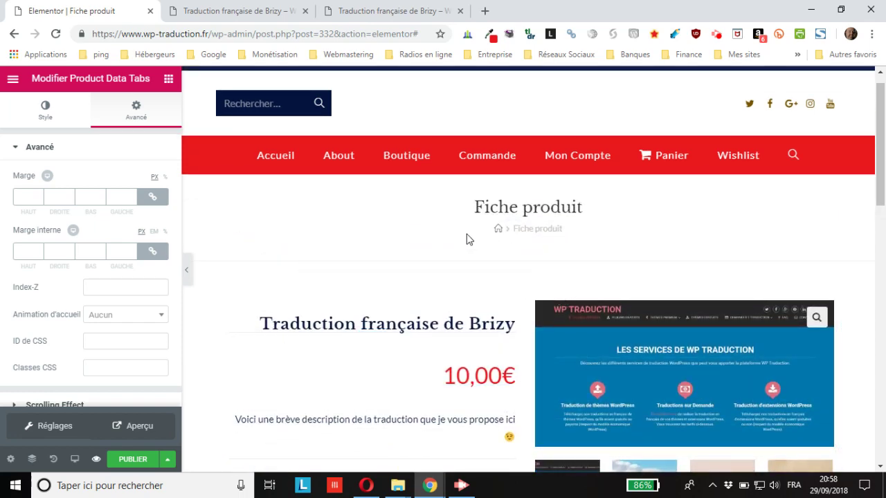
pyautogui.scroll(1, 466, 249)
pyautogui.scroll(-2, 409, 236)
pyautogui.scroll(2, 415, 235)
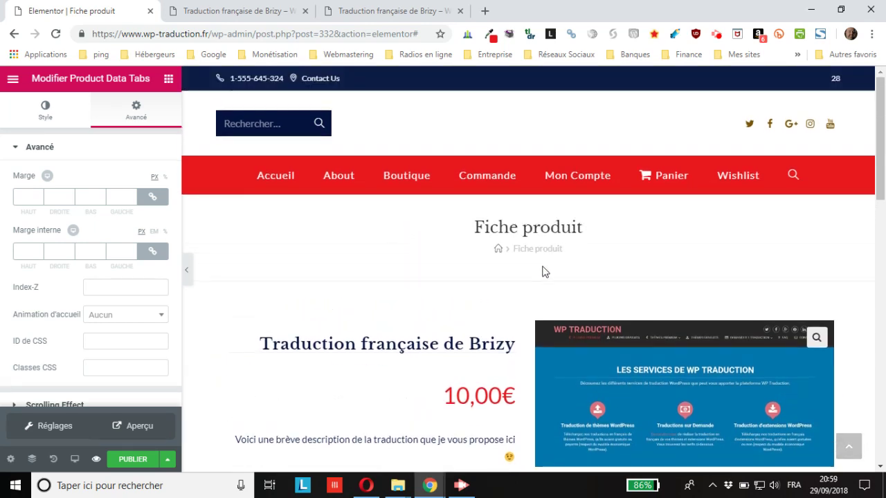
pyautogui.scroll(-10, 477, 319)
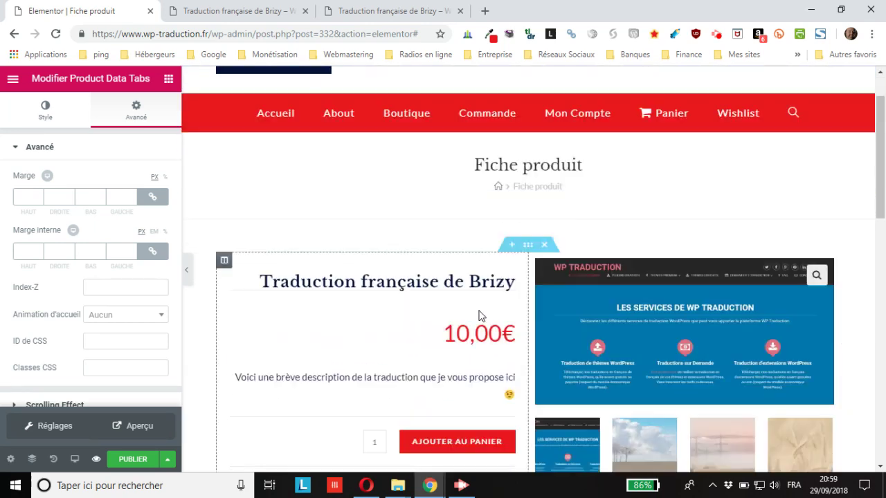
pyautogui.scroll(-2, 468, 315)
pyautogui.scroll(3, 467, 315)
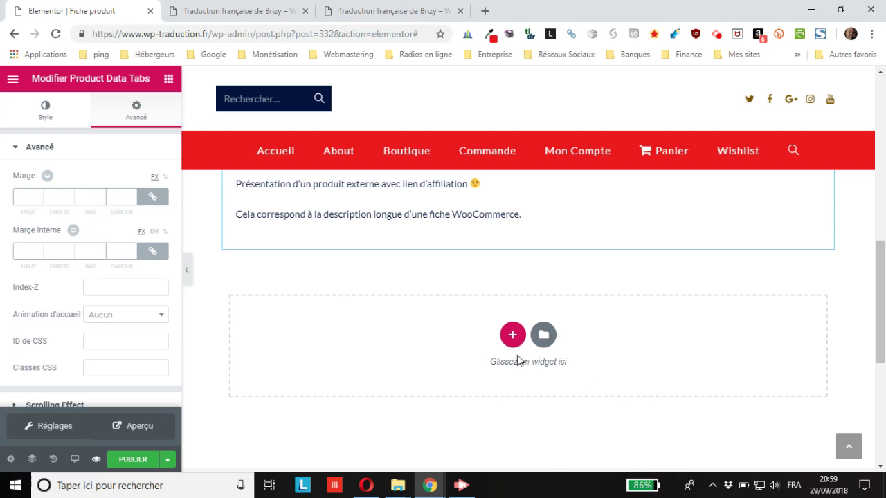
pyautogui.moveTo(878, 264); pyautogui.dragTo(882, 234)
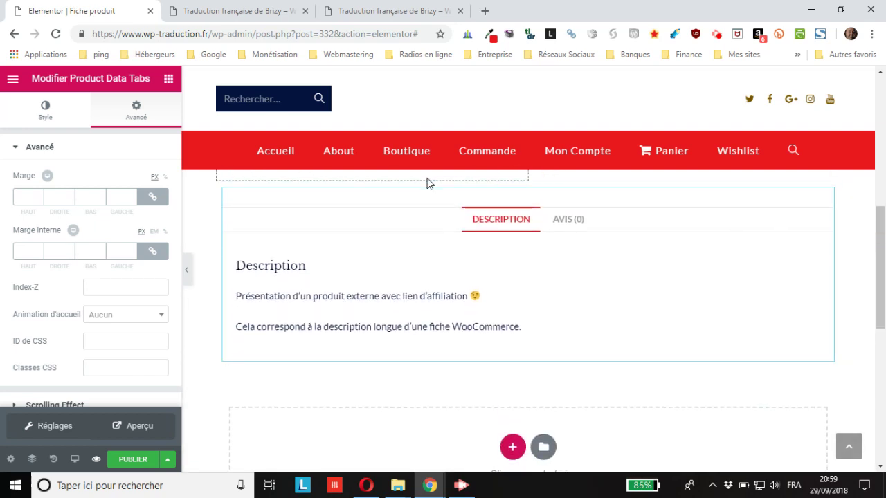
pyautogui.scroll(-2, 608, 287)
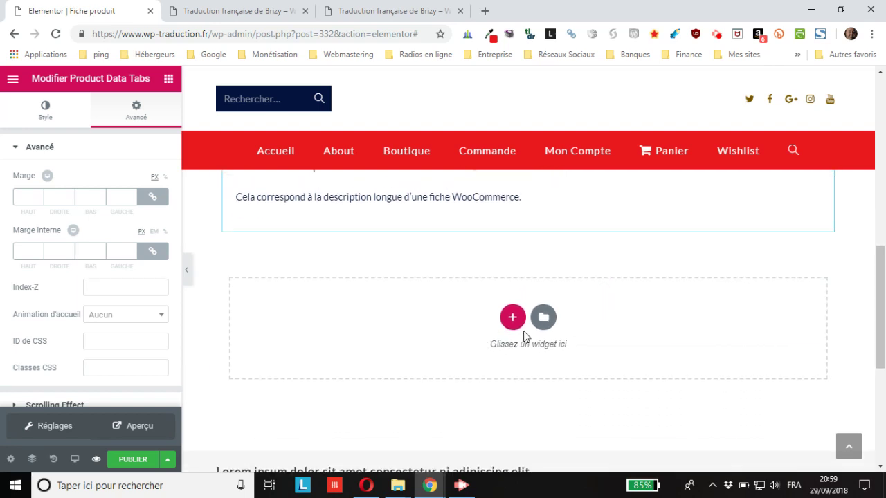
# - Add a three-column section below the product data tabs and bring back the list of available widgets
pyautogui.click(512, 317)
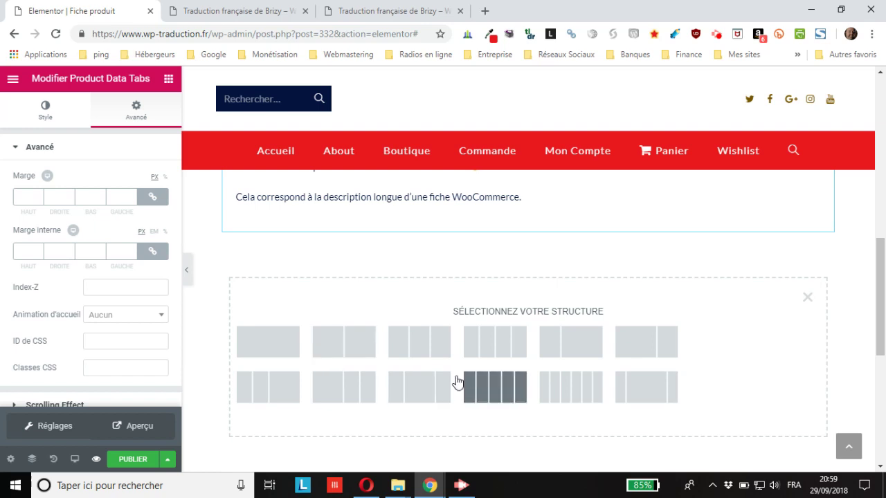
pyautogui.click(422, 346)
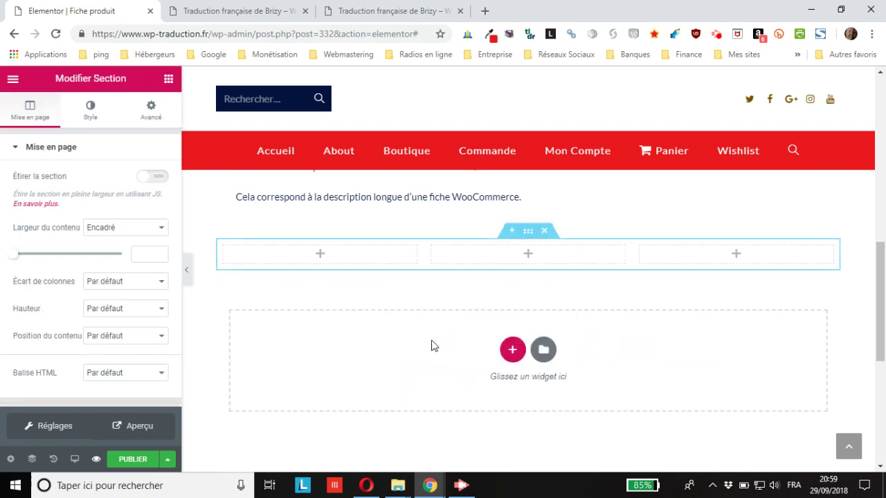
pyautogui.click(167, 79)
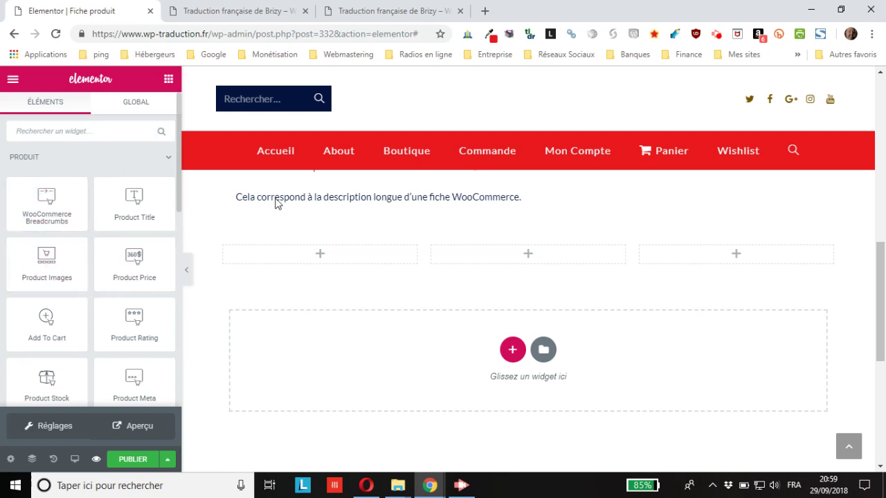
# - Place a Product Rating widget in the first column of the new three-column section
pyautogui.scroll(1, 289, 224)
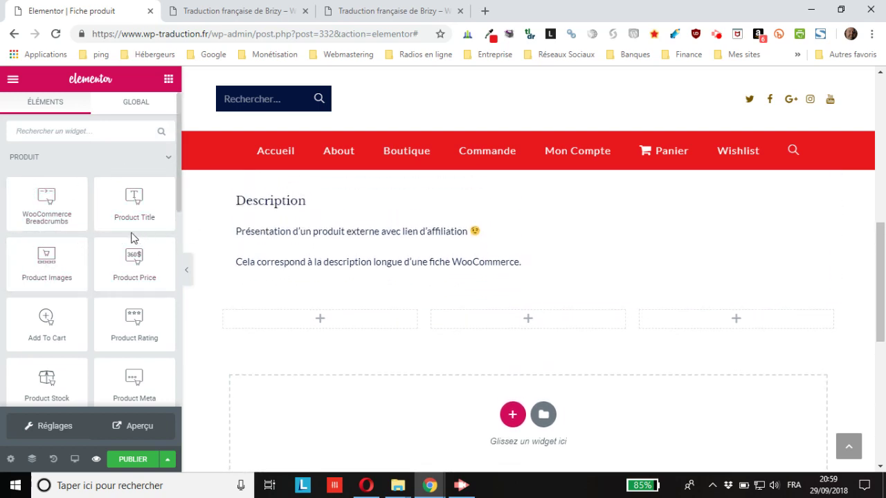
pyautogui.scroll(7, 883, 253)
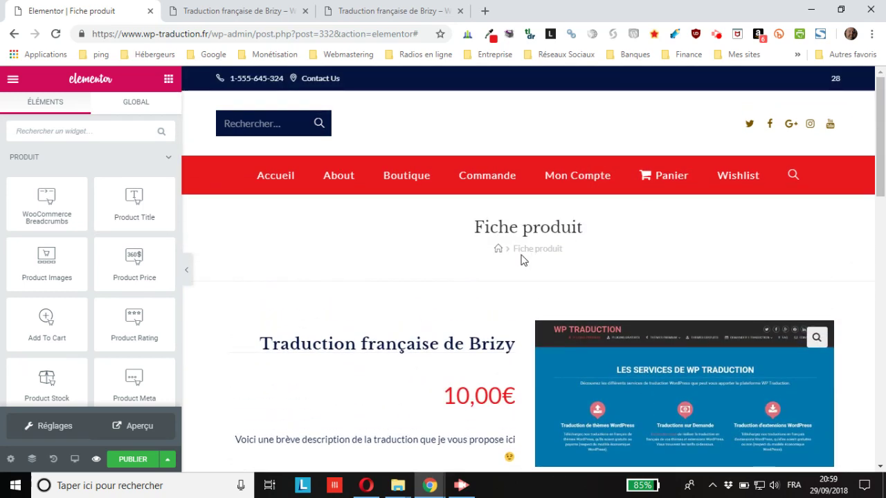
pyautogui.moveTo(882, 166); pyautogui.dragTo(882, 333)
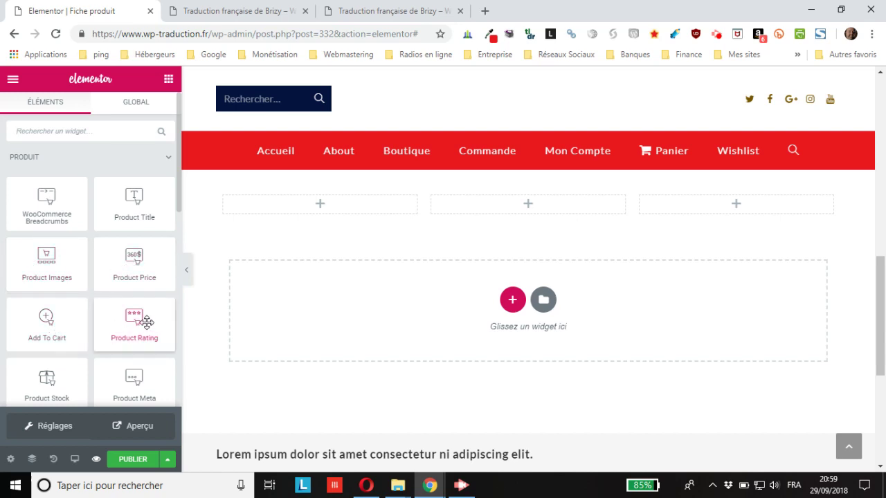
pyautogui.scroll(3, 392, 316)
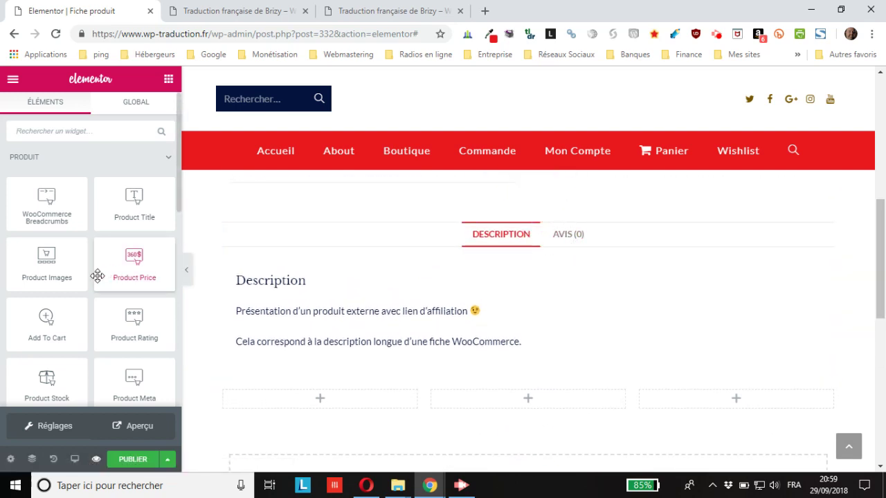
pyautogui.scroll(-1, 97, 278)
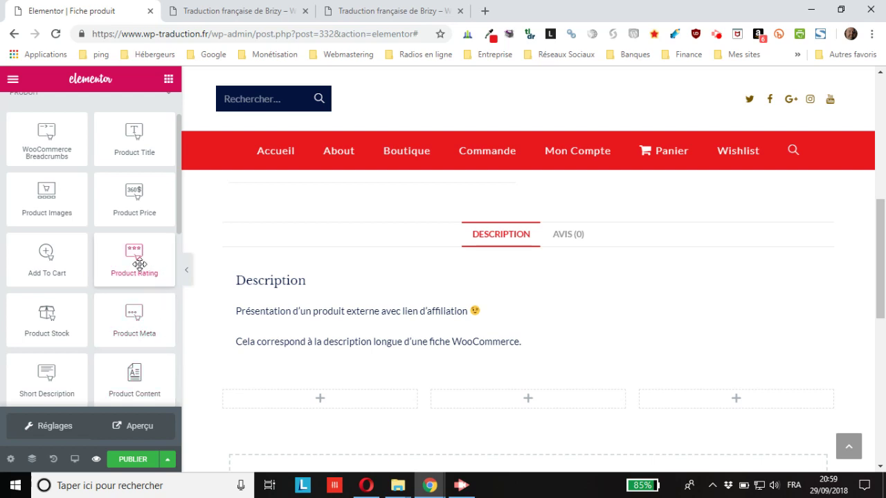
pyautogui.moveTo(139, 265); pyautogui.dragTo(334, 399)
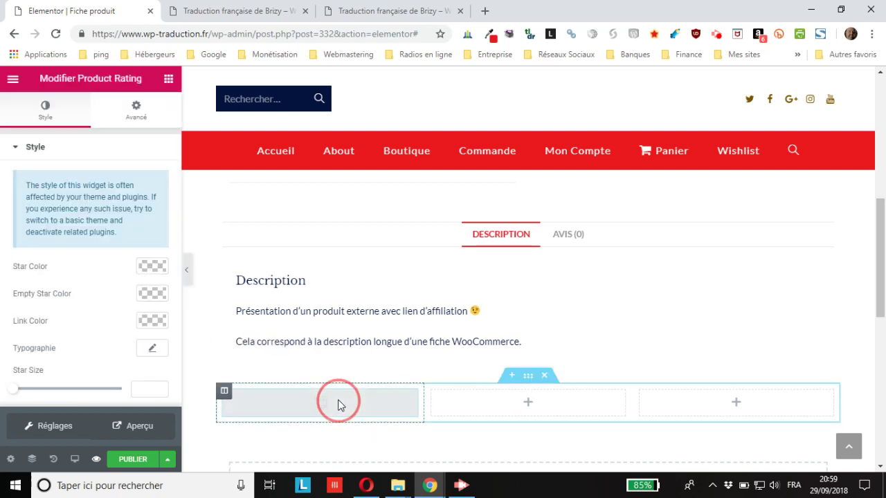
# - Set the Product Rating widget's star color to #4054b2 and save the template as a draft
pyautogui.scroll(-1, 54, 292)
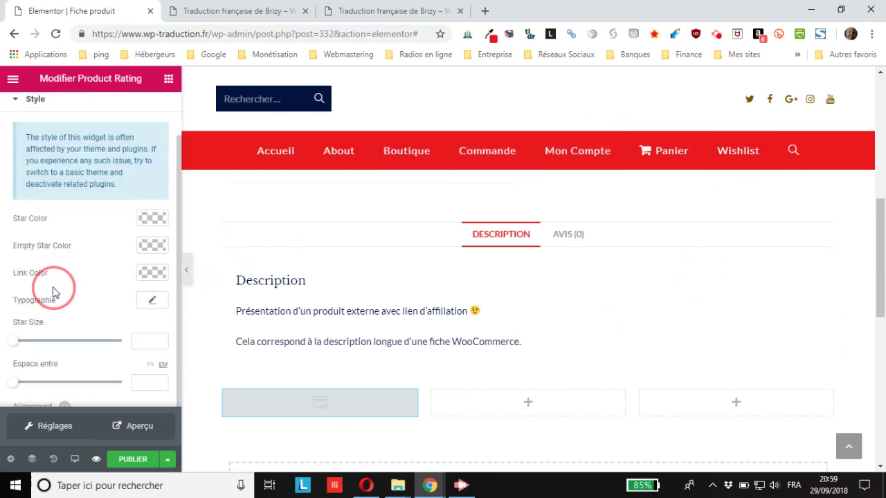
pyautogui.click(153, 219)
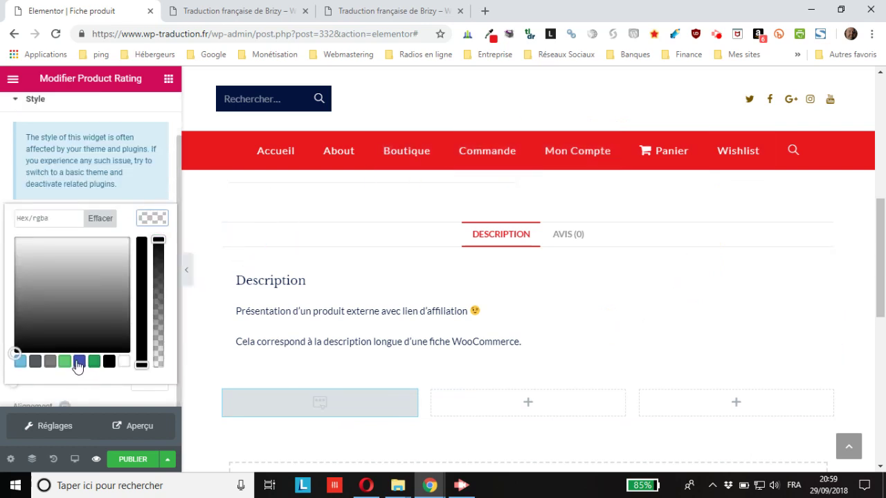
pyautogui.click(78, 362)
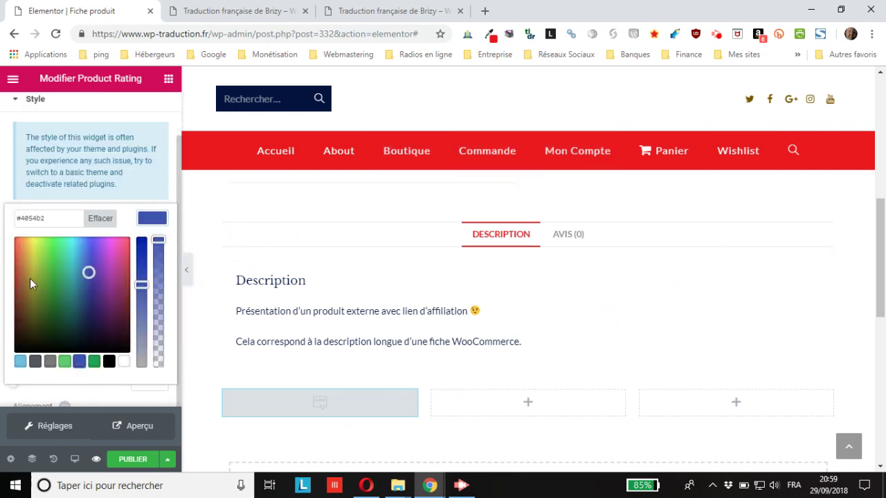
pyautogui.click(167, 466)
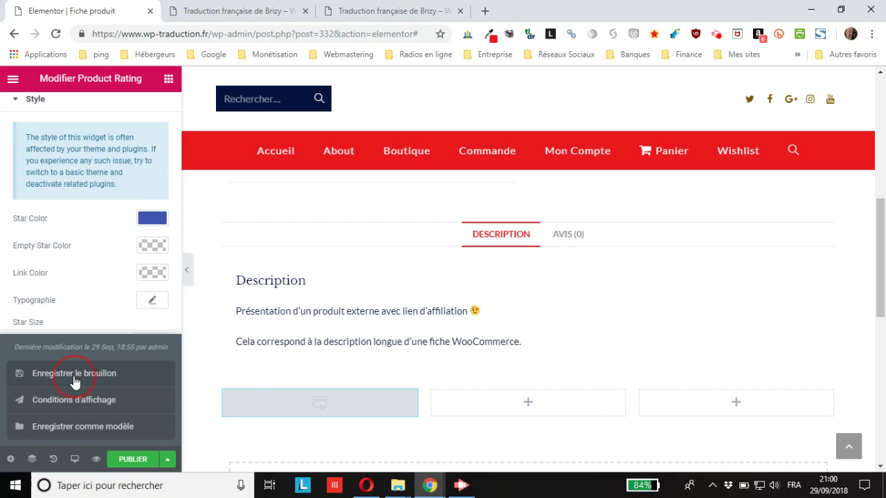
# - Examine the refreshed template preview below the data tabs, and compare it with the original product page down to its footer
pyautogui.click(229, 21)
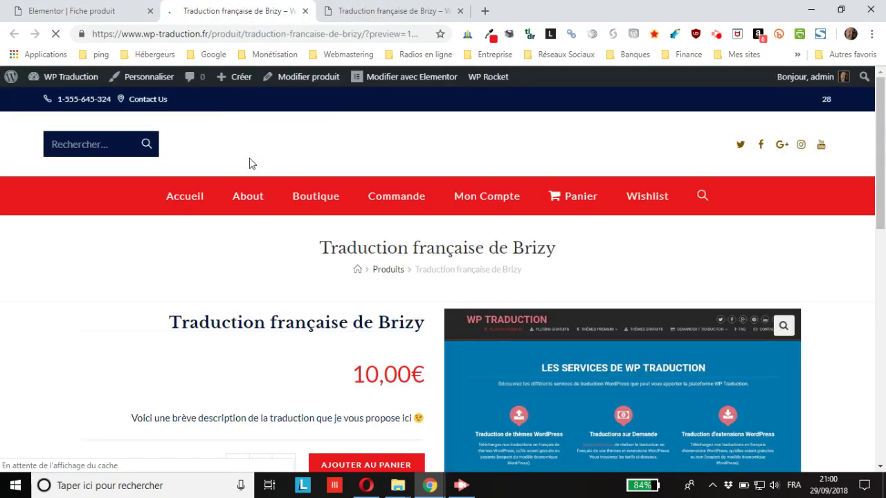
pyautogui.scroll(-3, 256, 175)
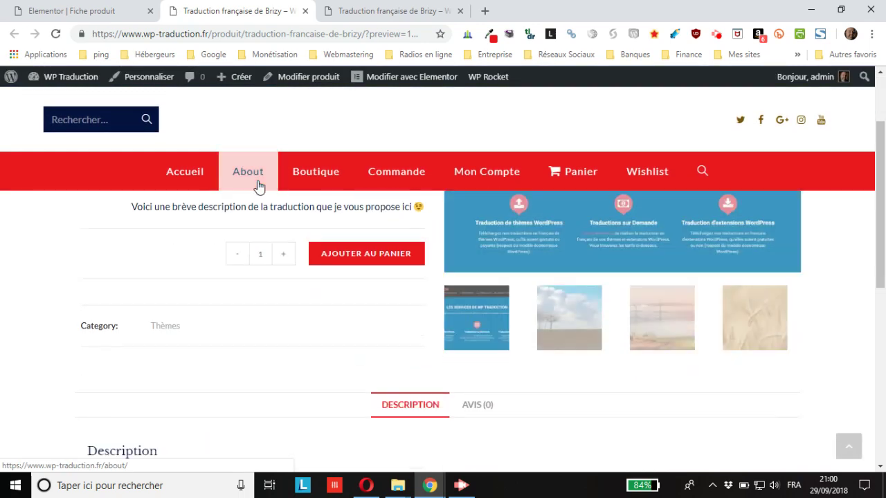
pyautogui.scroll(-2, 254, 185)
pyautogui.scroll(-2, 244, 187)
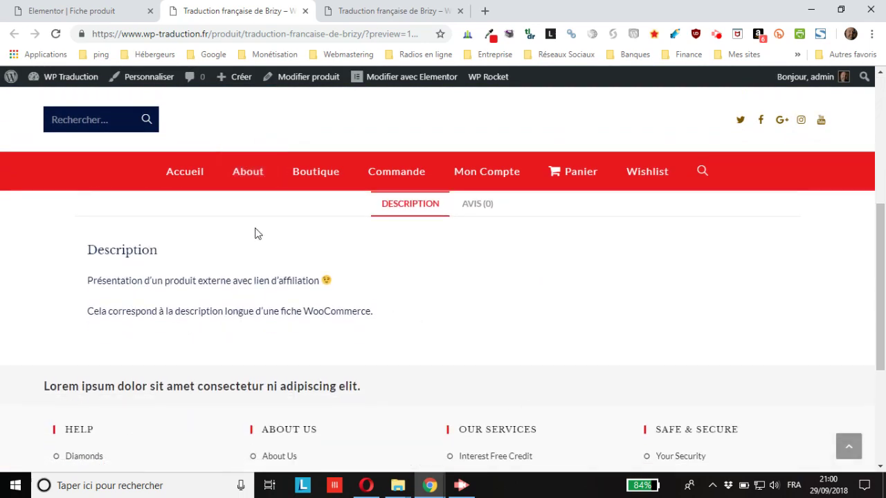
pyautogui.scroll(2, 256, 233)
pyautogui.click(381, 14)
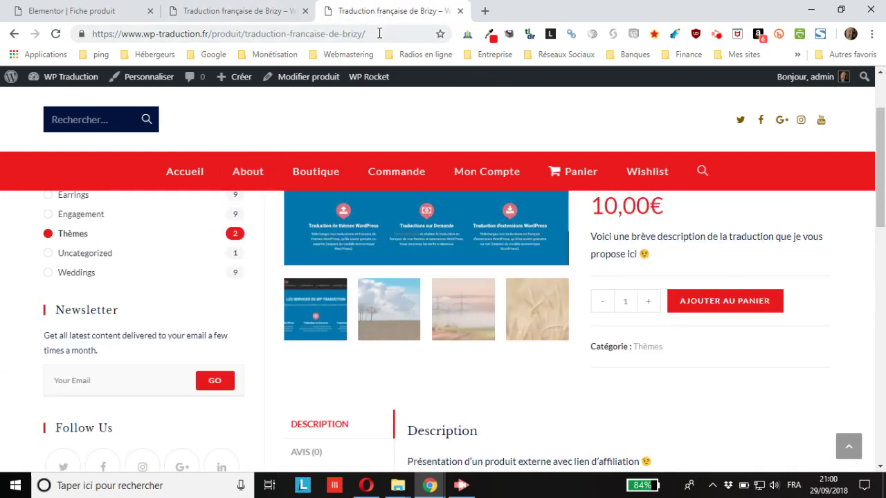
pyautogui.scroll(-6, 427, 310)
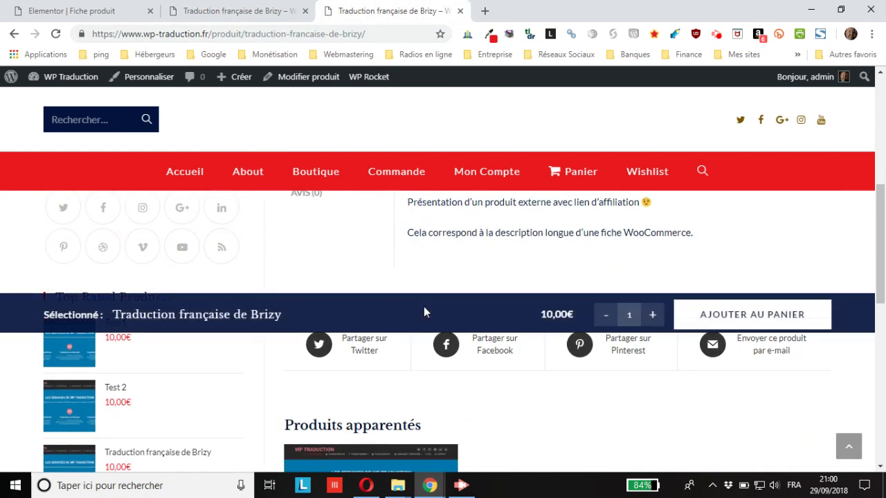
pyautogui.scroll(-3, 423, 306)
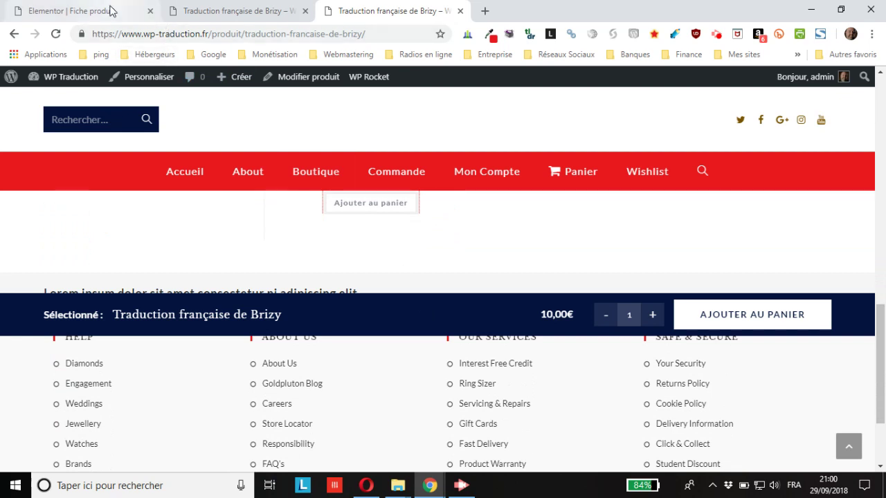
# - Return to the Elementor editor and delete the Product Rating widget from the first column
pyautogui.click(111, 11)
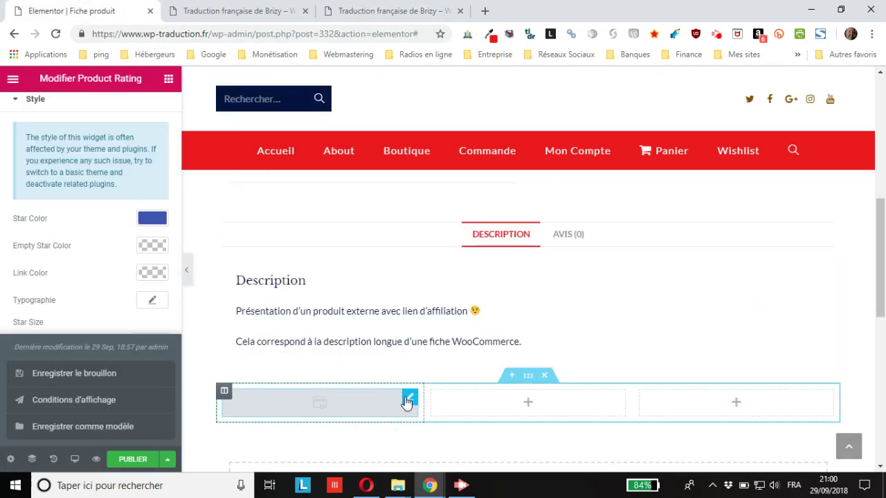
pyautogui.rightClick(407, 403)
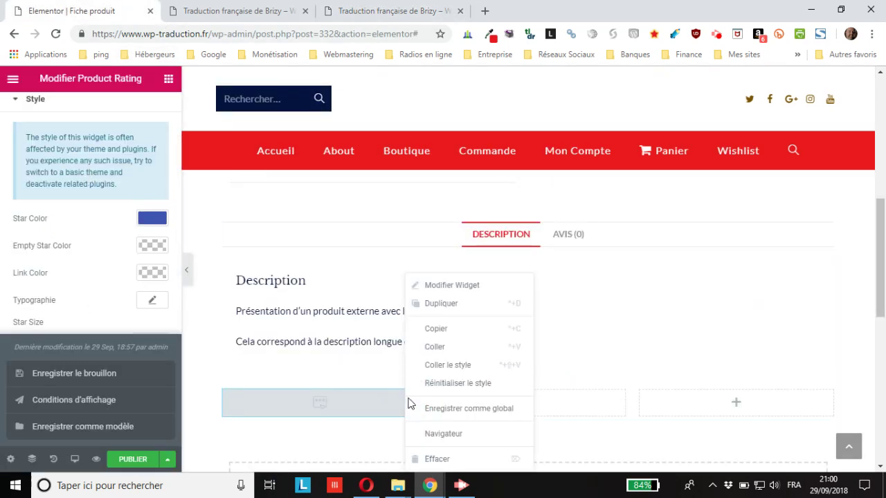
pyautogui.click(456, 459)
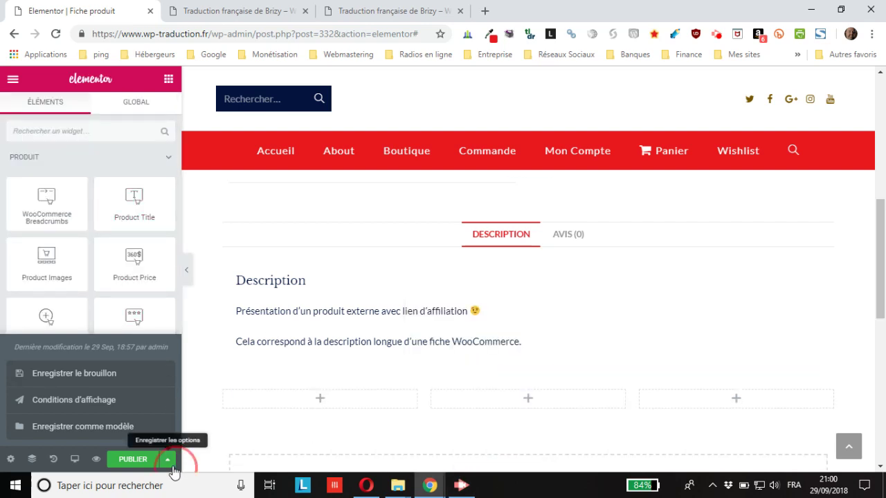
# - Place a Product Content widget in the first column and compare its text with the description tab above
pyautogui.scroll(-1, 139, 332)
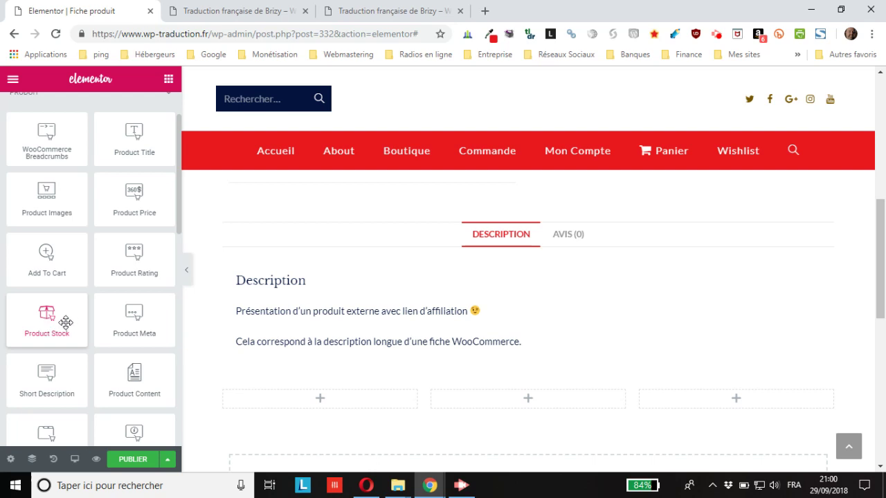
pyautogui.scroll(-1, 50, 332)
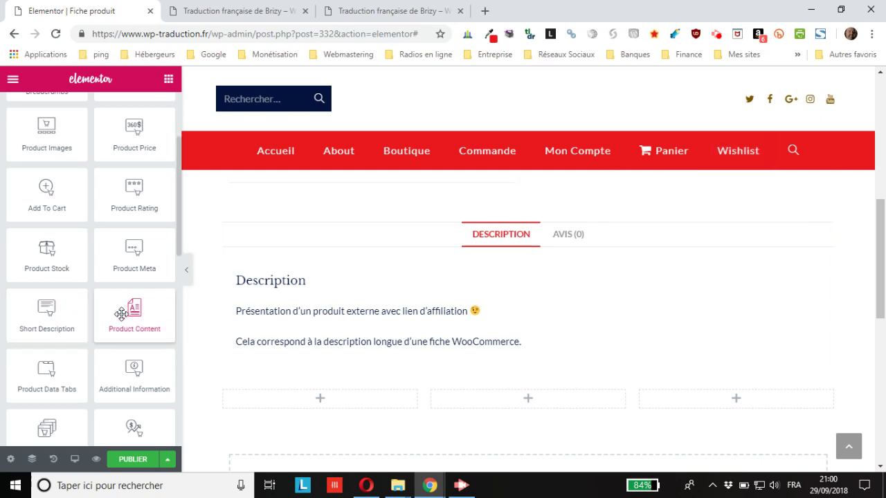
pyautogui.moveTo(134, 317); pyautogui.dragTo(342, 401)
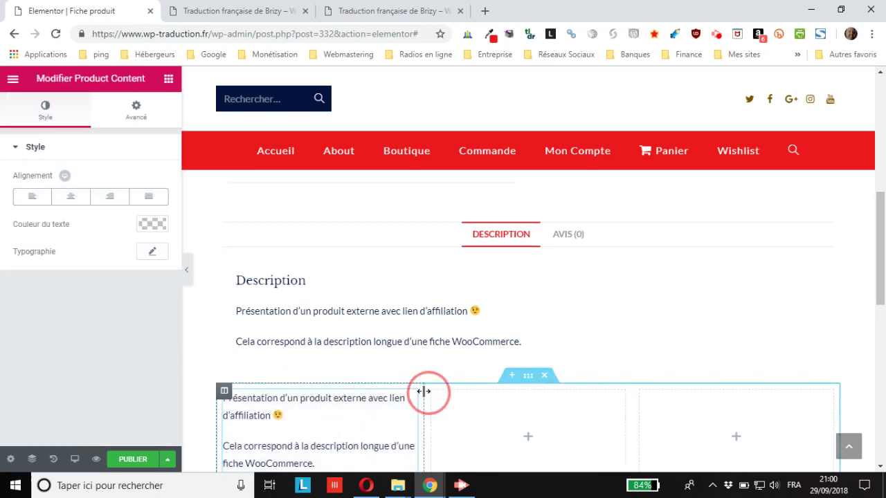
pyautogui.scroll(-1, 330, 421)
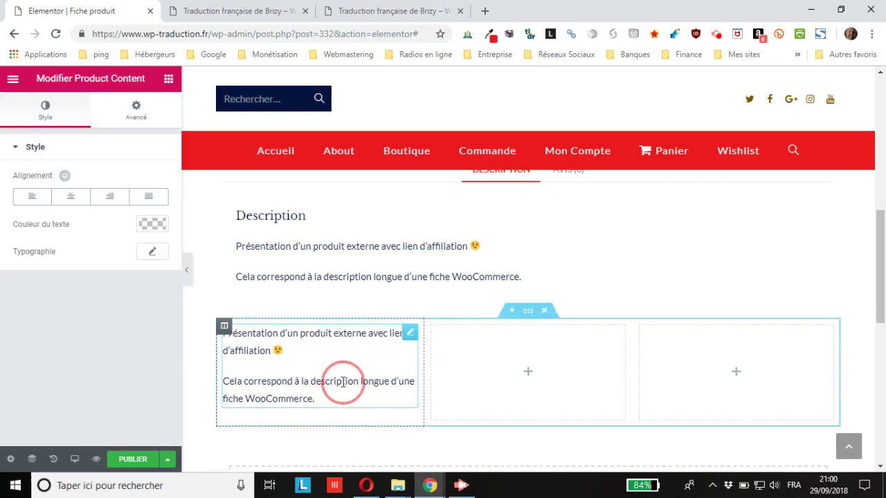
pyautogui.scroll(1, 336, 374)
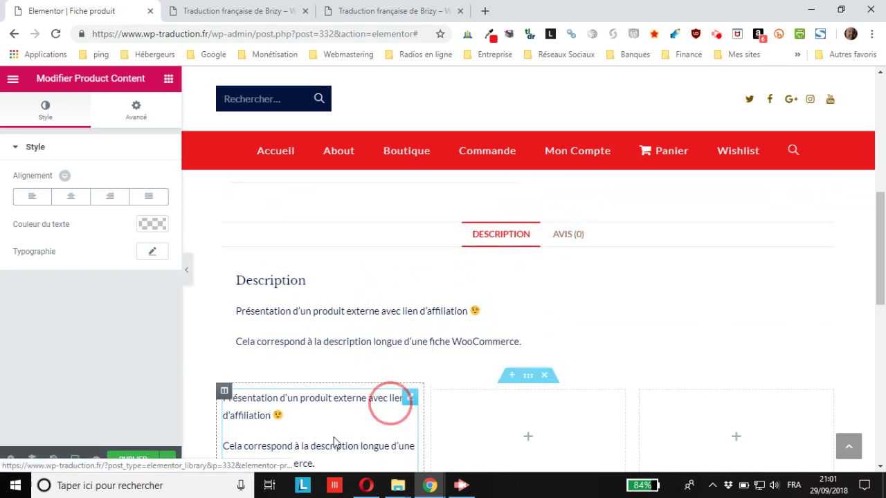
pyautogui.scroll(-1, 332, 415)
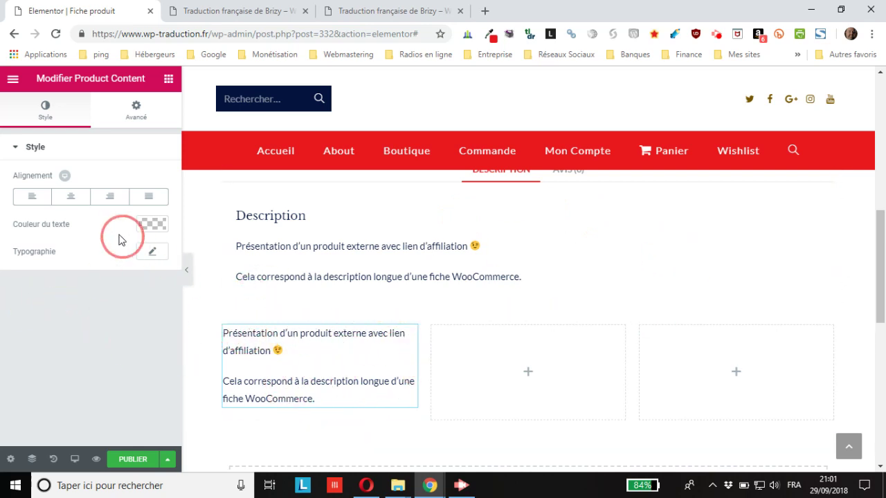
# - Place an Additional Information widget in the middle column of the three-column section
pyautogui.click(168, 79)
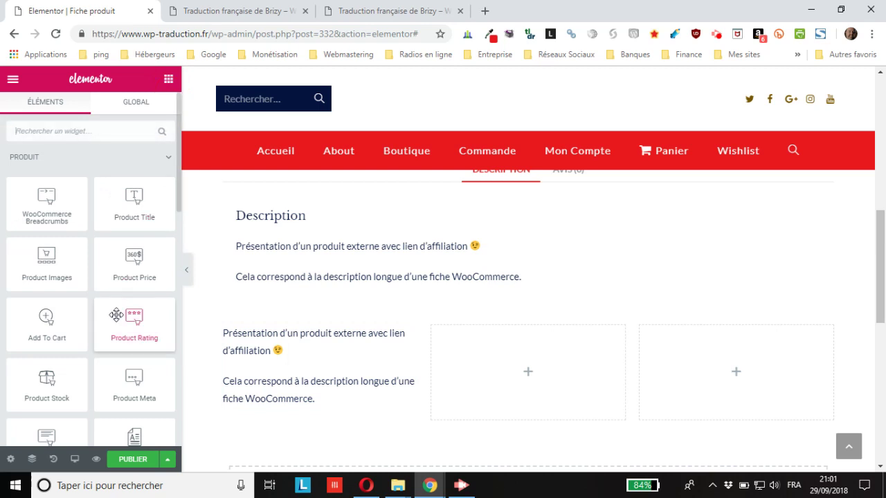
pyautogui.scroll(-2, 114, 315)
pyautogui.scroll(-1, 114, 315)
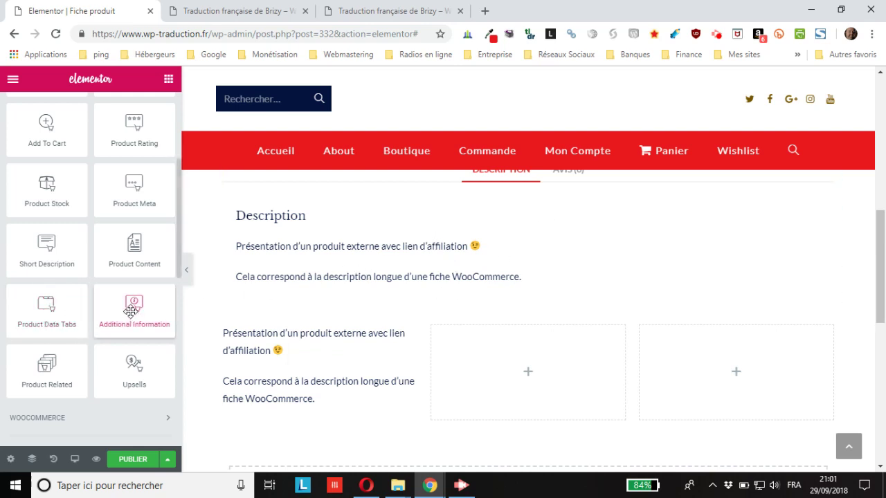
pyautogui.moveTo(135, 307); pyautogui.dragTo(534, 379)
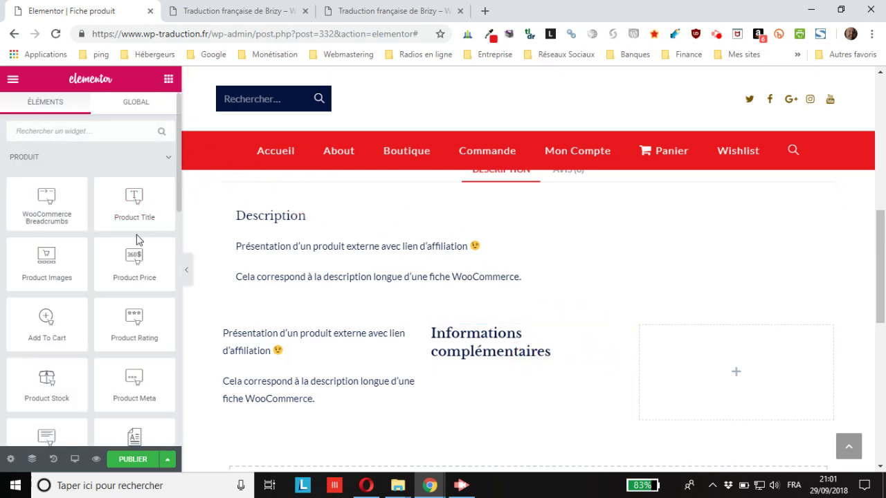
# - Add a single-column section below the three-column one and place a Product Related widget in it
pyautogui.scroll(-2, 136, 239)
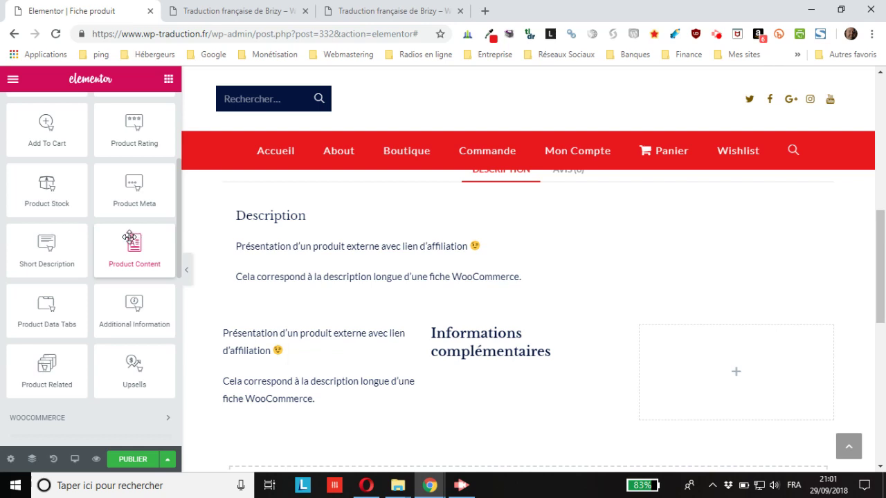
pyautogui.scroll(-1, 130, 237)
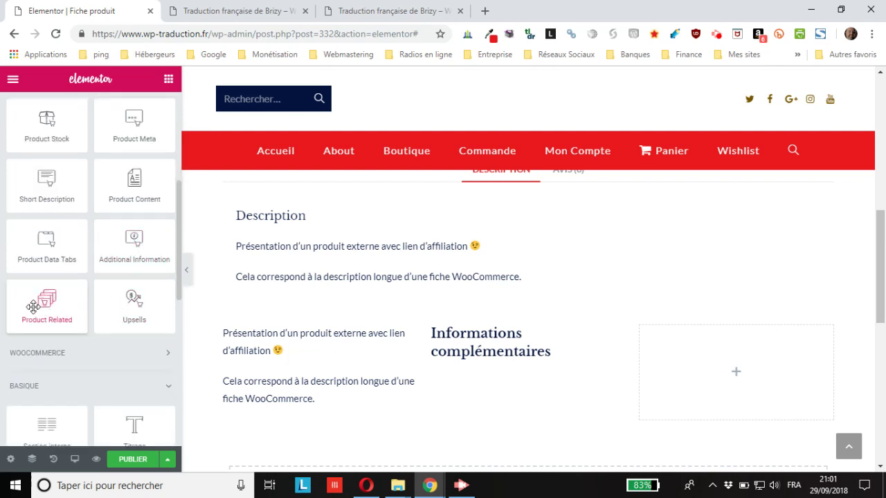
pyautogui.scroll(-1, 727, 270)
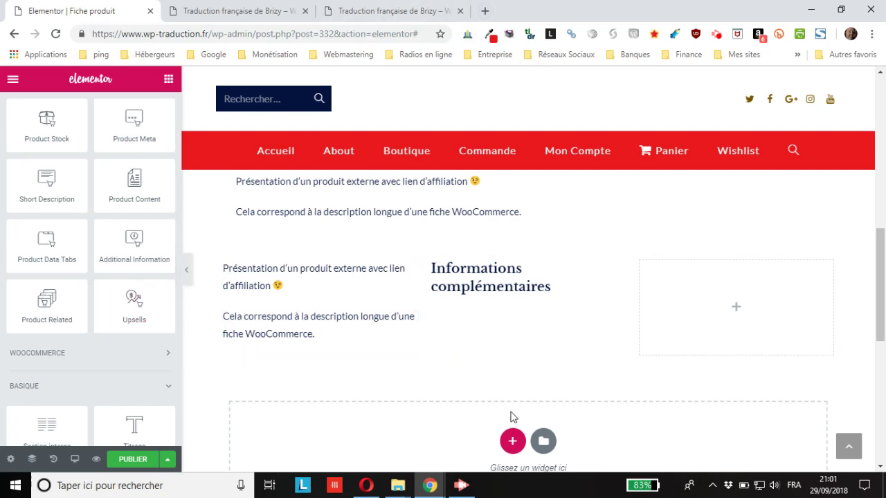
pyautogui.click(512, 443)
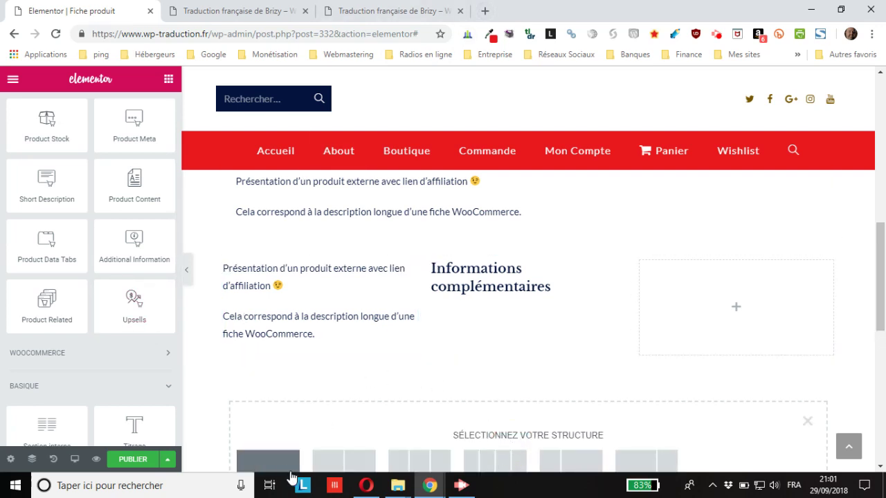
pyautogui.click(269, 460)
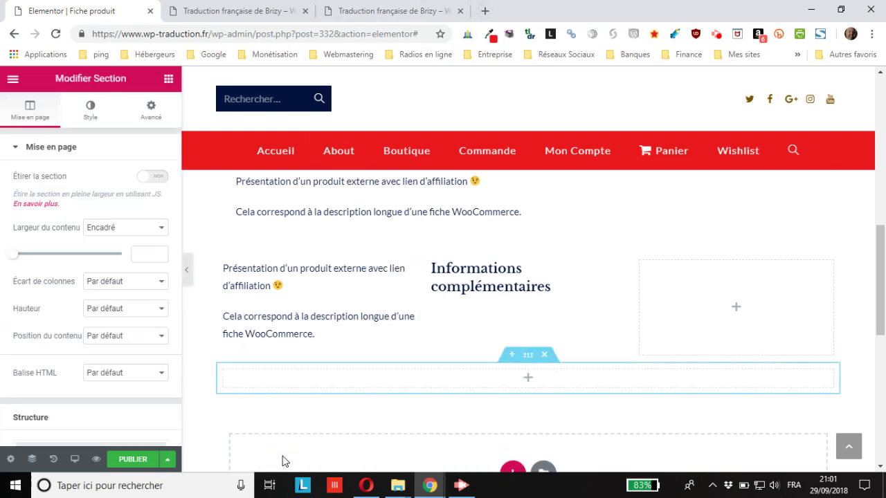
pyautogui.click(169, 80)
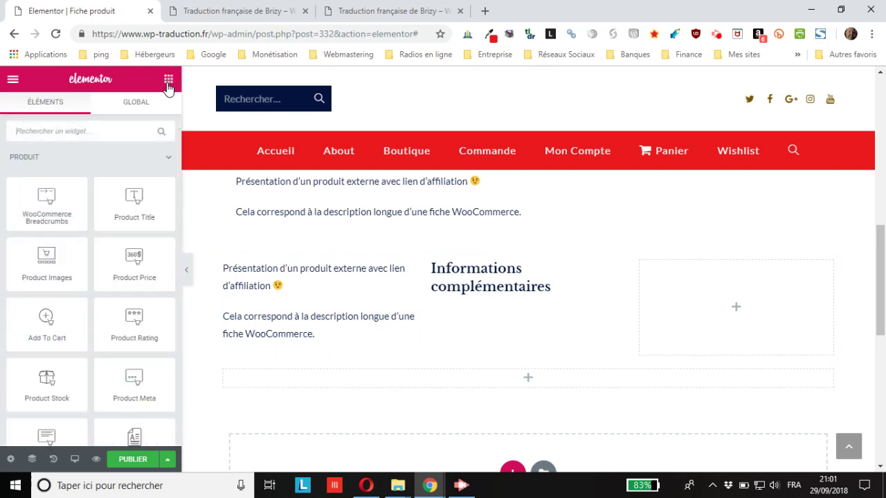
pyautogui.scroll(-5, 98, 257)
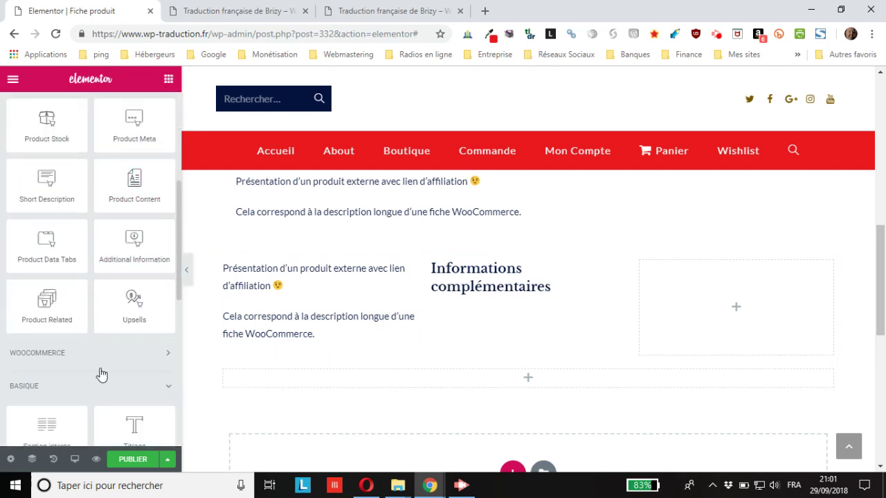
pyautogui.moveTo(43, 312); pyautogui.dragTo(530, 385)
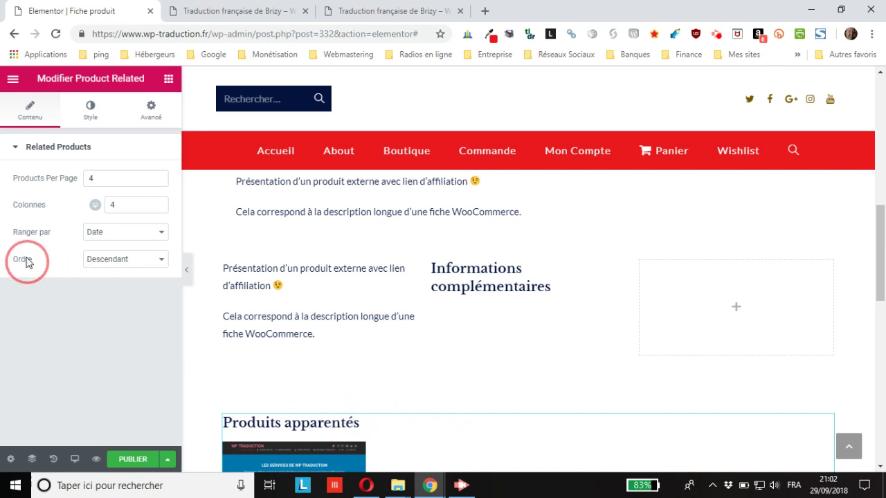
# - Review the available sorting criteria and order options of the Product Related widget, keeping Date and Descendant
pyautogui.click(126, 235)
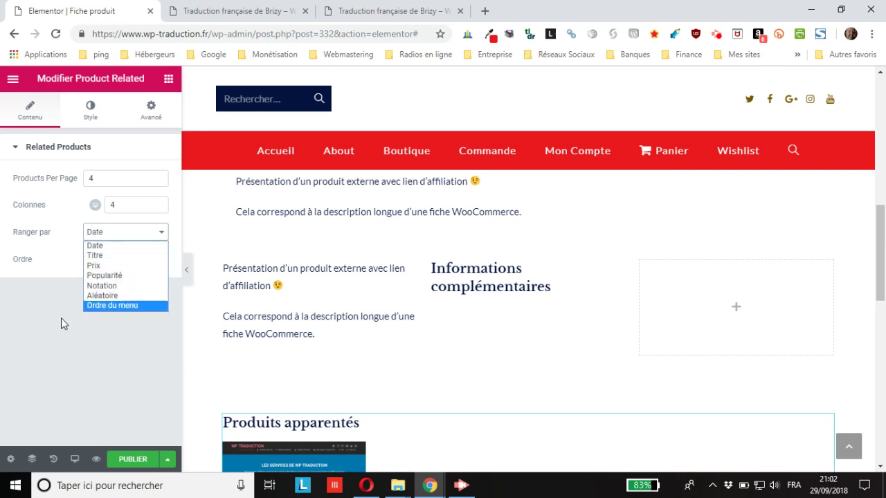
pyautogui.click(61, 318)
pyautogui.click(124, 261)
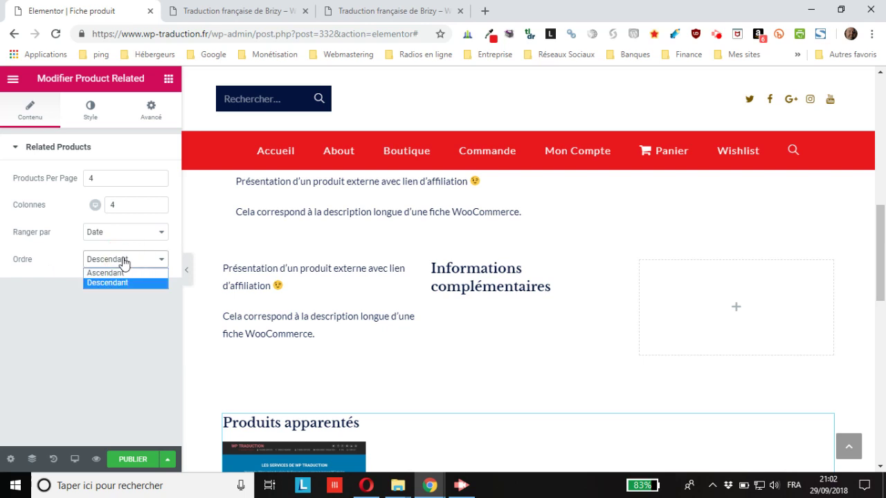
pyautogui.click(125, 264)
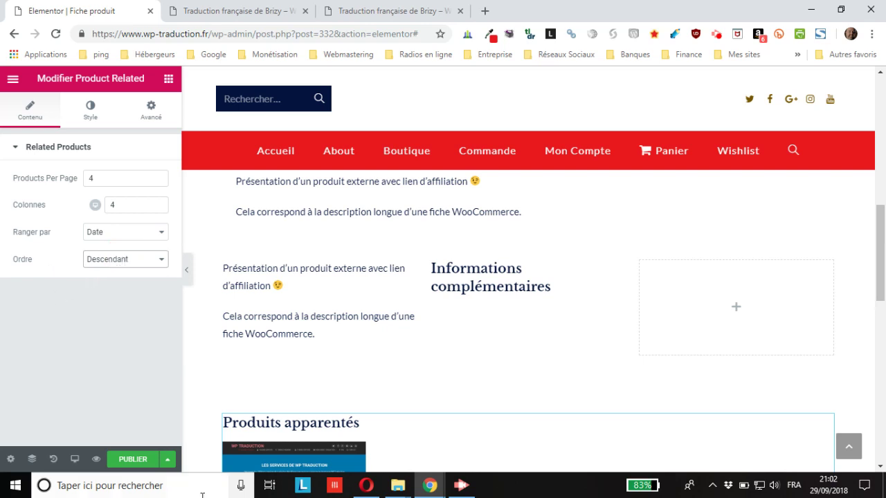
# - Save the template as a draft and check the related products section in the refreshed preview
pyautogui.click(166, 450)
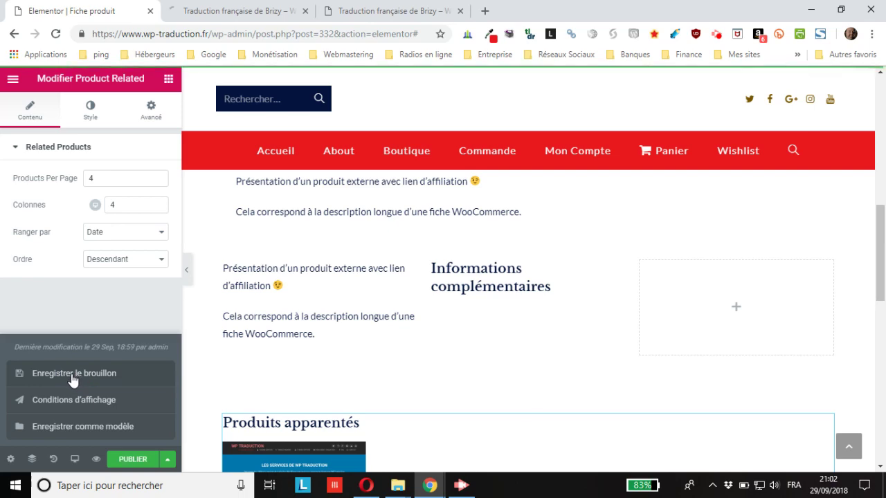
pyautogui.click(199, 11)
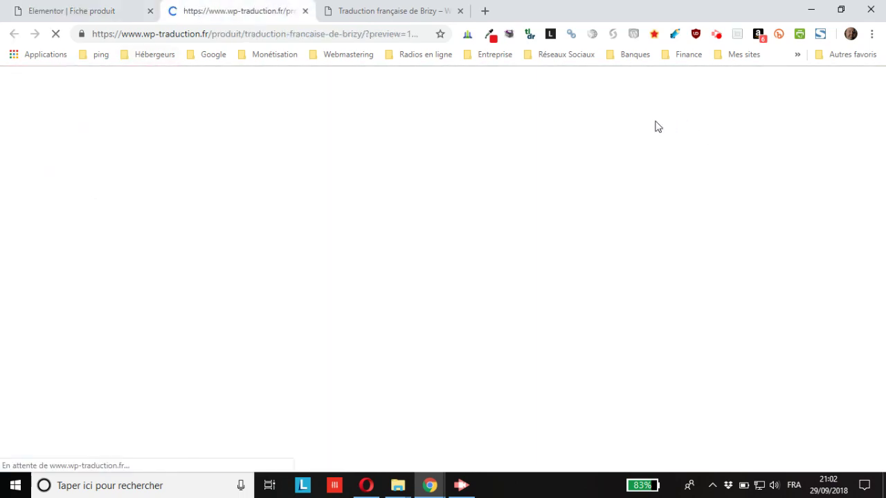
pyautogui.scroll(-4, 621, 207)
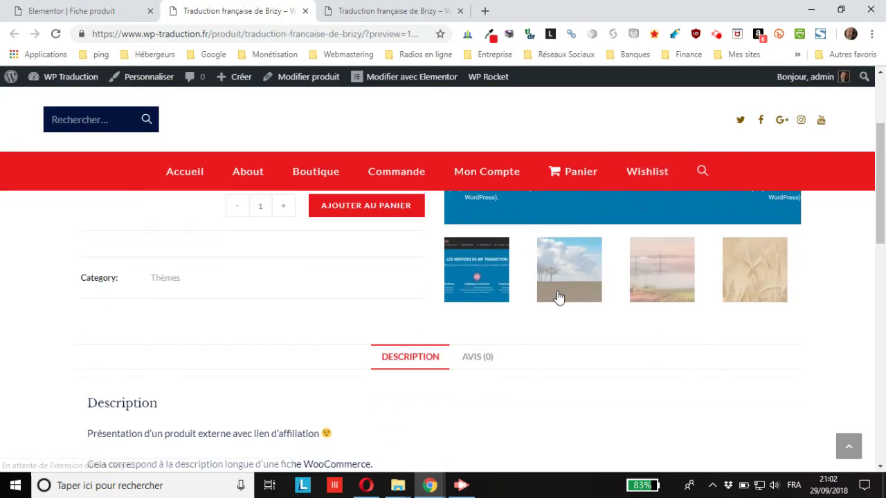
pyautogui.scroll(-8, 558, 297)
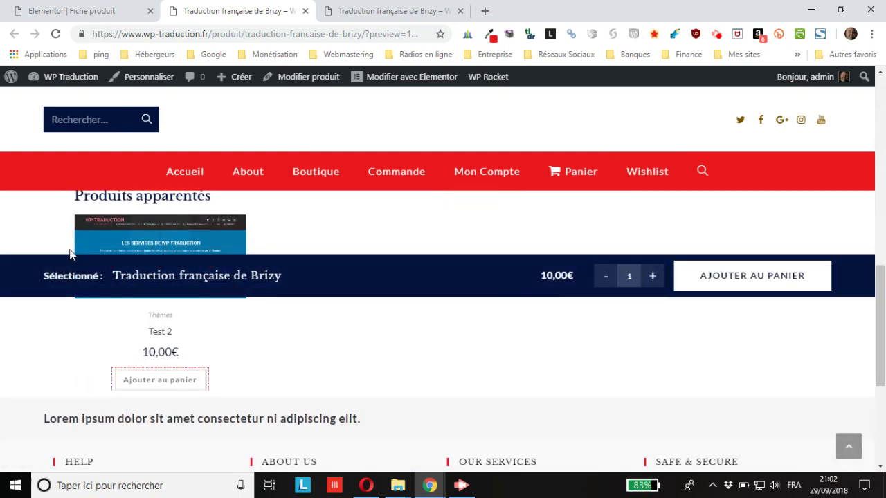
pyautogui.scroll(3, 193, 367)
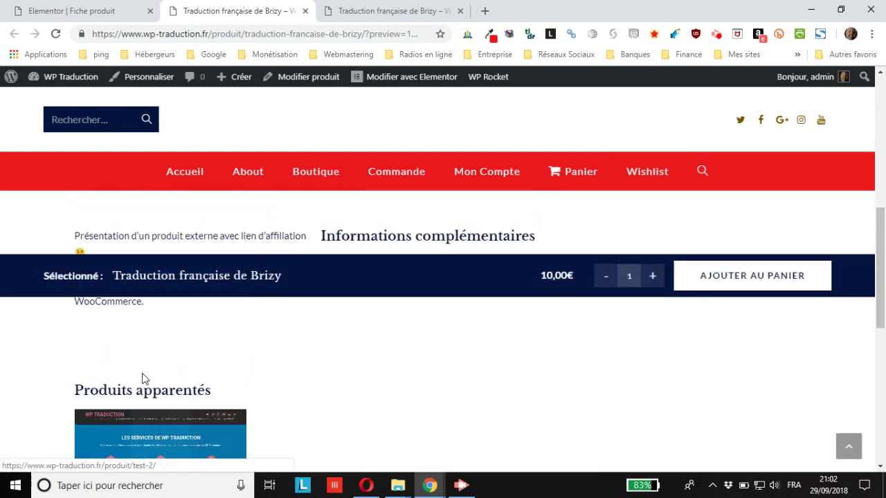
# - Compare with the original product page, examining its related products, footer, description and social sharing buttons
pyautogui.click(377, 10)
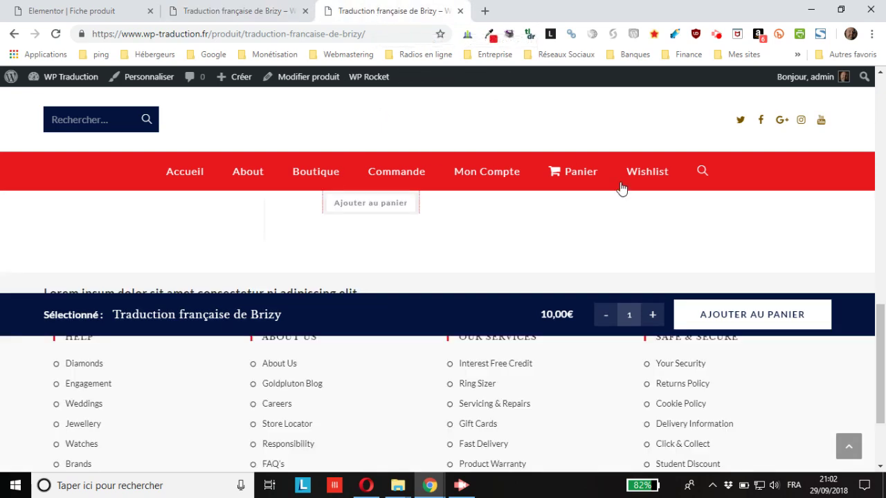
pyautogui.scroll(4, 405, 305)
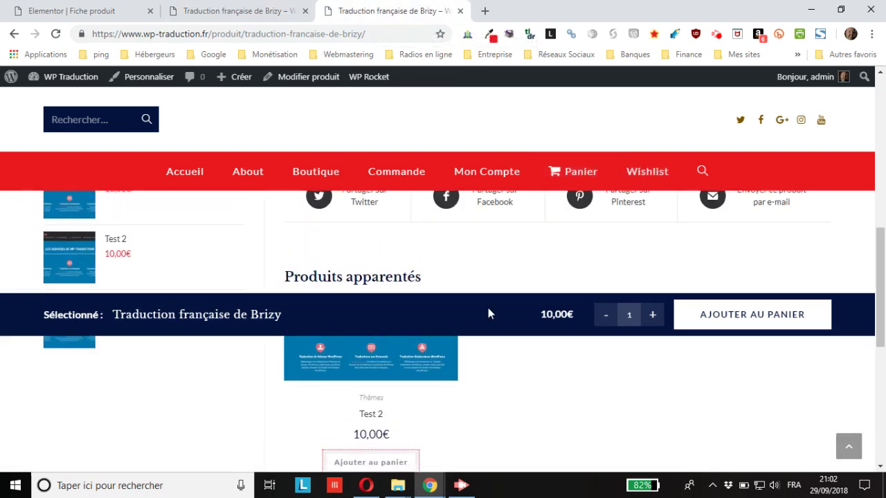
pyautogui.scroll(2, 499, 320)
pyautogui.scroll(-1, 408, 408)
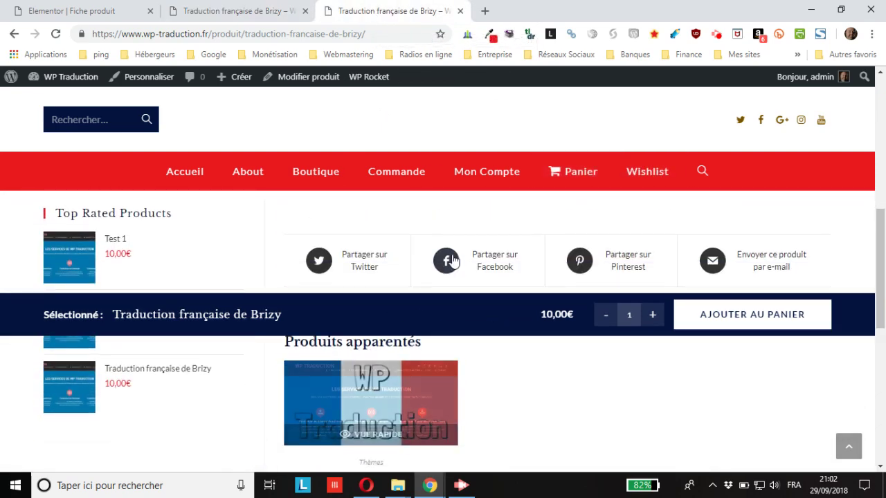
pyautogui.click(97, 11)
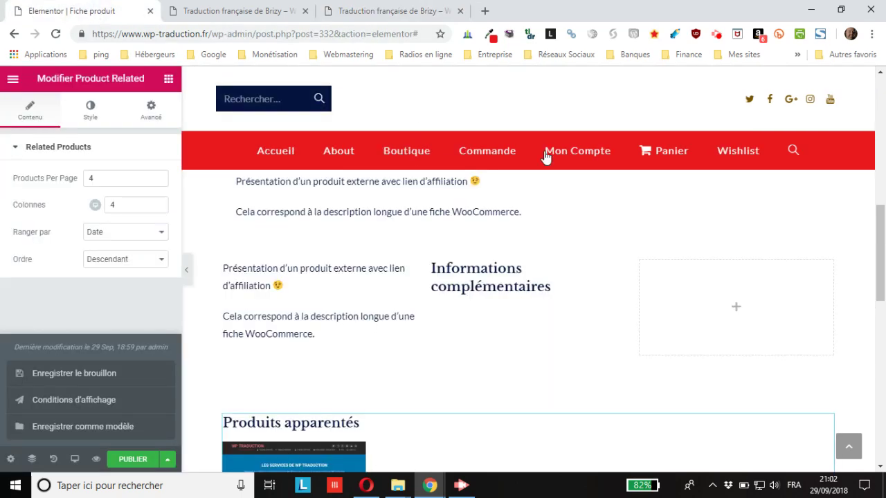
pyautogui.click(367, 6)
pyautogui.scroll(-6, 583, 320)
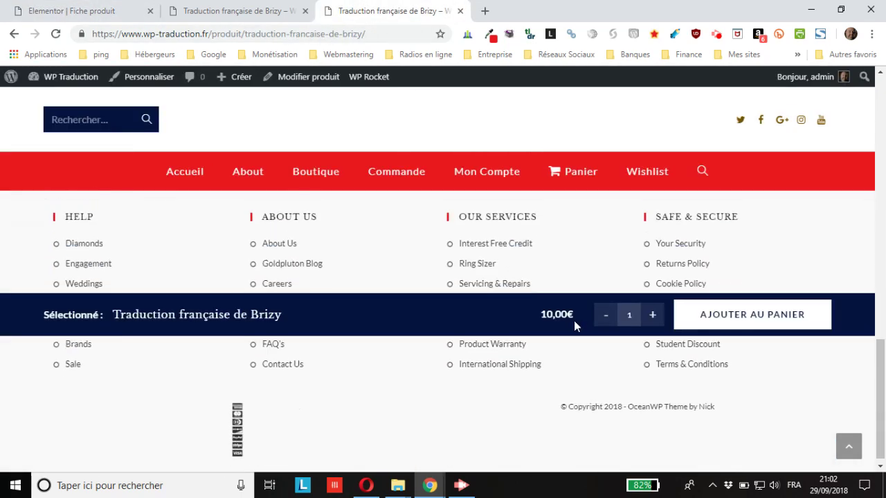
pyautogui.scroll(10, 574, 321)
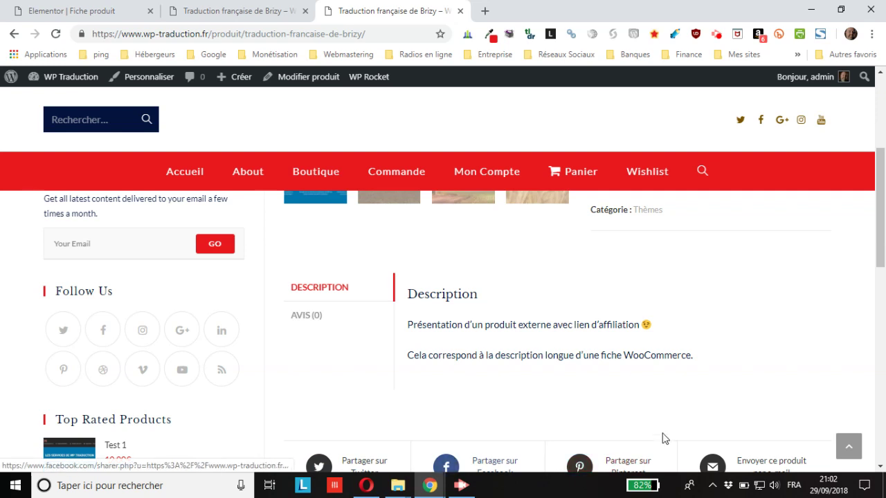
pyautogui.scroll(-1, 641, 444)
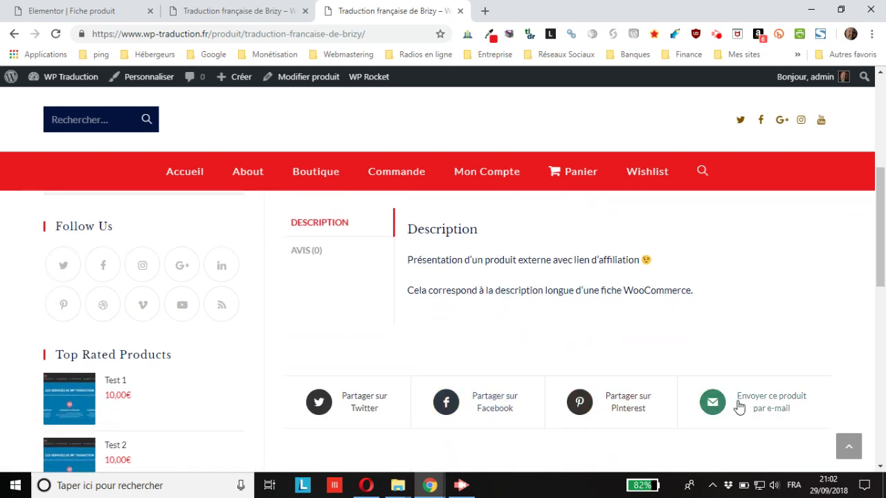
# - Return to the Elementor editor and browse the widget categories, including OceanWP Elements, for a social sharing widget
pyautogui.click(113, 11)
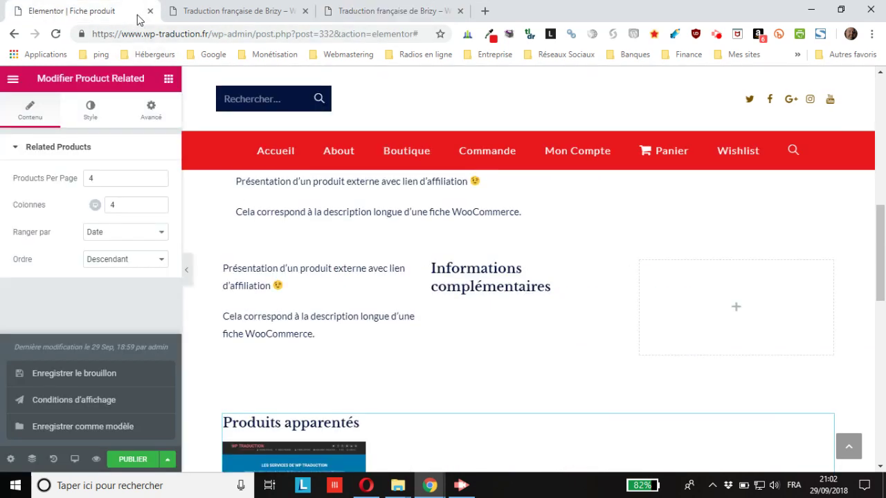
pyautogui.click(23, 151)
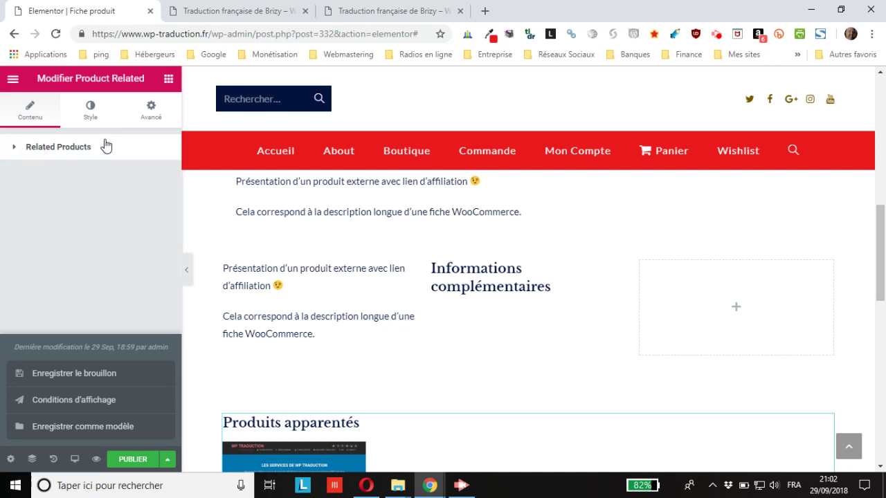
pyautogui.click(170, 81)
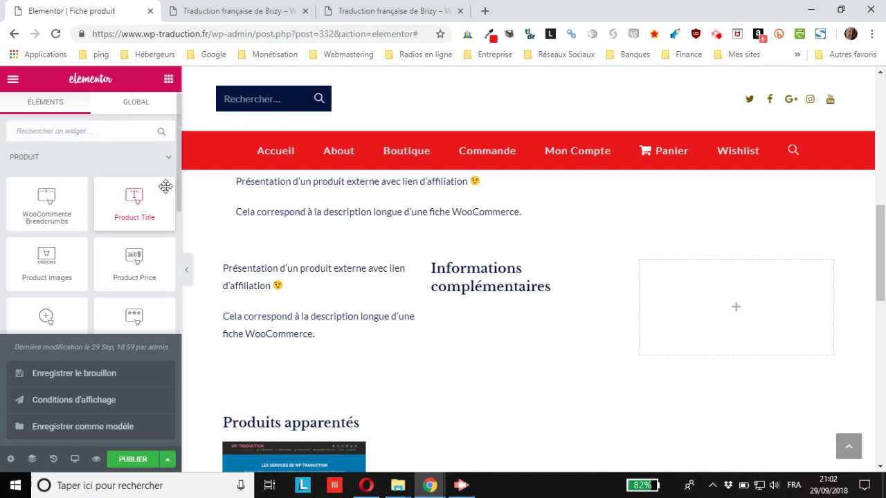
pyautogui.click(177, 452)
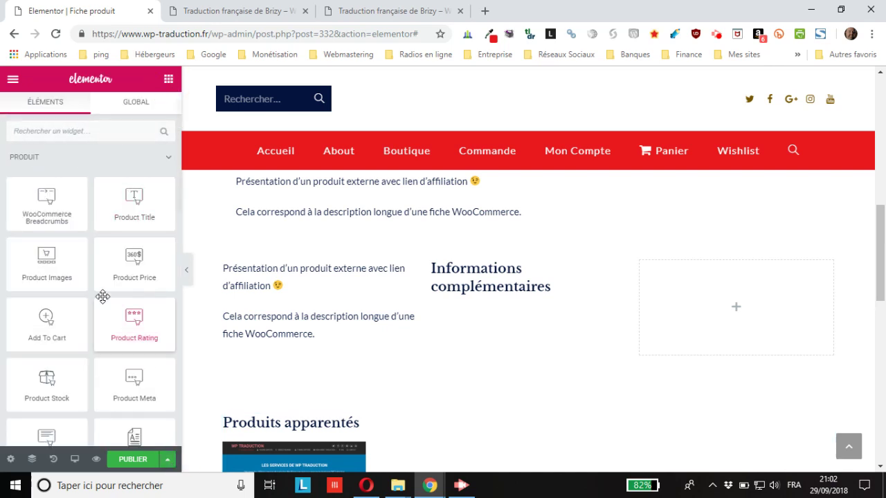
pyautogui.click(24, 158)
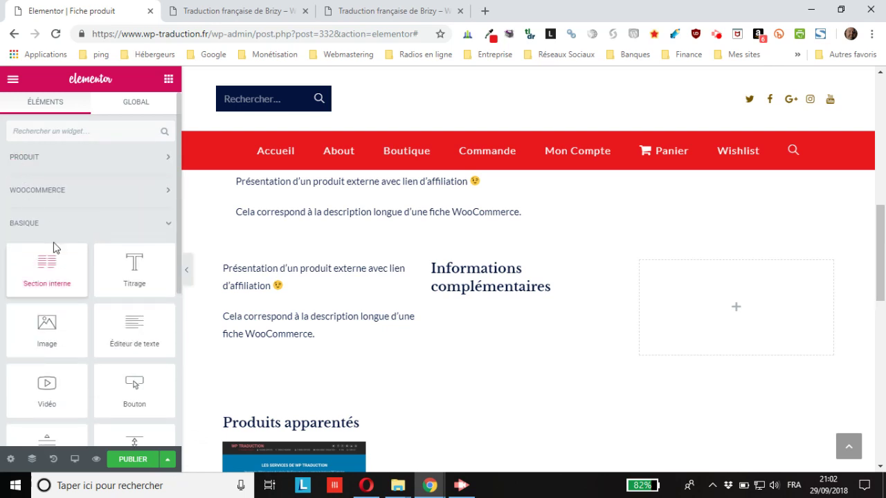
pyautogui.click(26, 224)
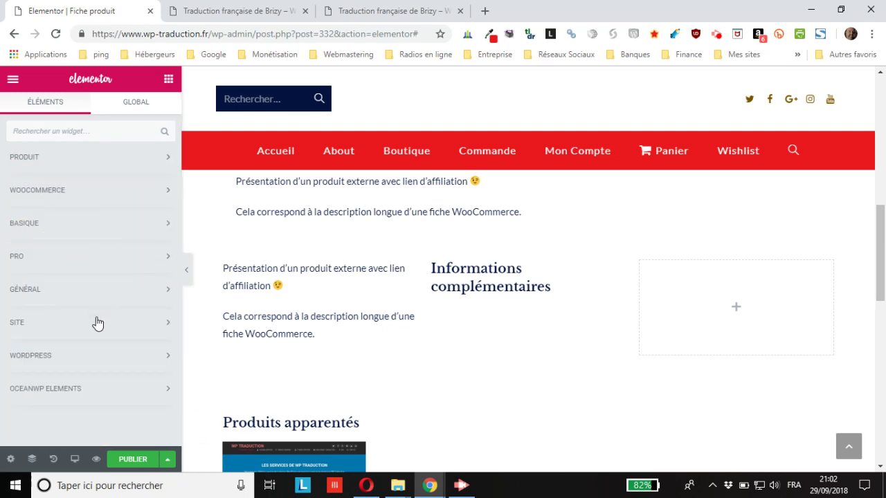
pyautogui.click(72, 389)
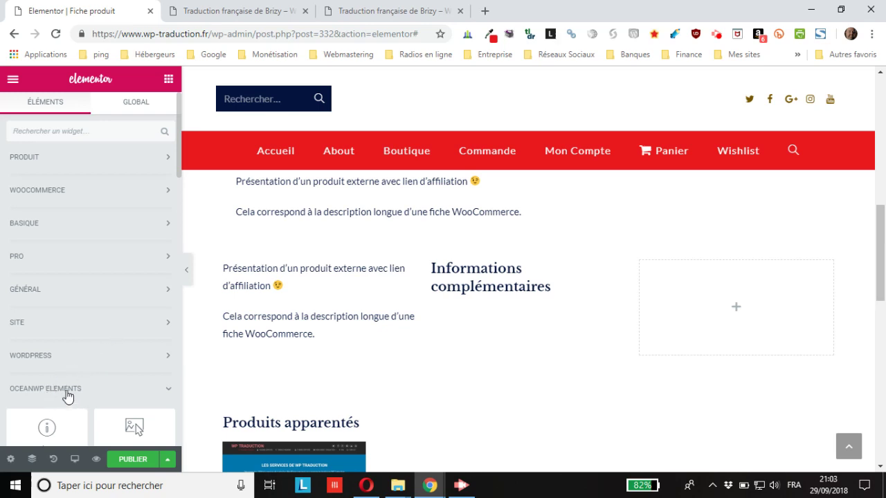
pyautogui.scroll(-1, 67, 396)
pyautogui.scroll(-3, 65, 389)
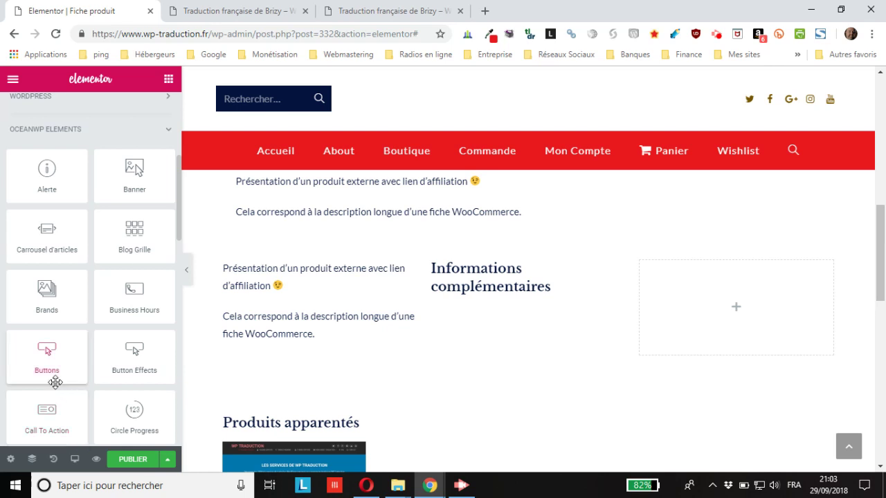
pyautogui.scroll(-1, 55, 382)
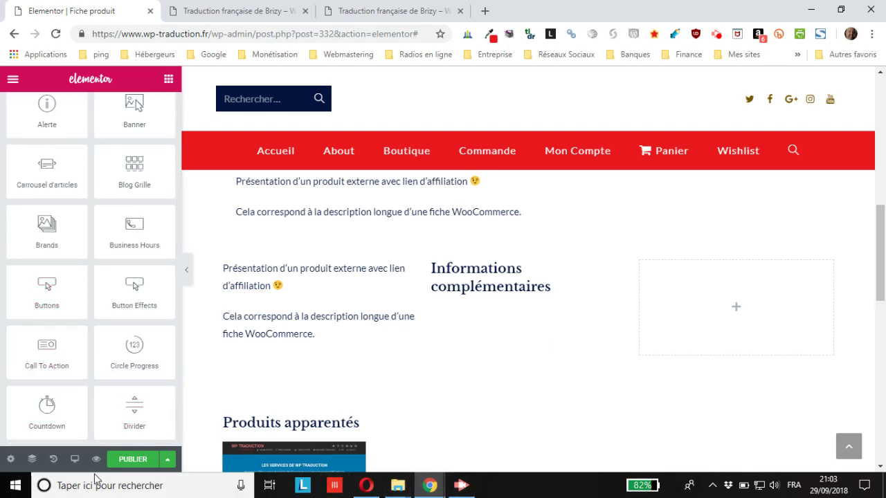
pyautogui.click(461, 485)
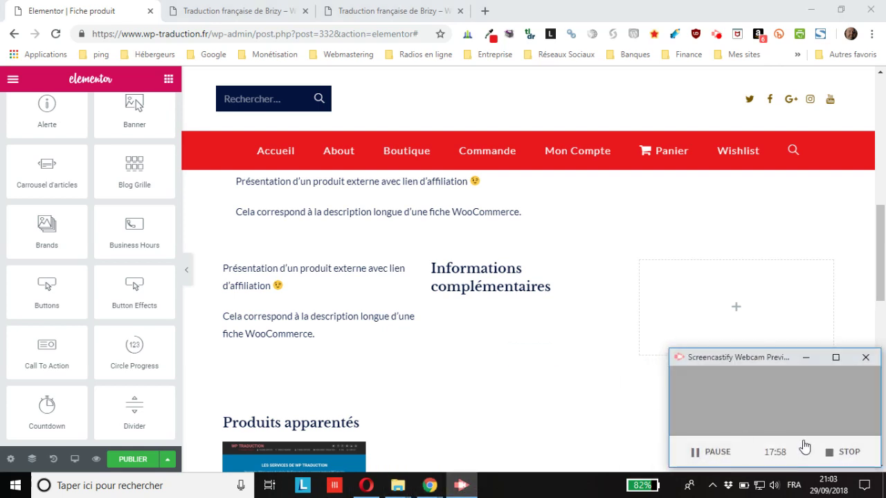
pyautogui.click(715, 455)
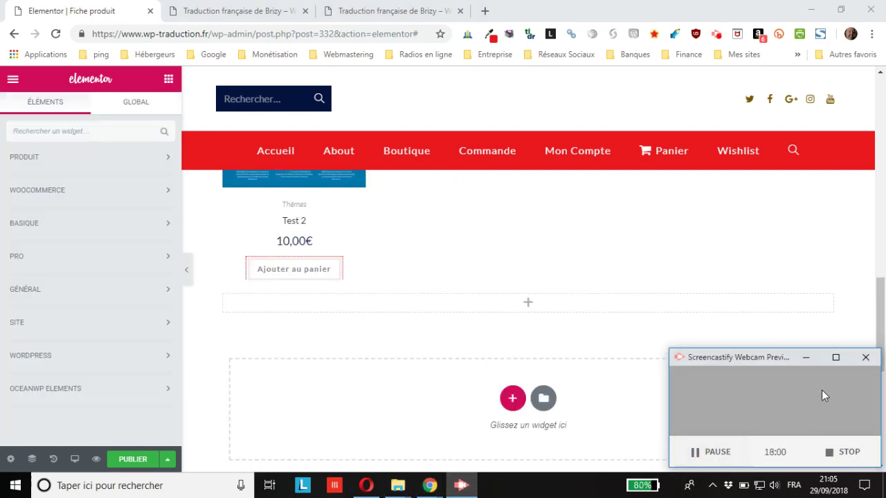
pyautogui.click(805, 358)
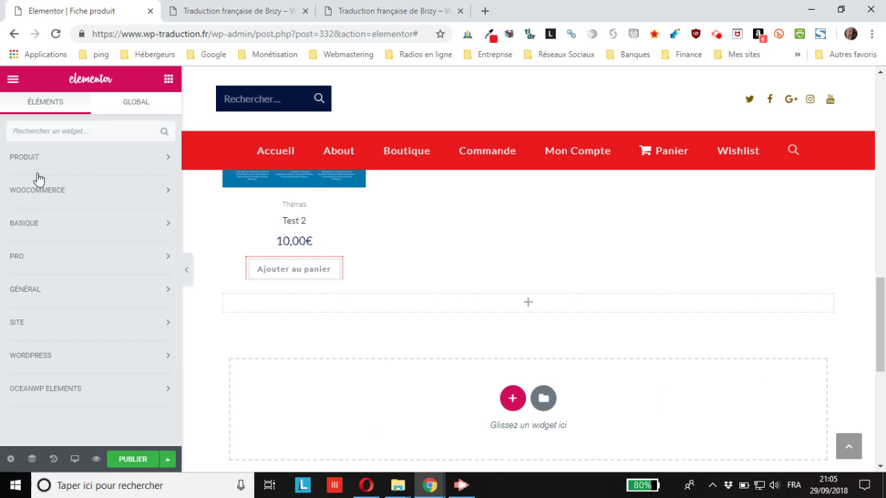
# - Search the widget library for sharing widgets with "part"
pyautogui.click(54, 132)
pyautogui.write('part')
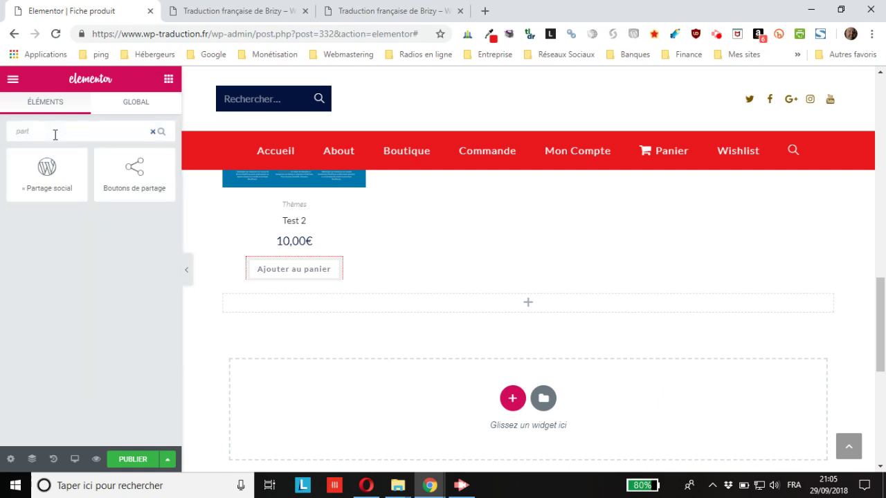